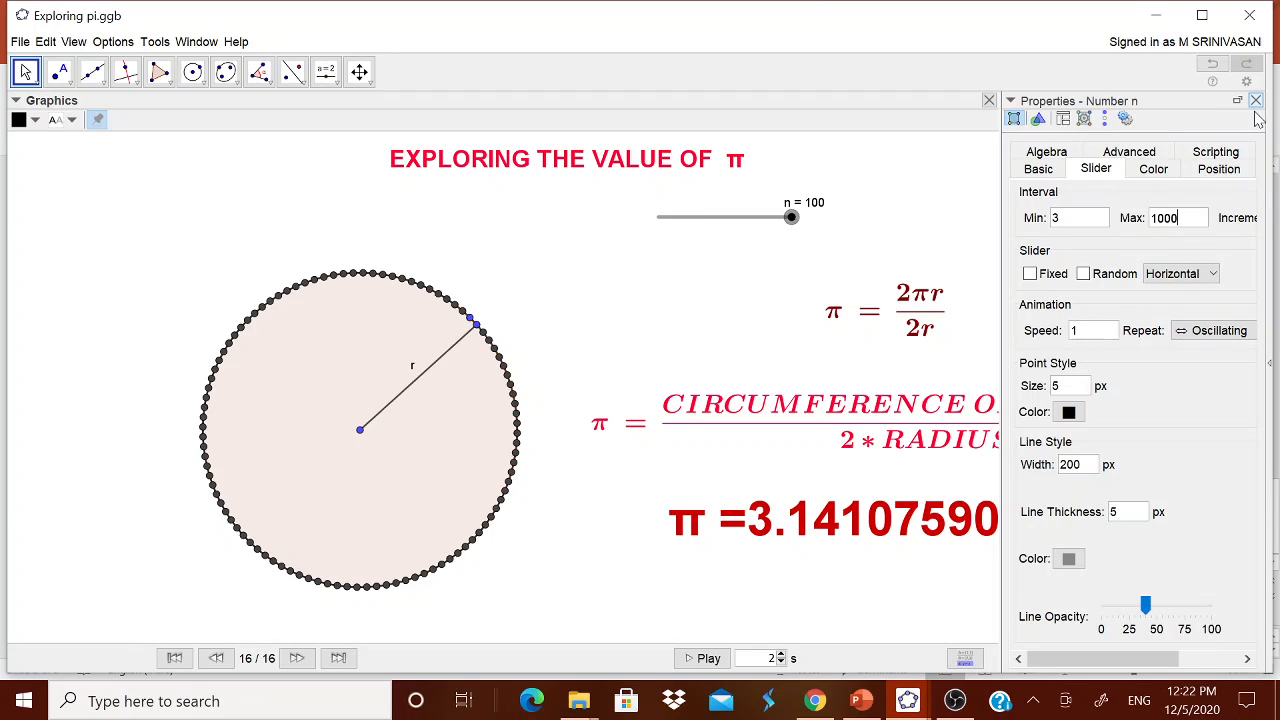
# Raise slider n to 1000 and shrink the circle so π reads 3.141587485879425.
pyautogui.click(1255, 101)
pyautogui.moveTo(676, 204); pyautogui.dragTo(803, 205)
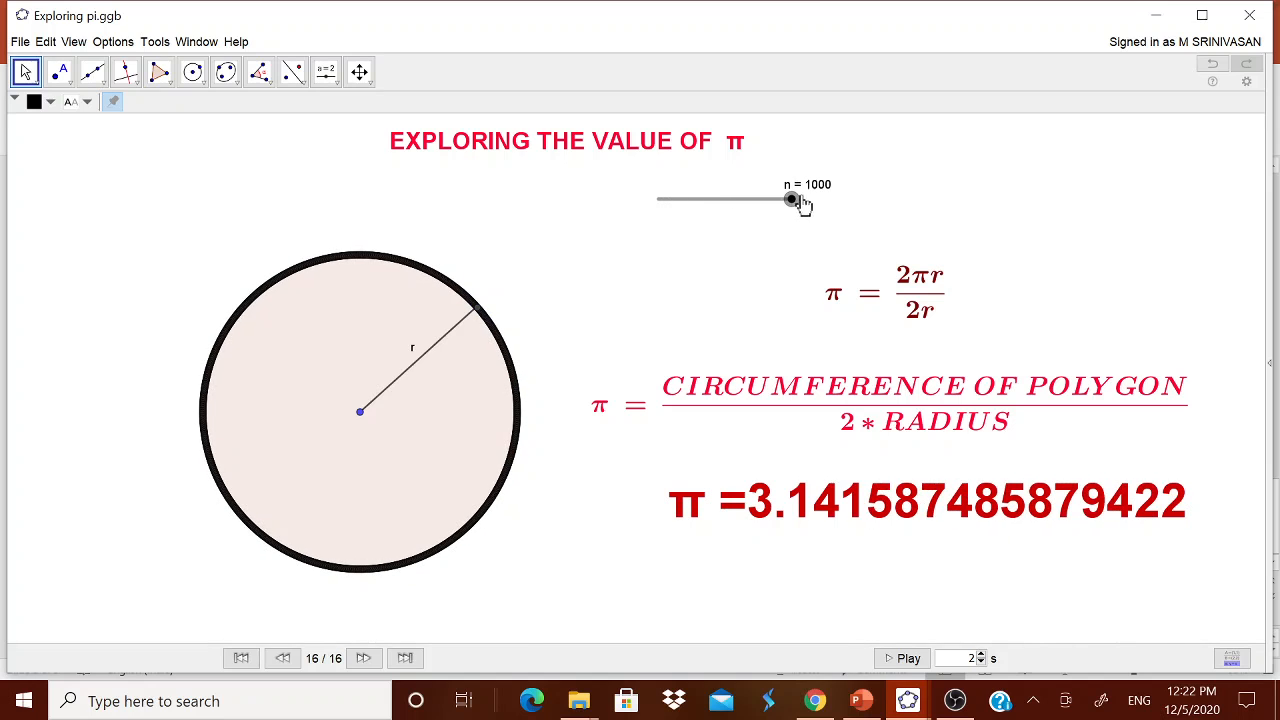
pyautogui.moveTo(360, 411)
pyautogui.mouseDown()
pyautogui.moveTo(399, 393)
pyautogui.moveTo(337, 428)
pyautogui.moveTo(391, 409)
pyautogui.moveTo(326, 431)
pyautogui.moveTo(400, 394)
pyautogui.moveTo(323, 426)
pyautogui.moveTo(394, 391)
pyautogui.moveTo(367, 404)
pyautogui.mouseUp()
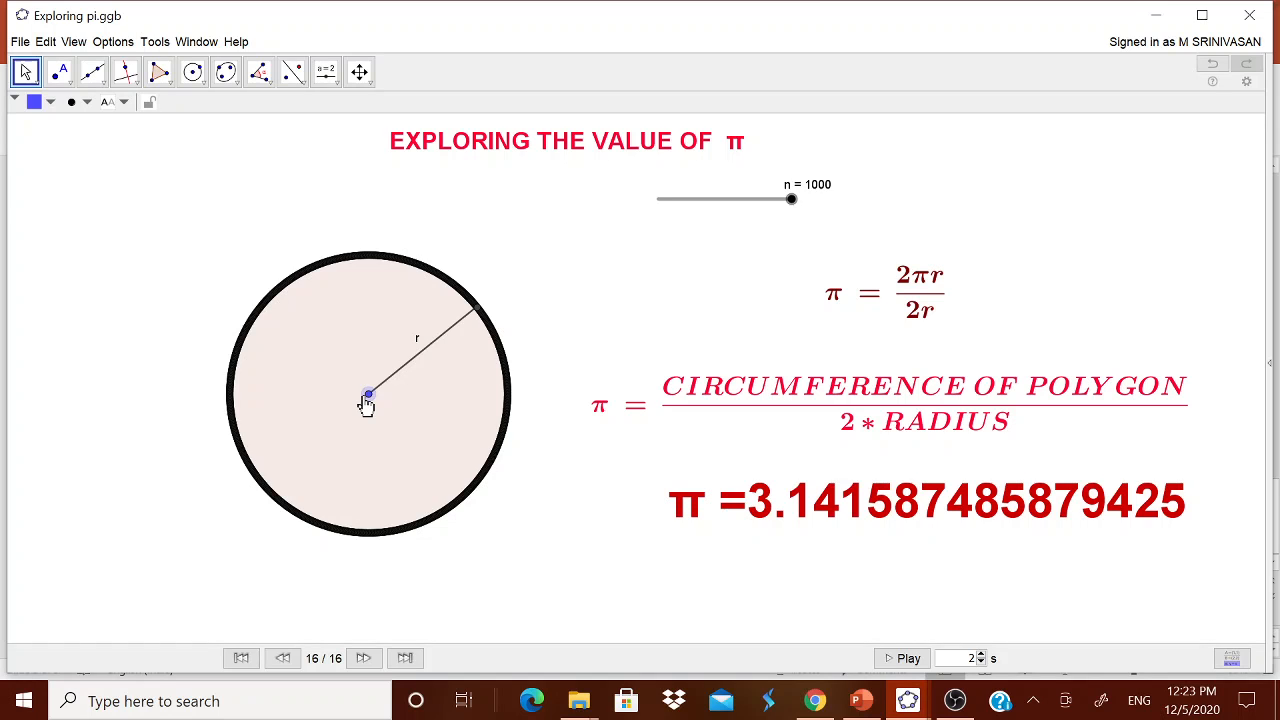
# Minimize the finished worksheet and bring the blank GeoGebra window to the front.
pyautogui.click(1157, 20)
pyautogui.moveTo(908, 698)
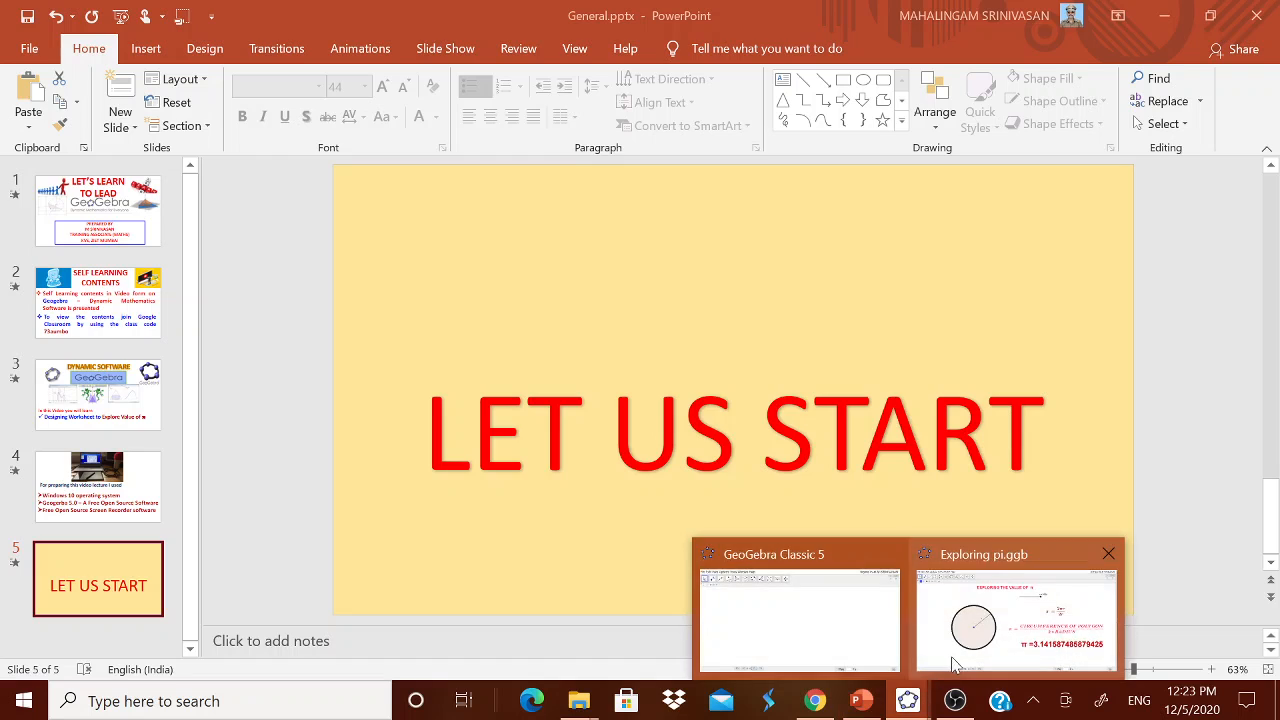
pyautogui.click(849, 629)
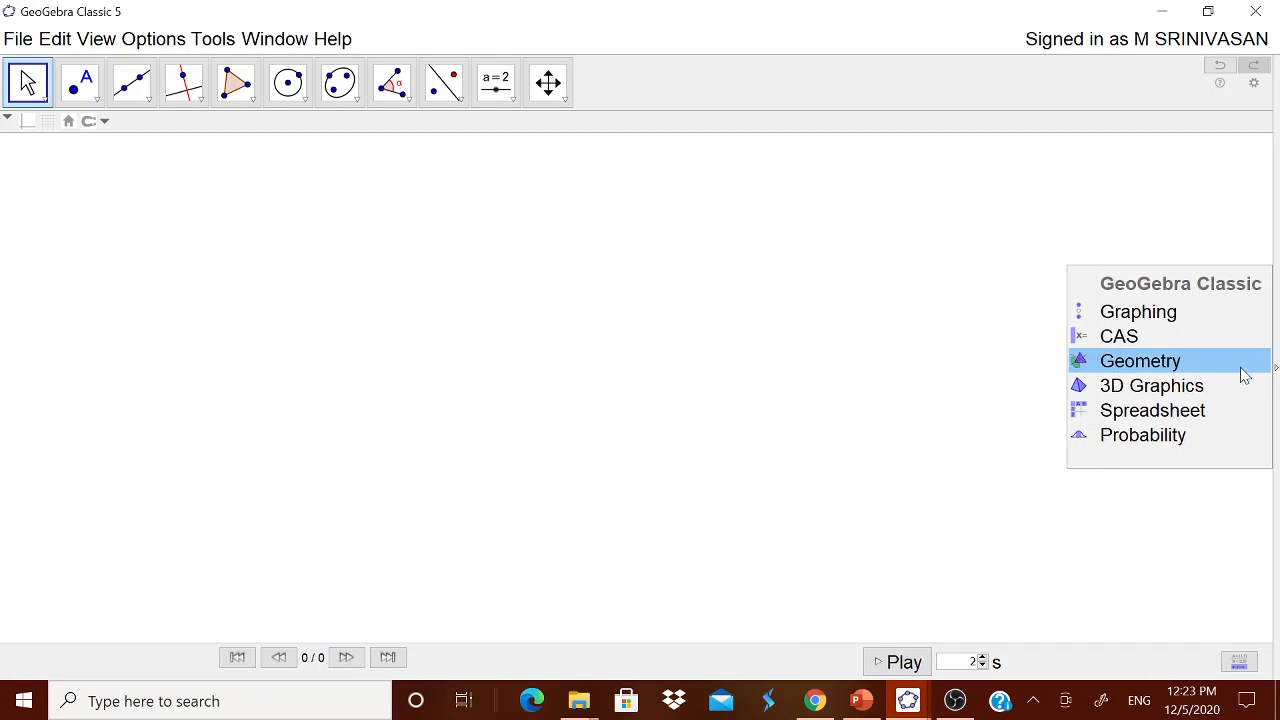
# Set the global rounding to 15 decimal places.
pyautogui.click(162, 40)
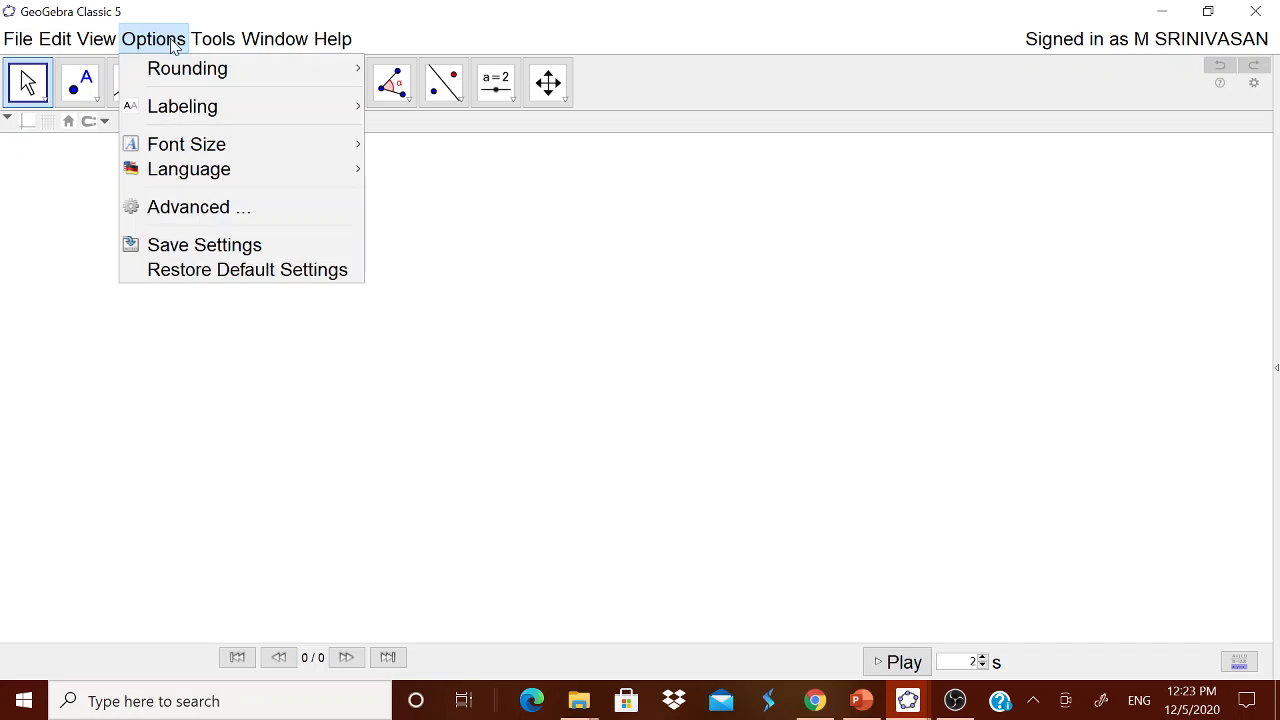
pyautogui.moveTo(182, 72)
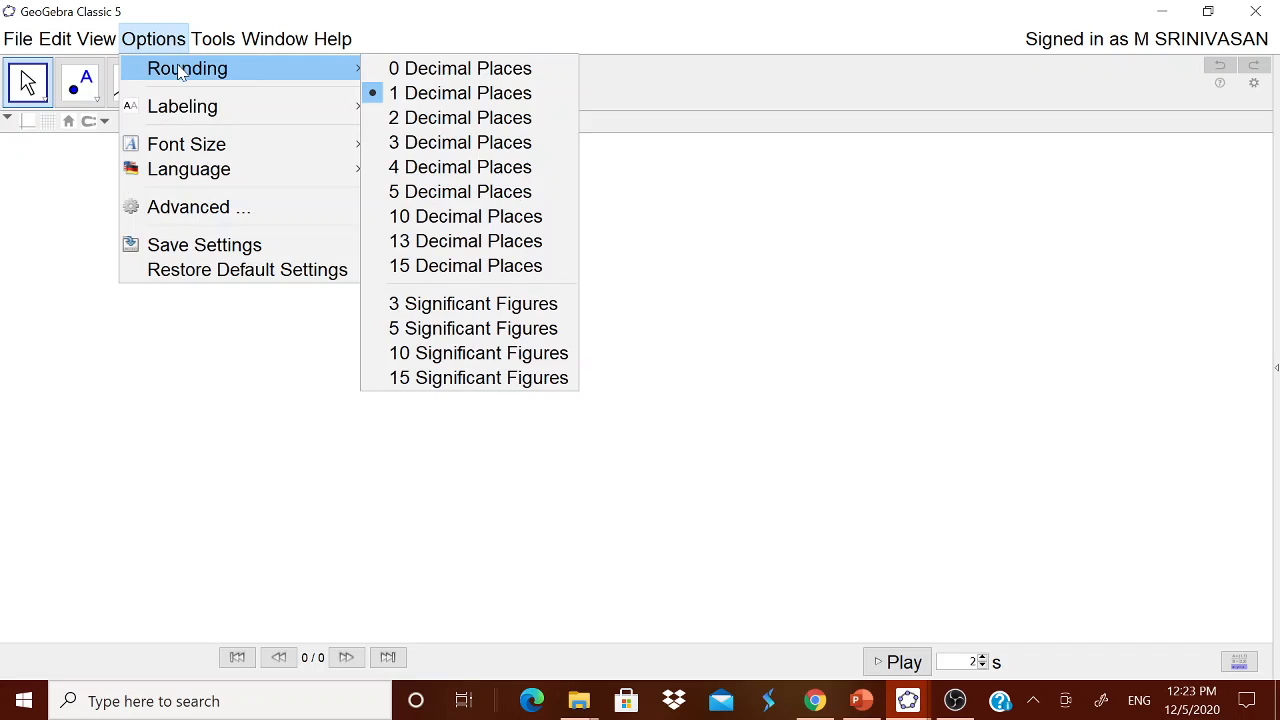
pyautogui.click(445, 266)
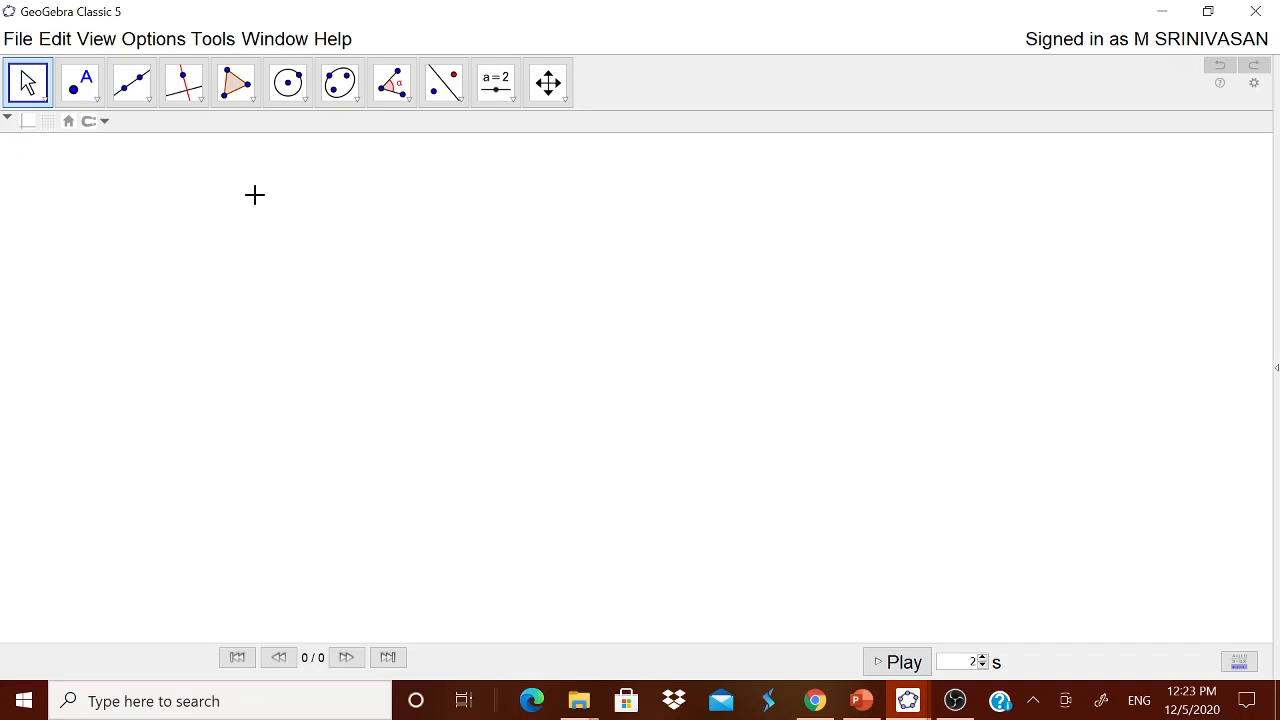
# Start a canvas text and type 'EXPLORING THE VALUE OF', fixing the typo.
pyautogui.click(517, 103)
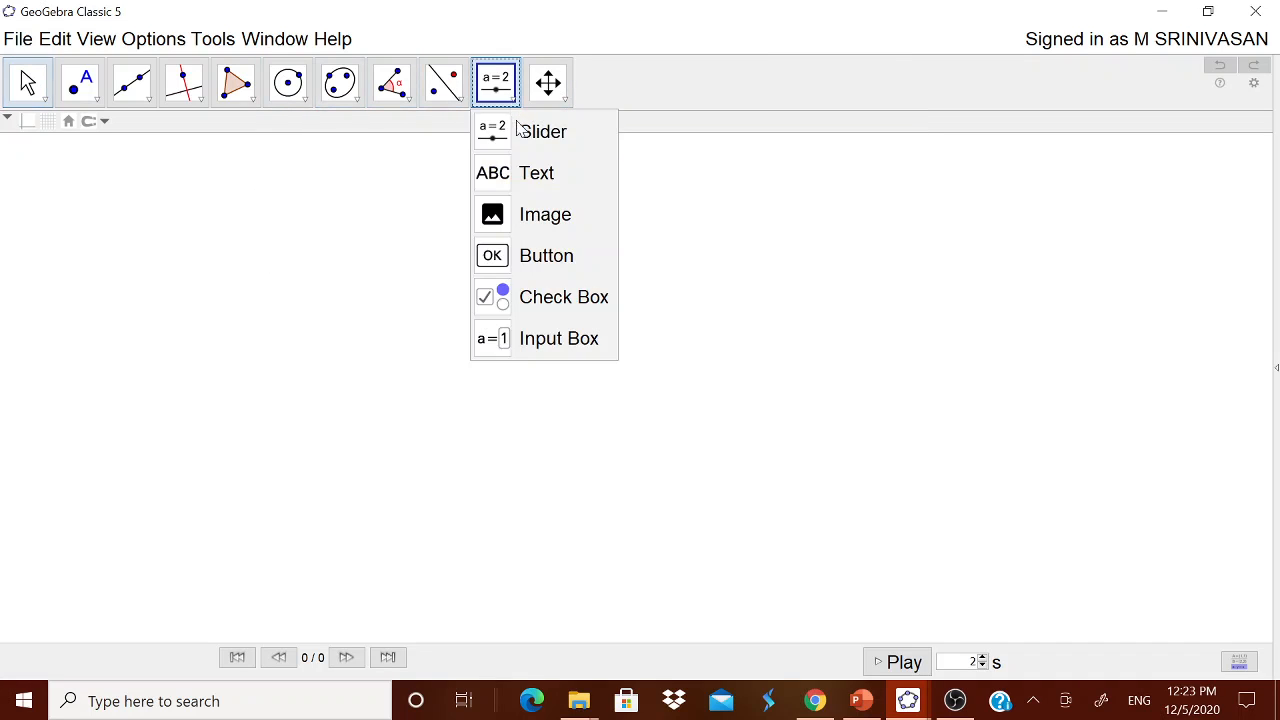
pyautogui.click(528, 175)
pyautogui.click(876, 306)
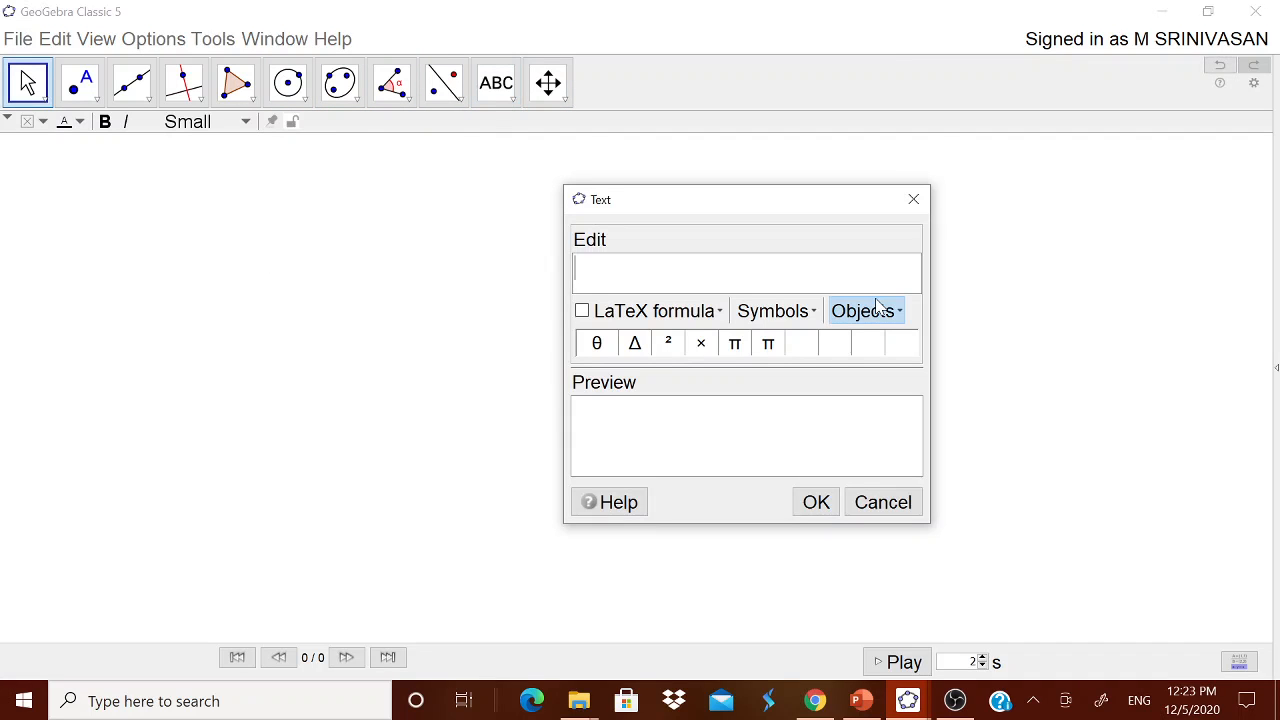
pyautogui.write('EXPLORE')
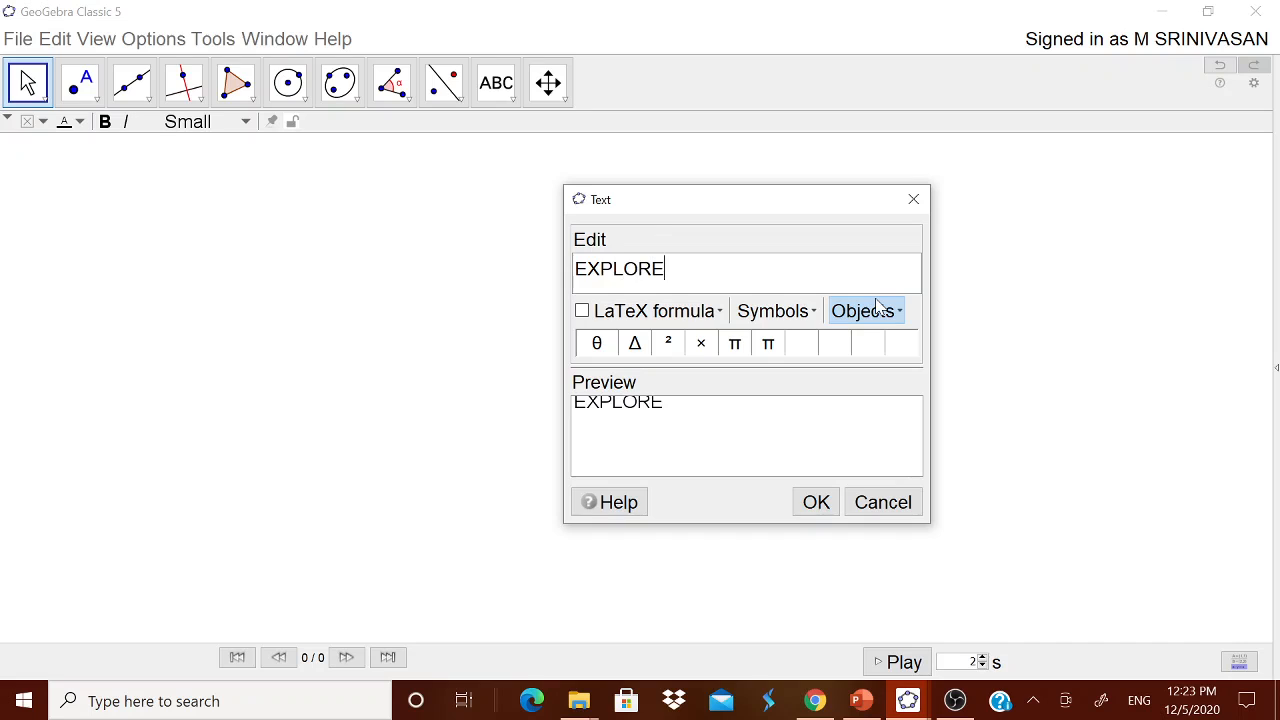
pyautogui.write(' THE VALU')
pyautogui.press('BackSpace')
pyautogui.press('BackSpace')
pyautogui.press('BackSpace')
pyautogui.press('BackSpace')
pyautogui.press('BackSpace')
pyautogui.press('BackSpace')
pyautogui.press('BackSpace')
pyautogui.press('BackSpace')
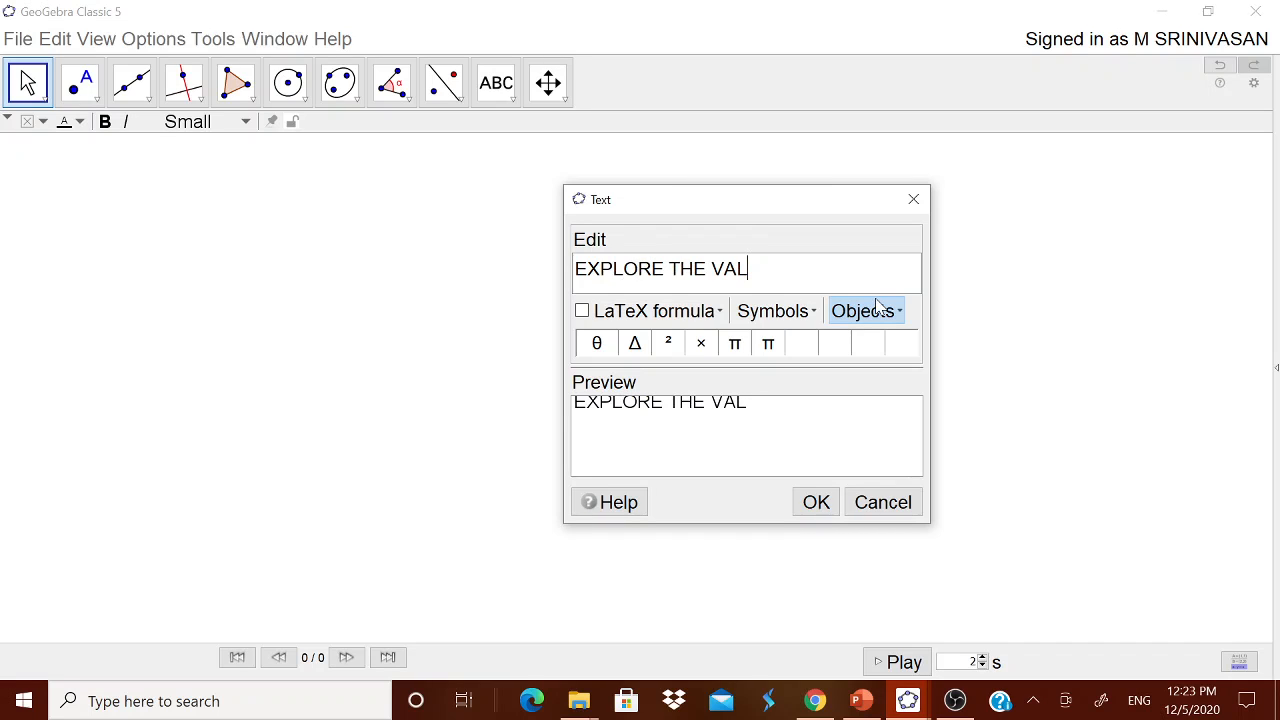
pyautogui.press('BackSpace')
pyautogui.write('ING THE ')
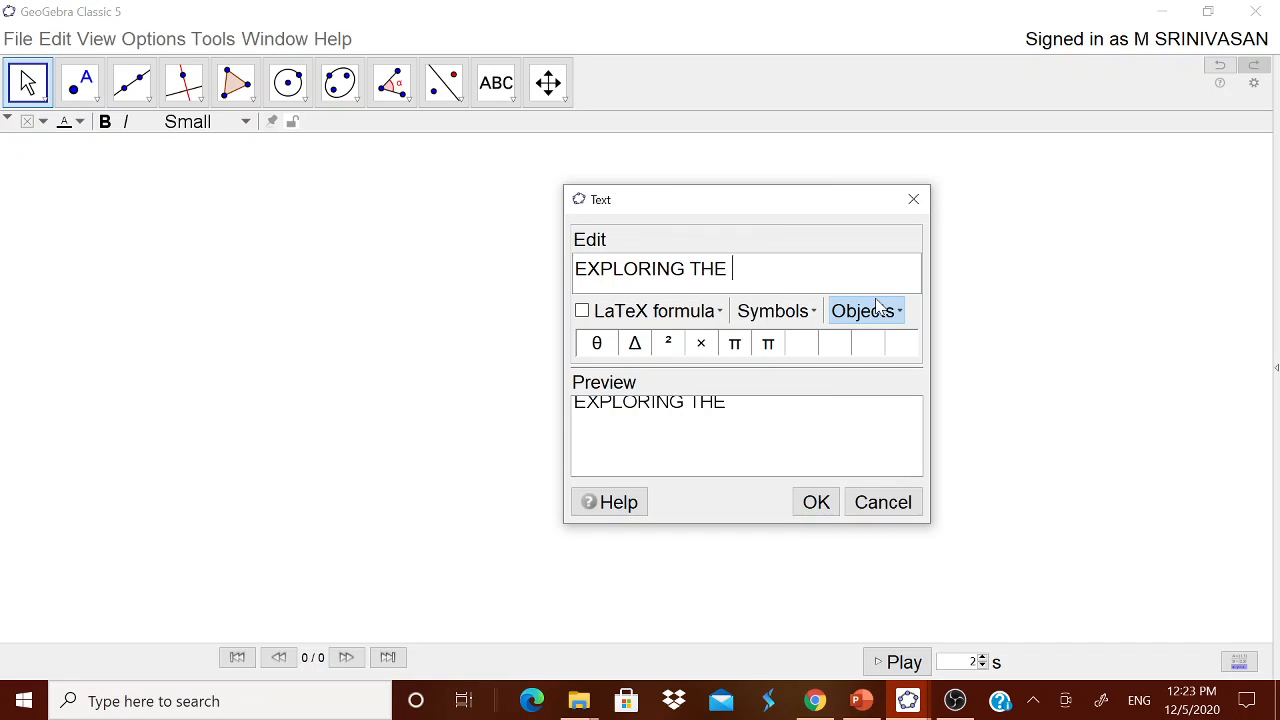
pyautogui.write('VALUE OF')
# Append the π symbol, confirm the title, and move it up near the top.
pyautogui.click(773, 311)
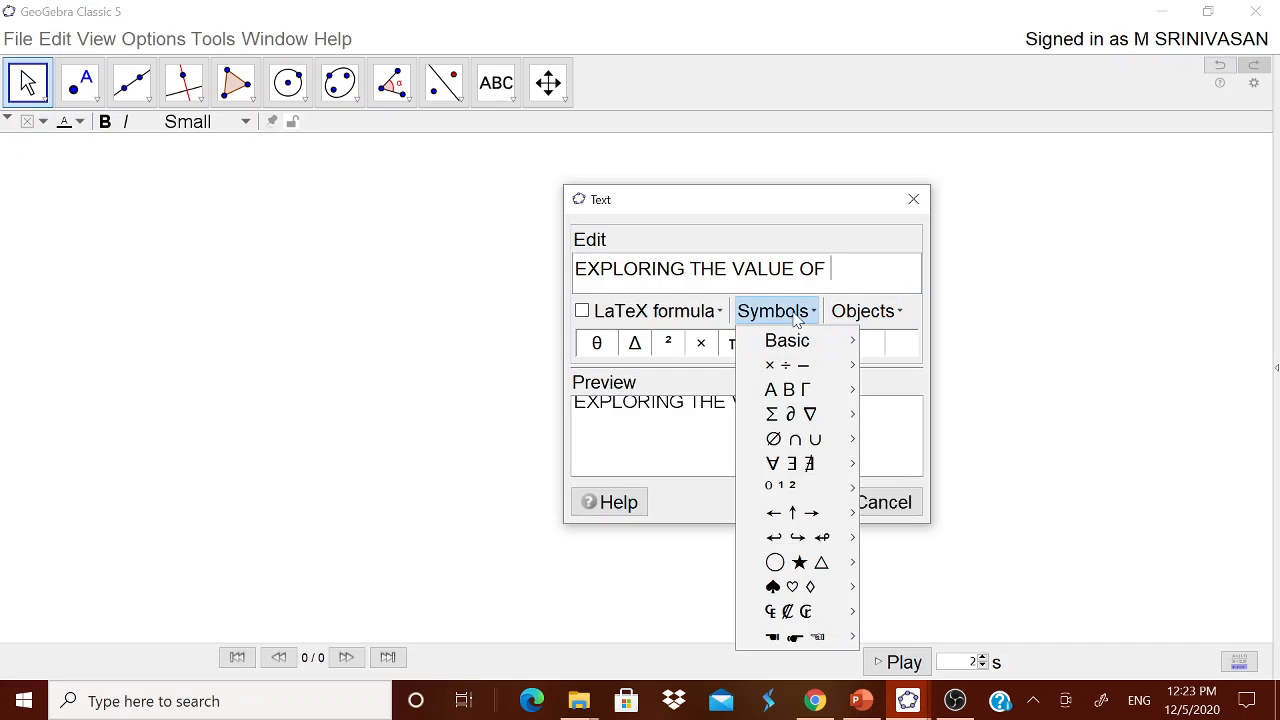
pyautogui.moveTo(810, 348)
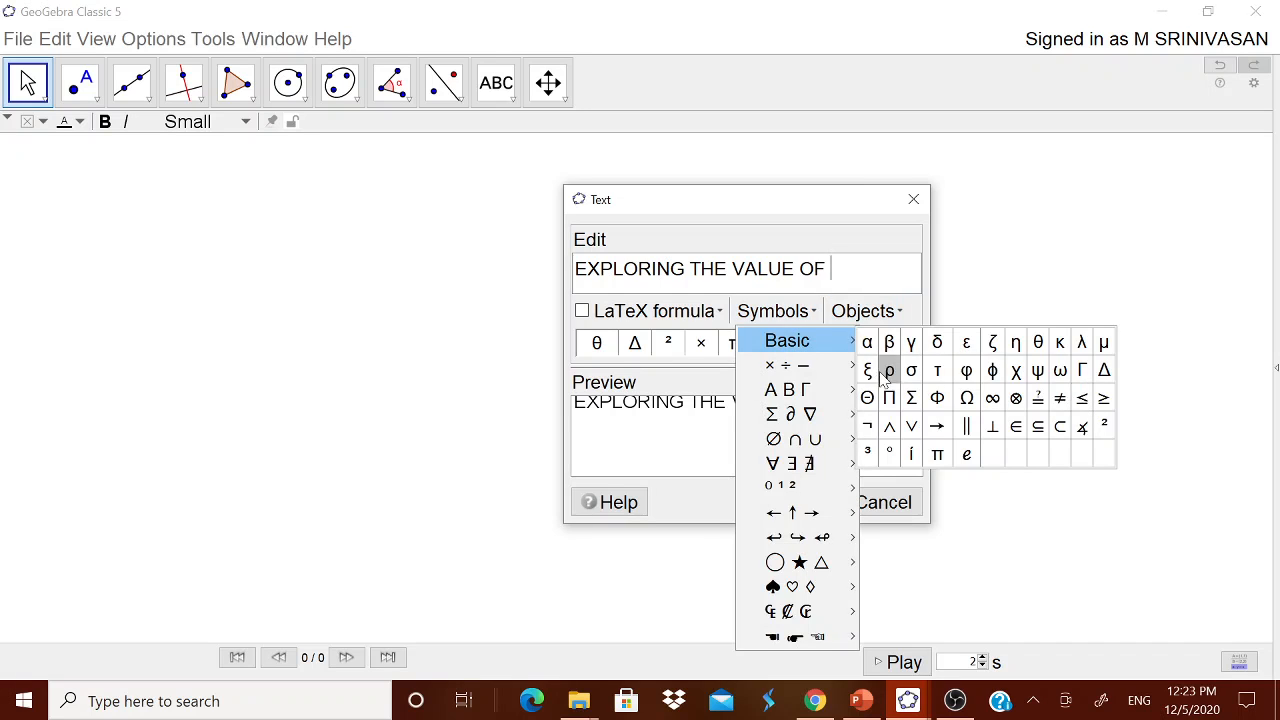
pyautogui.moveTo(812, 371)
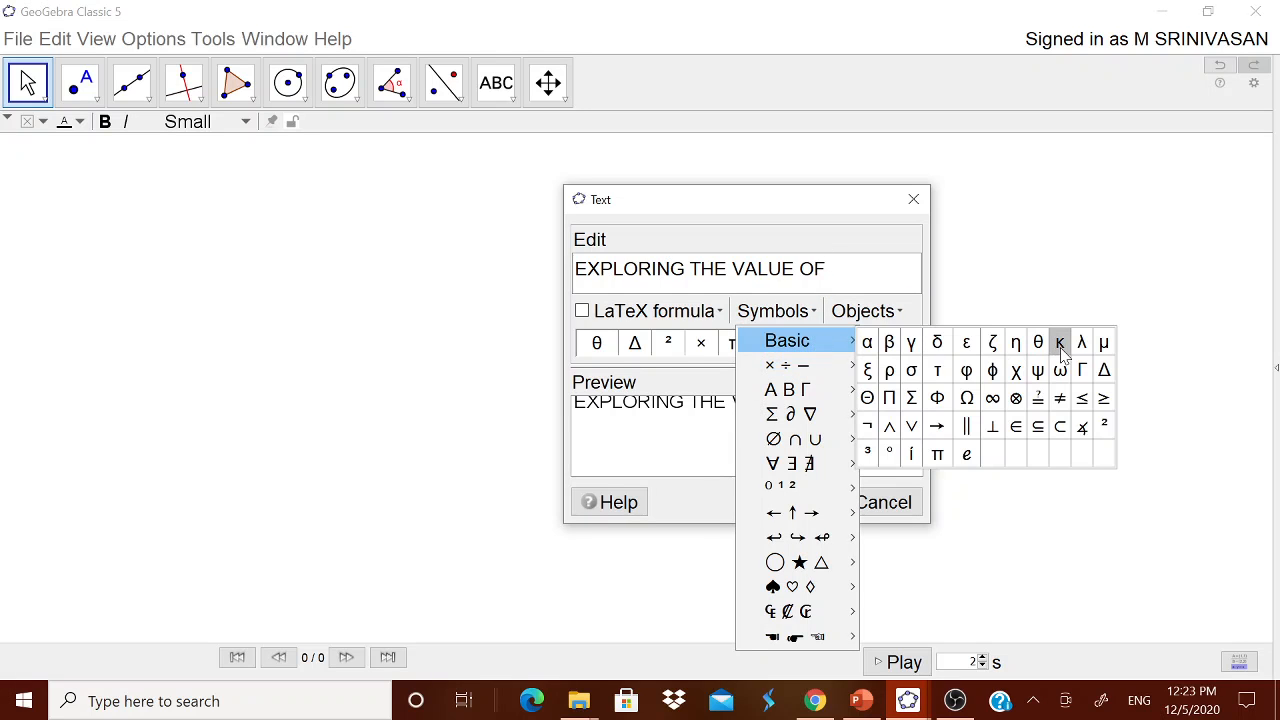
pyautogui.click(937, 454)
pyautogui.click(813, 504)
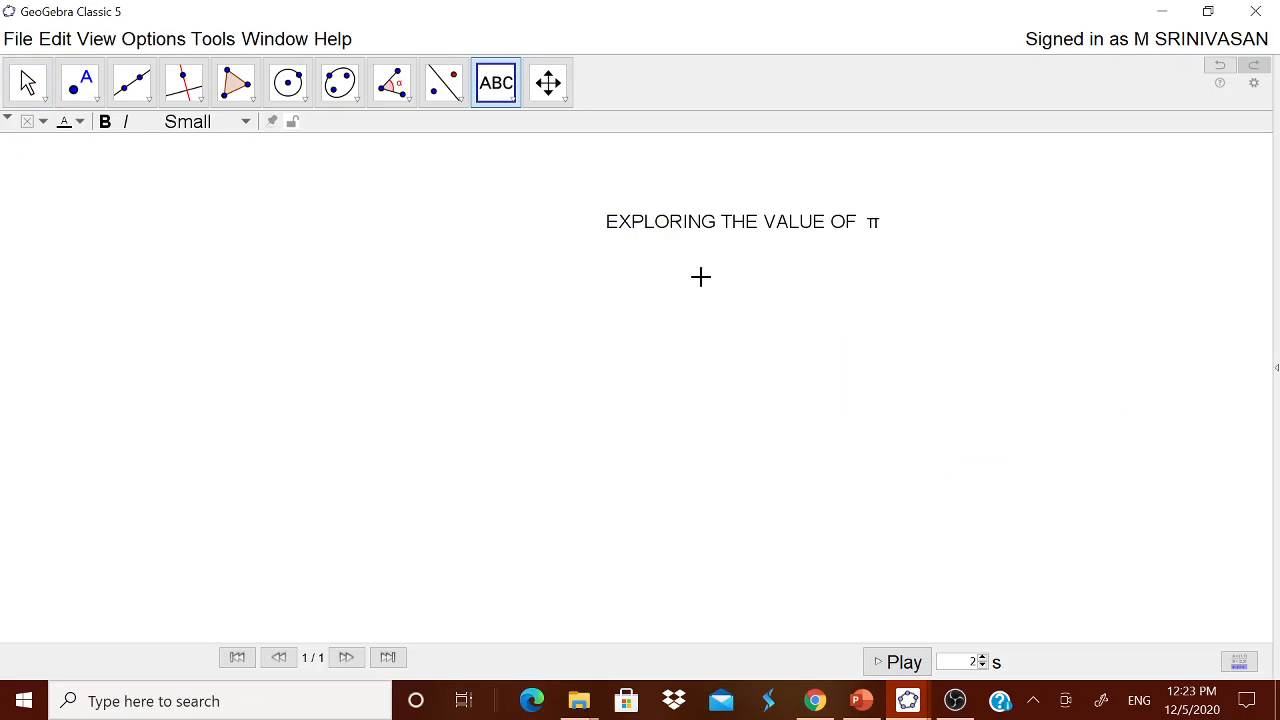
pyautogui.moveTo(729, 228); pyautogui.dragTo(786, 175)
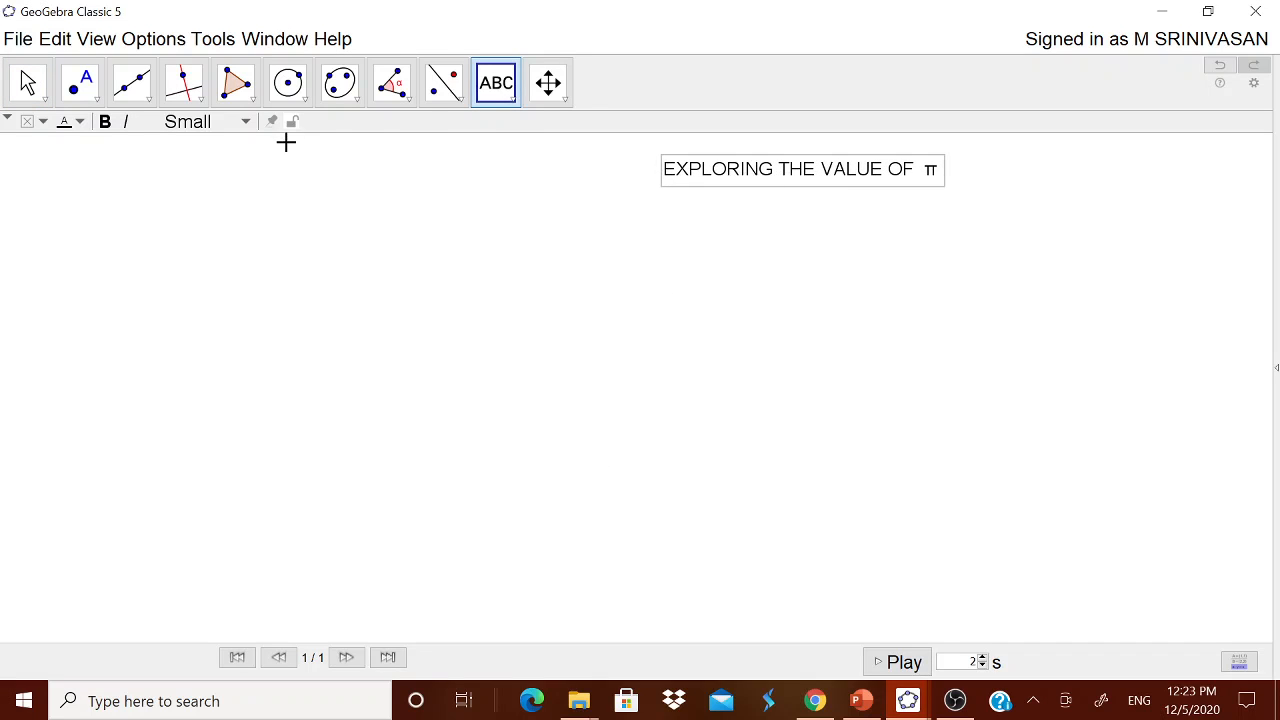
pyautogui.click(302, 100)
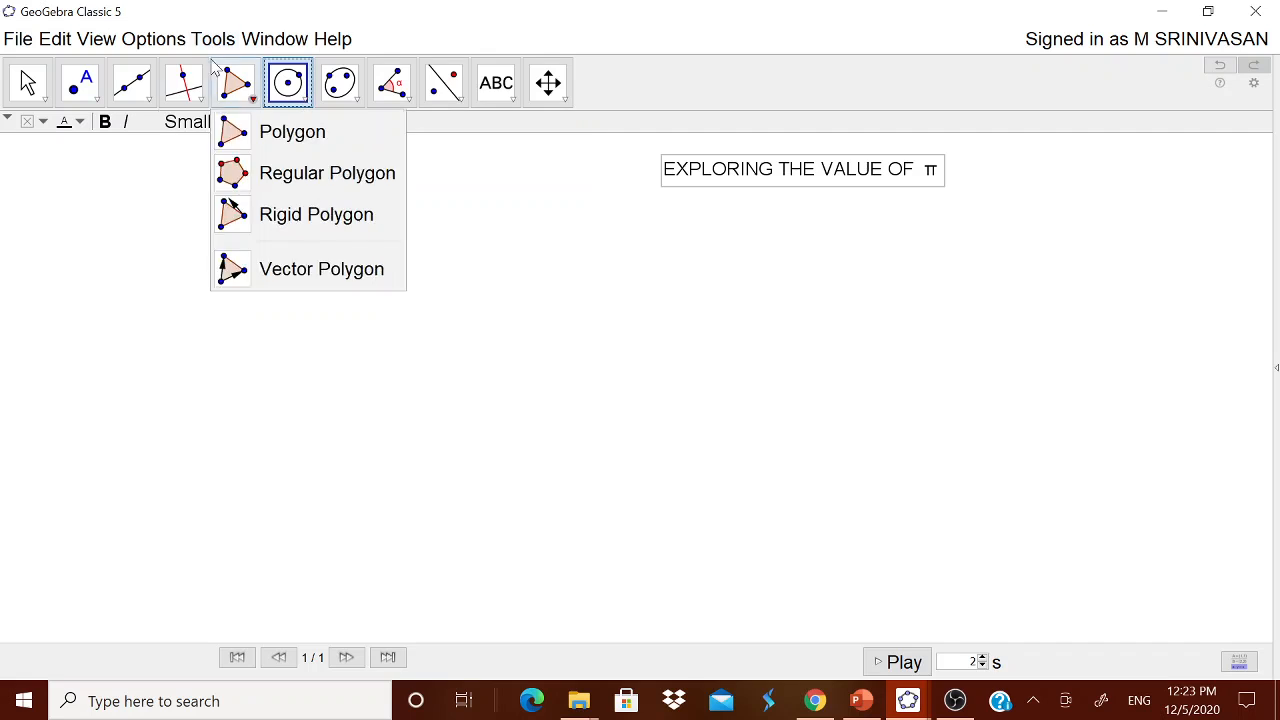
# Turn off automatic labelling of newly created objects.
pyautogui.click(160, 45)
pyautogui.moveTo(177, 68)
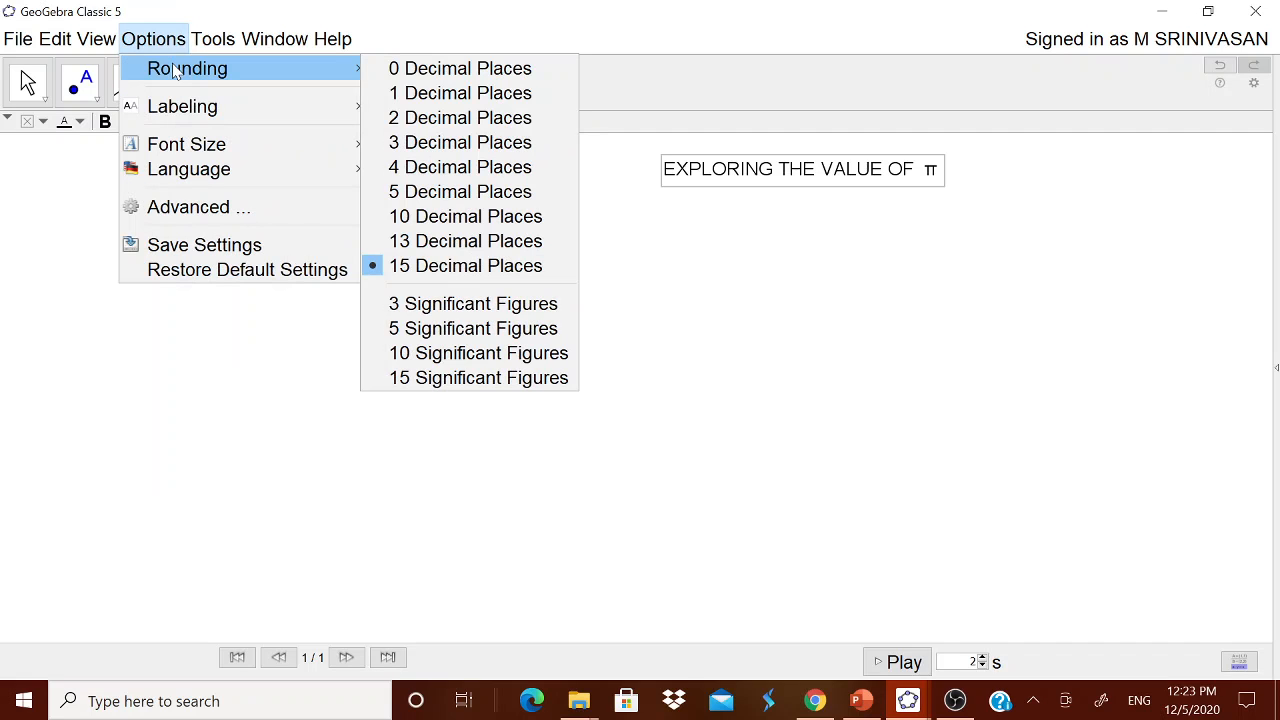
pyautogui.moveTo(176, 118)
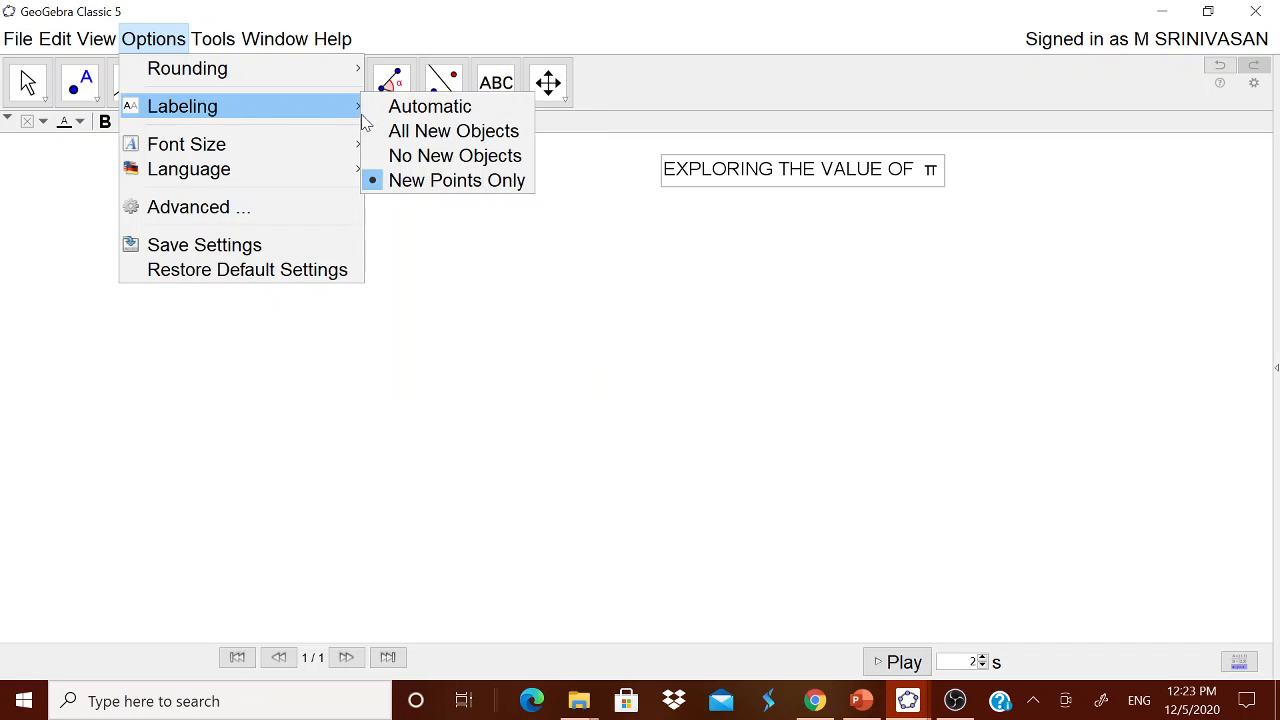
pyautogui.click(422, 156)
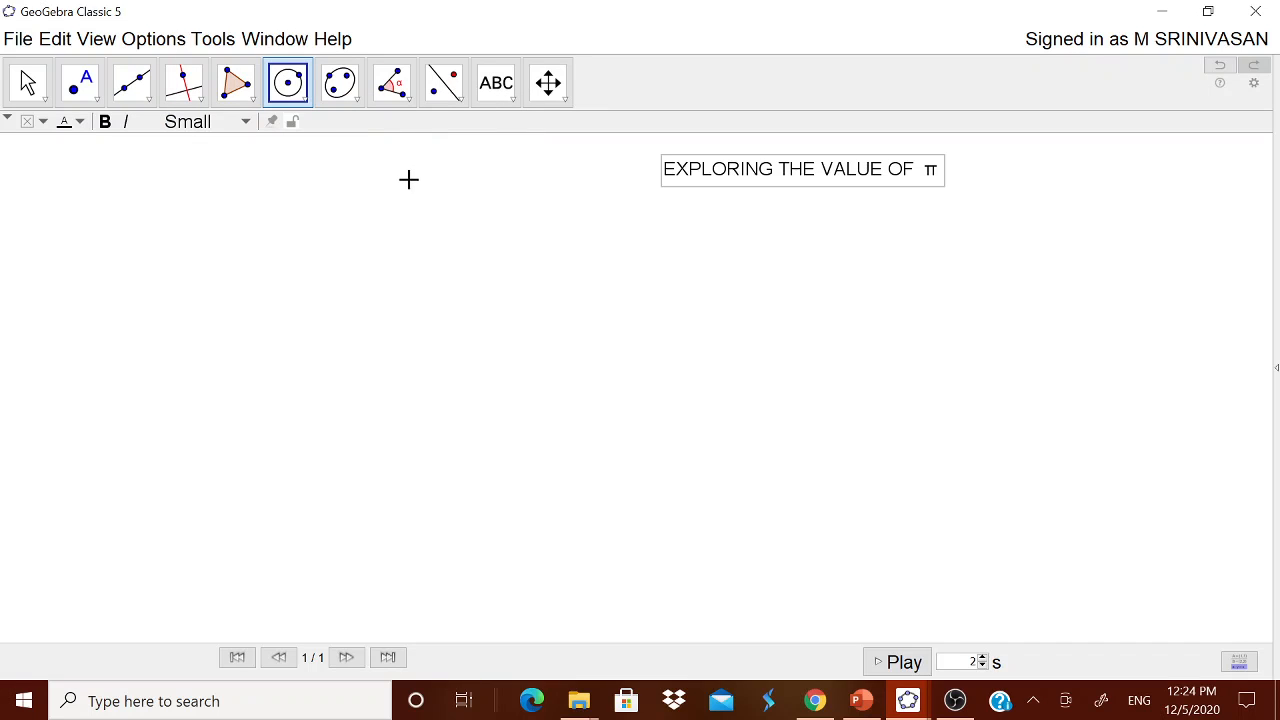
# Draw a circle by its centre and a point on it.
pyautogui.click(306, 100)
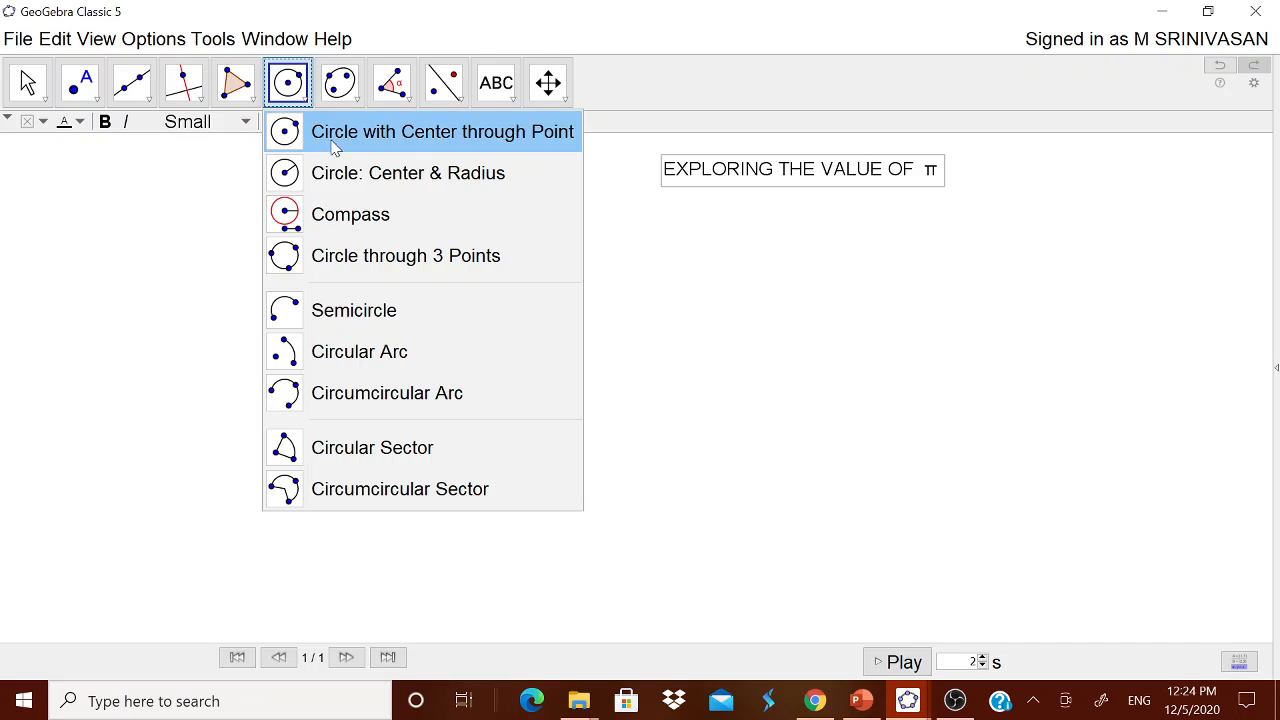
pyautogui.click(340, 130)
pyautogui.click(421, 457)
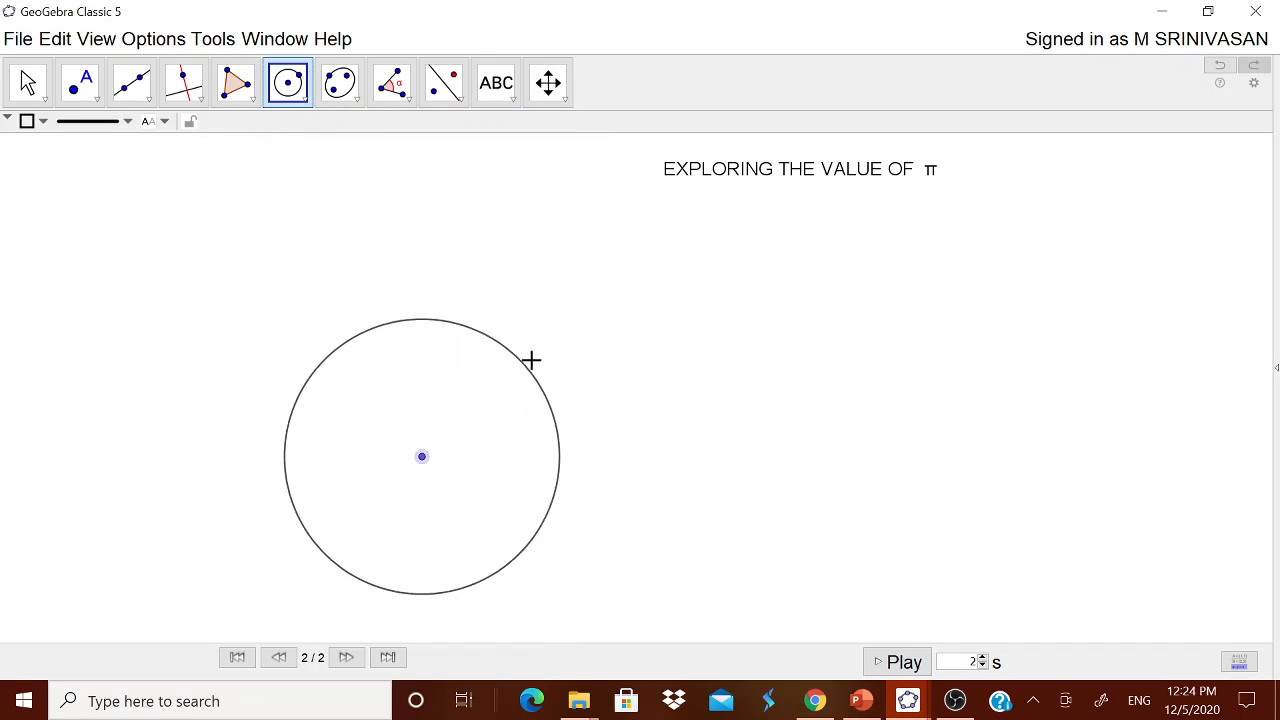
pyautogui.click(527, 299)
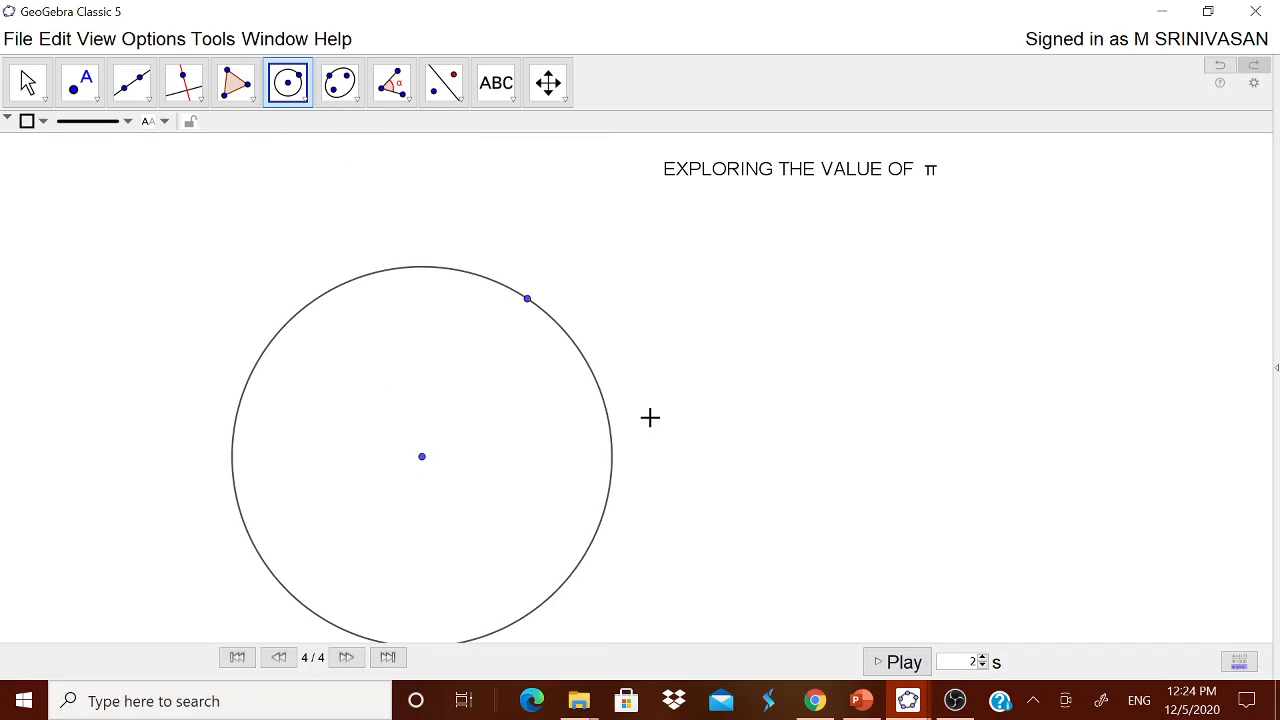
# Draw the radius segment from the centre to the circle point, then shift the circle slightly up-right.
pyautogui.click(140, 95)
pyautogui.click(185, 190)
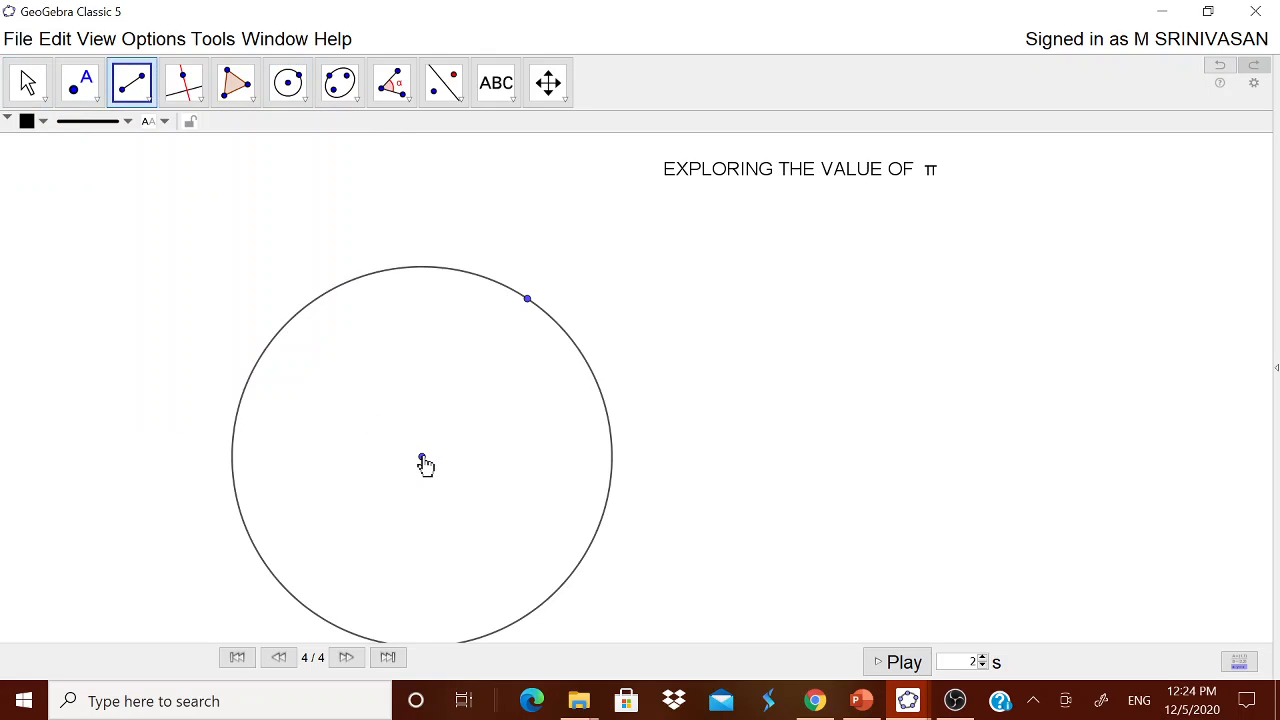
pyautogui.click(422, 456)
pyautogui.click(527, 300)
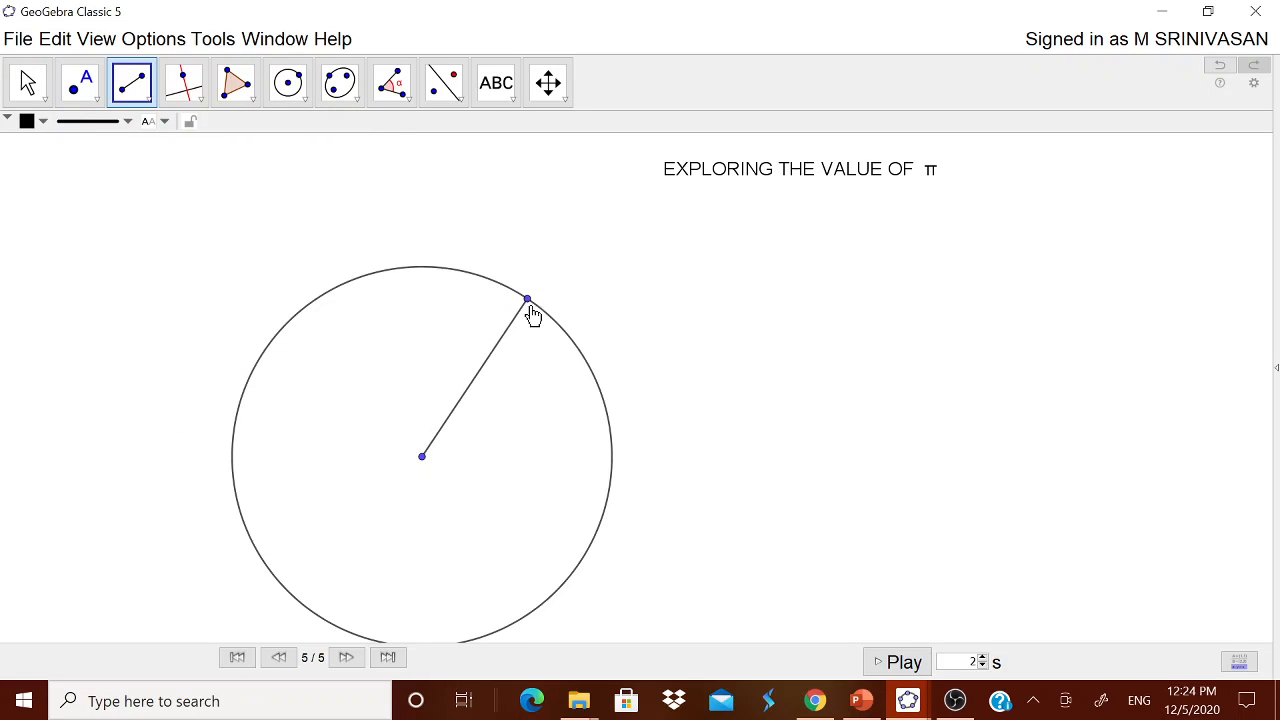
pyautogui.rightClick(480, 378)
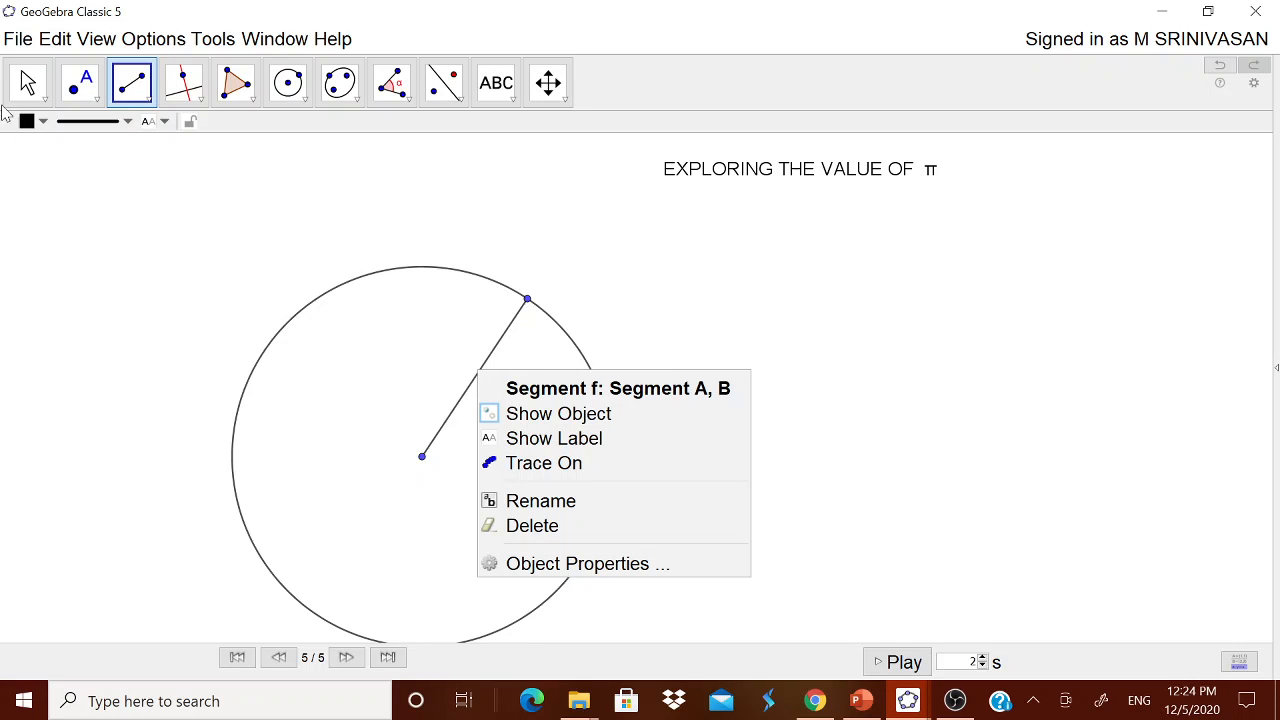
pyautogui.press('Escape')
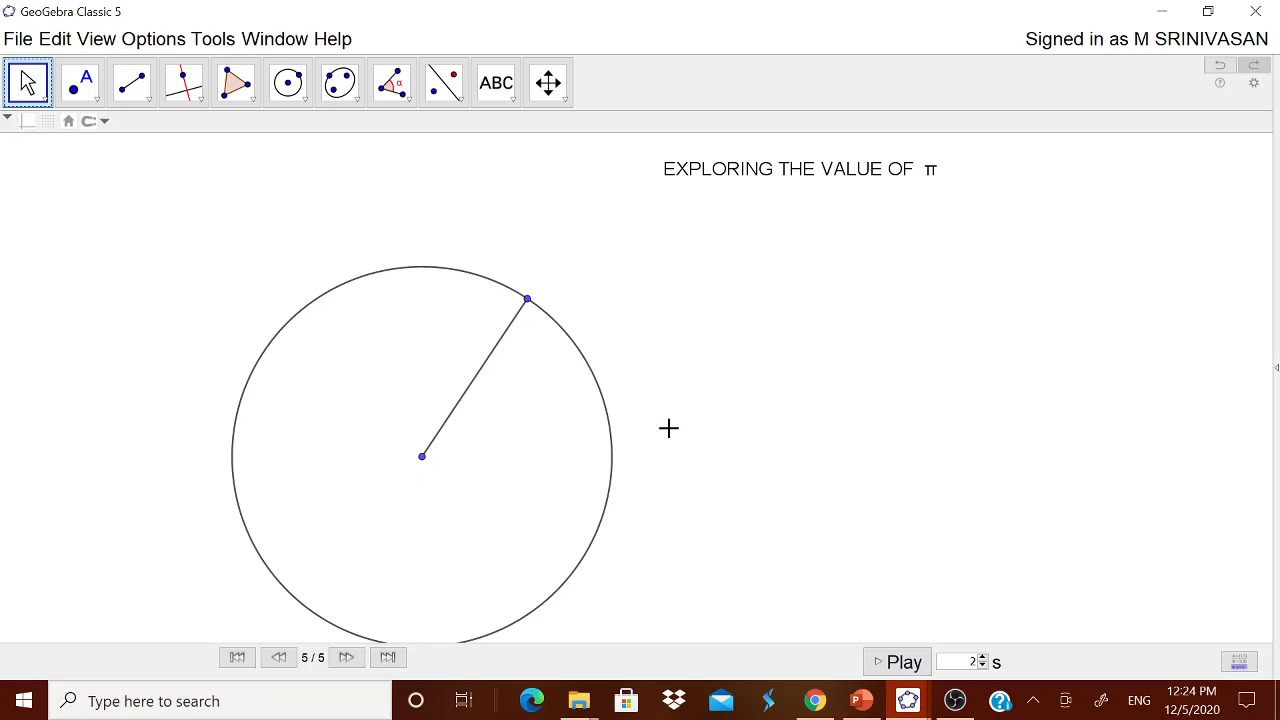
pyautogui.moveTo(422, 456); pyautogui.dragTo(436, 441)
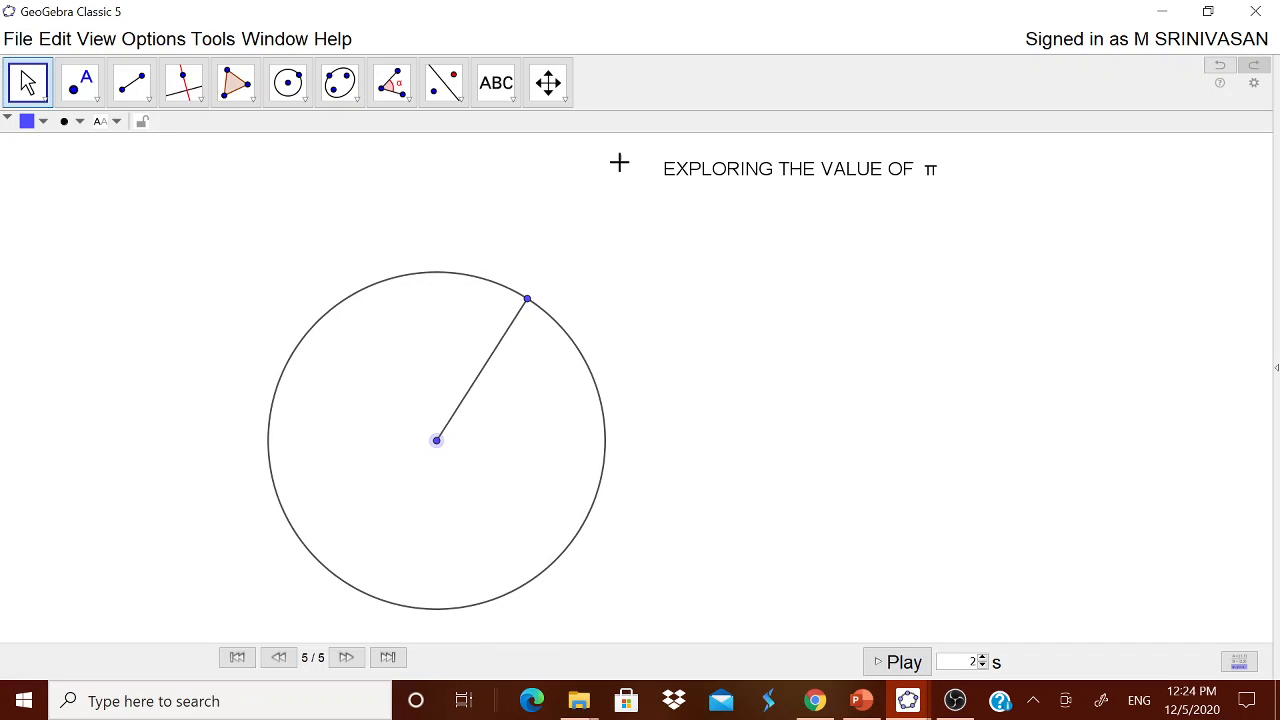
# Create an integer slider n from 3 to 100 near the title and try its values.
pyautogui.click(503, 92)
pyautogui.click(524, 131)
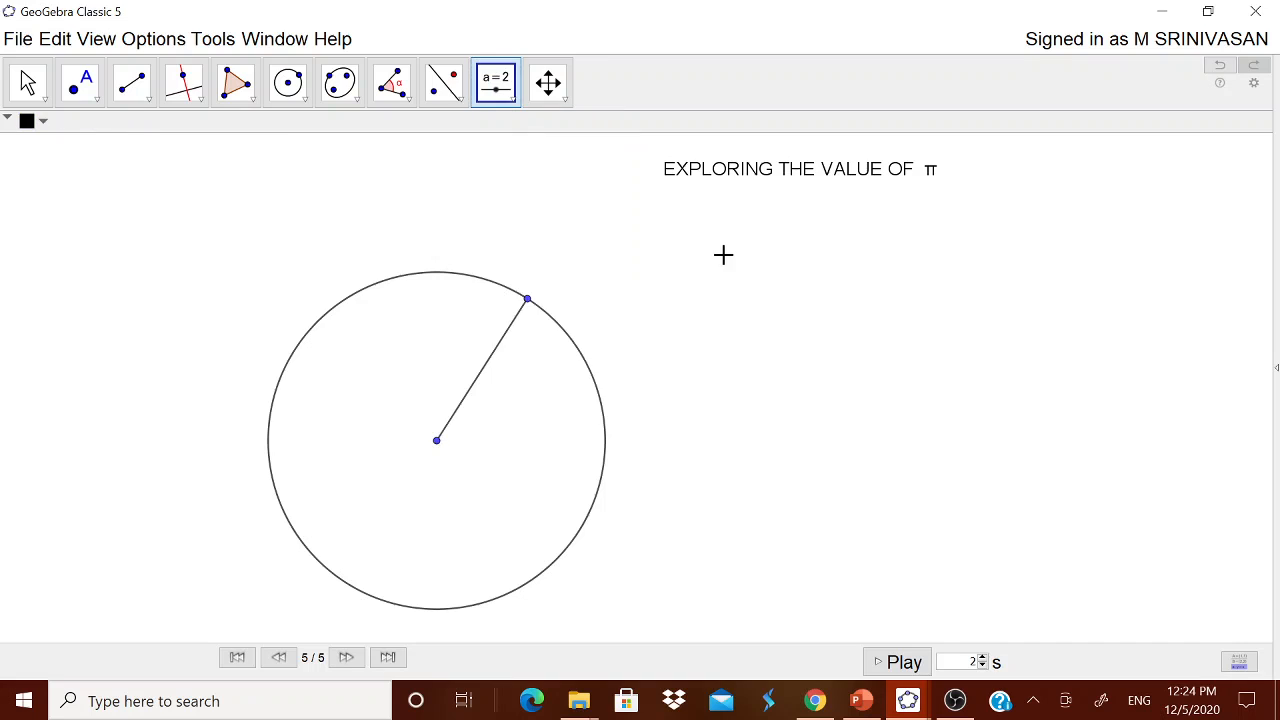
pyautogui.click(723, 255)
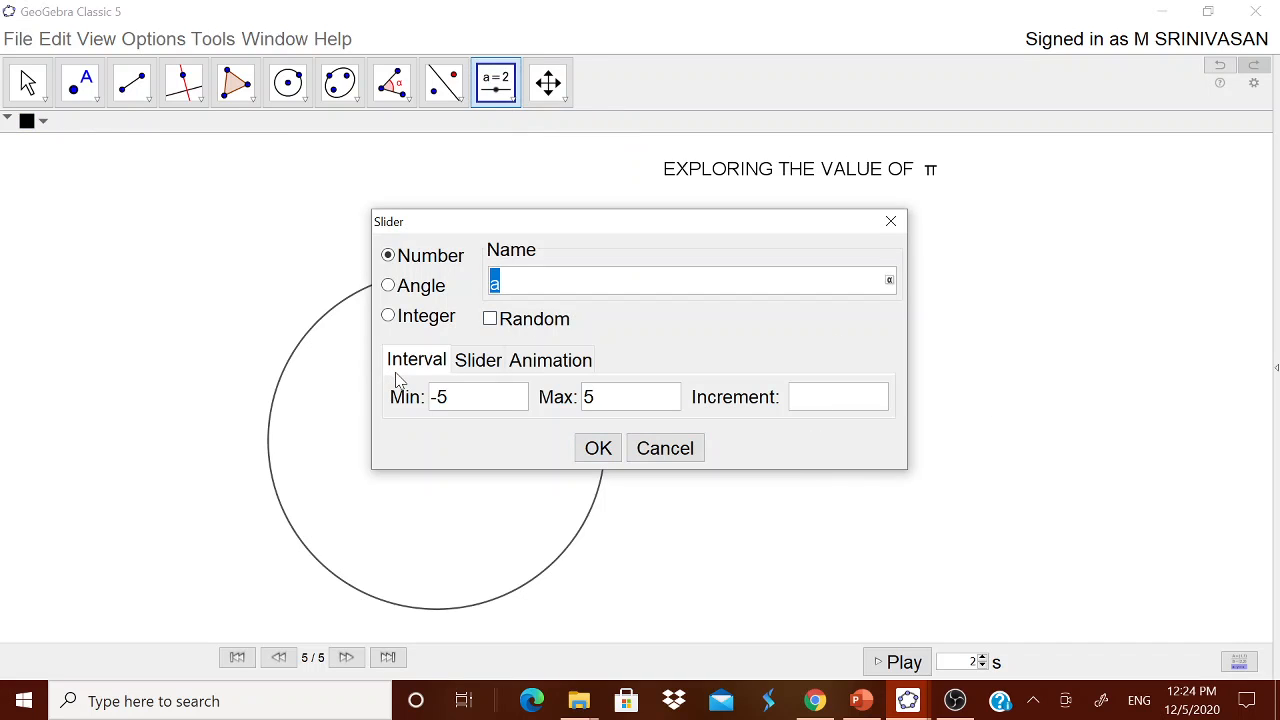
pyautogui.click(388, 316)
pyautogui.moveTo(462, 402); pyautogui.dragTo(433, 400)
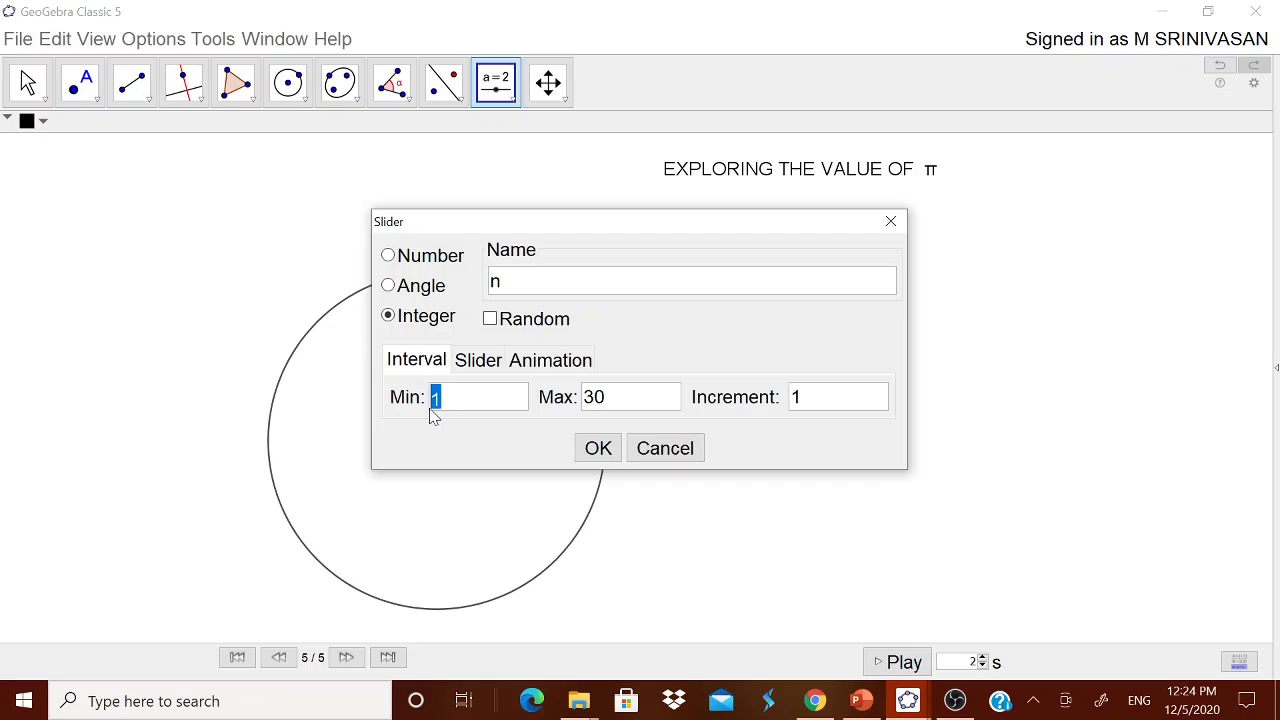
pyautogui.write('3')
pyautogui.moveTo(613, 405); pyautogui.dragTo(577, 412)
pyautogui.write('100')
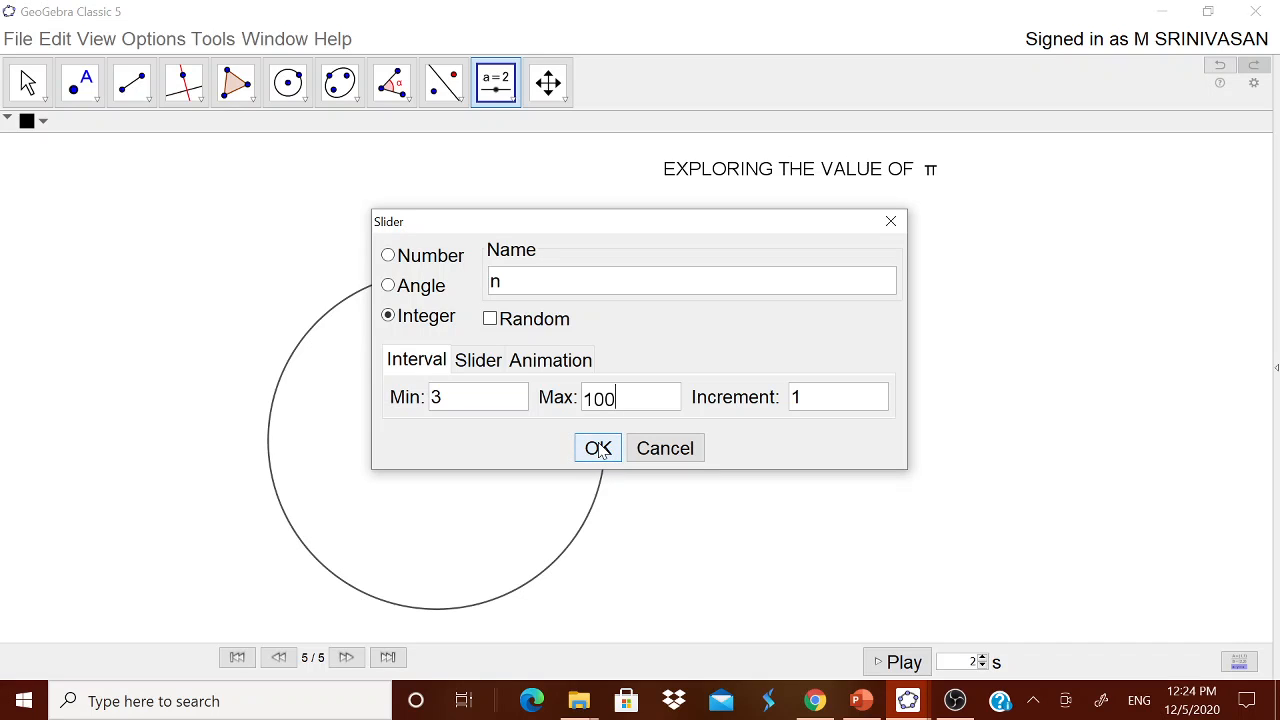
pyautogui.click(598, 450)
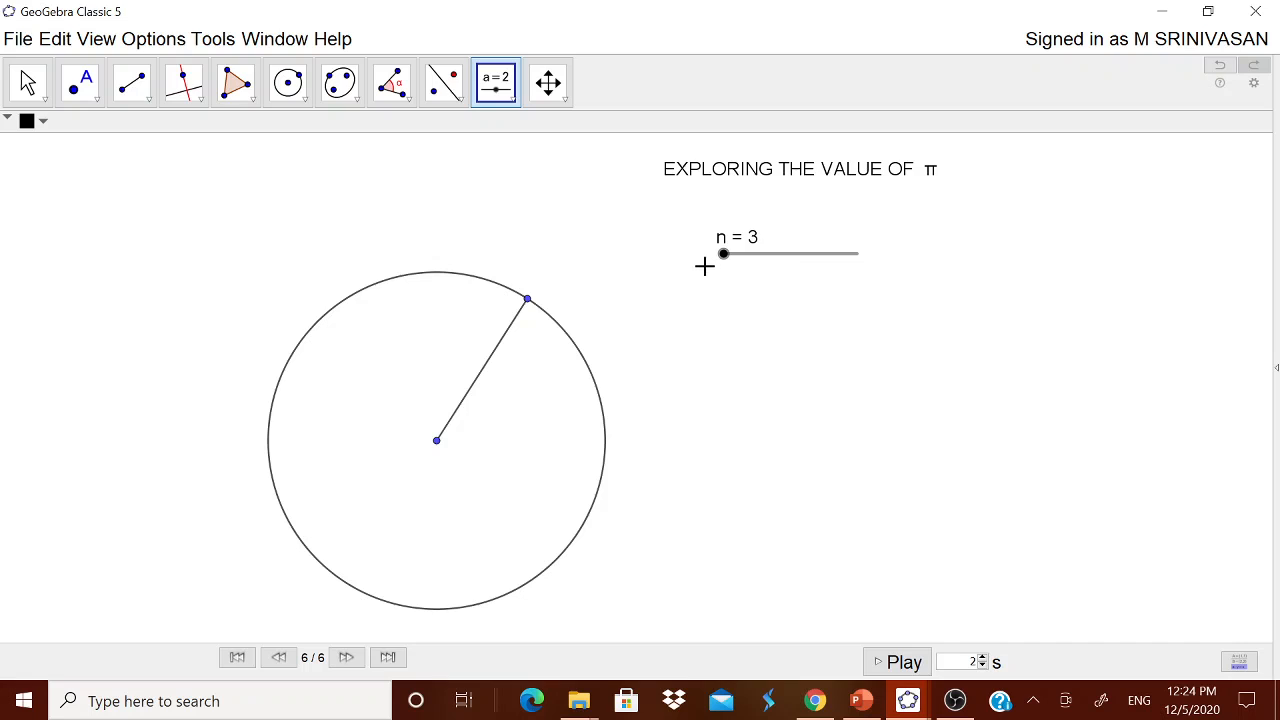
pyautogui.moveTo(726, 266)
pyautogui.mouseDown()
pyautogui.moveTo(849, 266)
pyautogui.moveTo(725, 280)
pyautogui.mouseUp()
# Rotate the circle point about the centre by 360/n degrees counterclockwise.
pyautogui.click(457, 100)
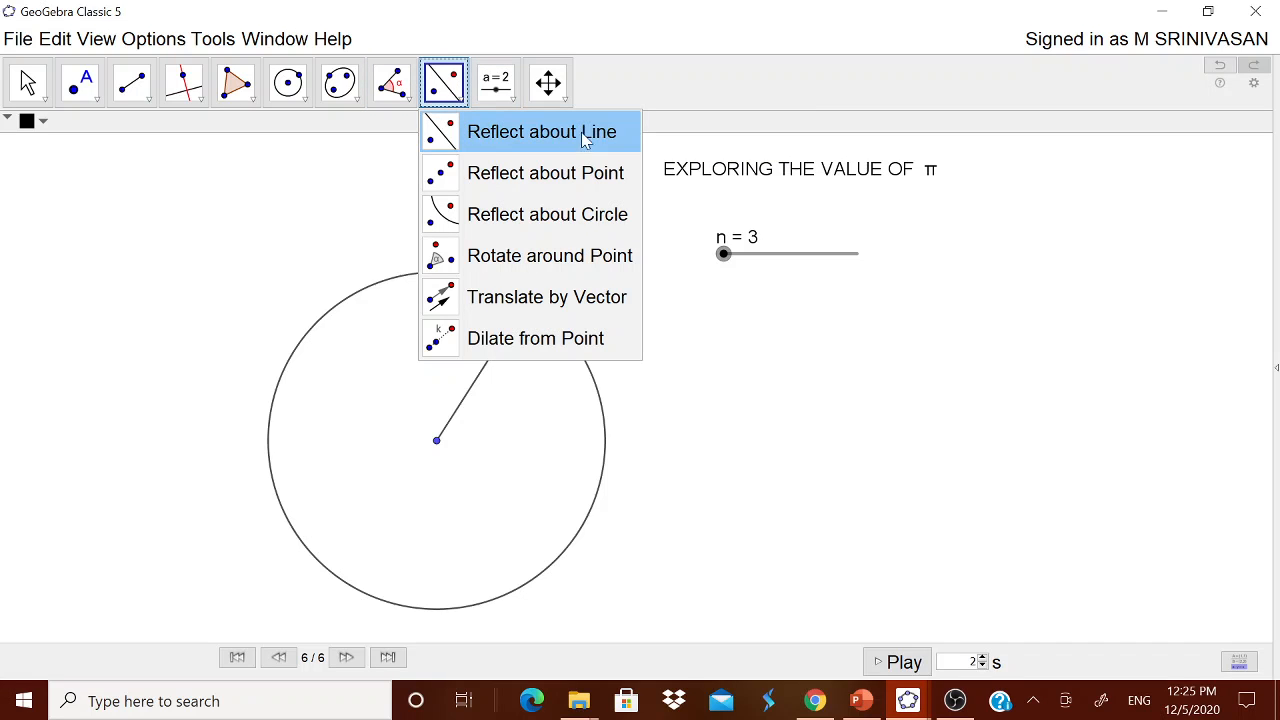
pyautogui.click(530, 258)
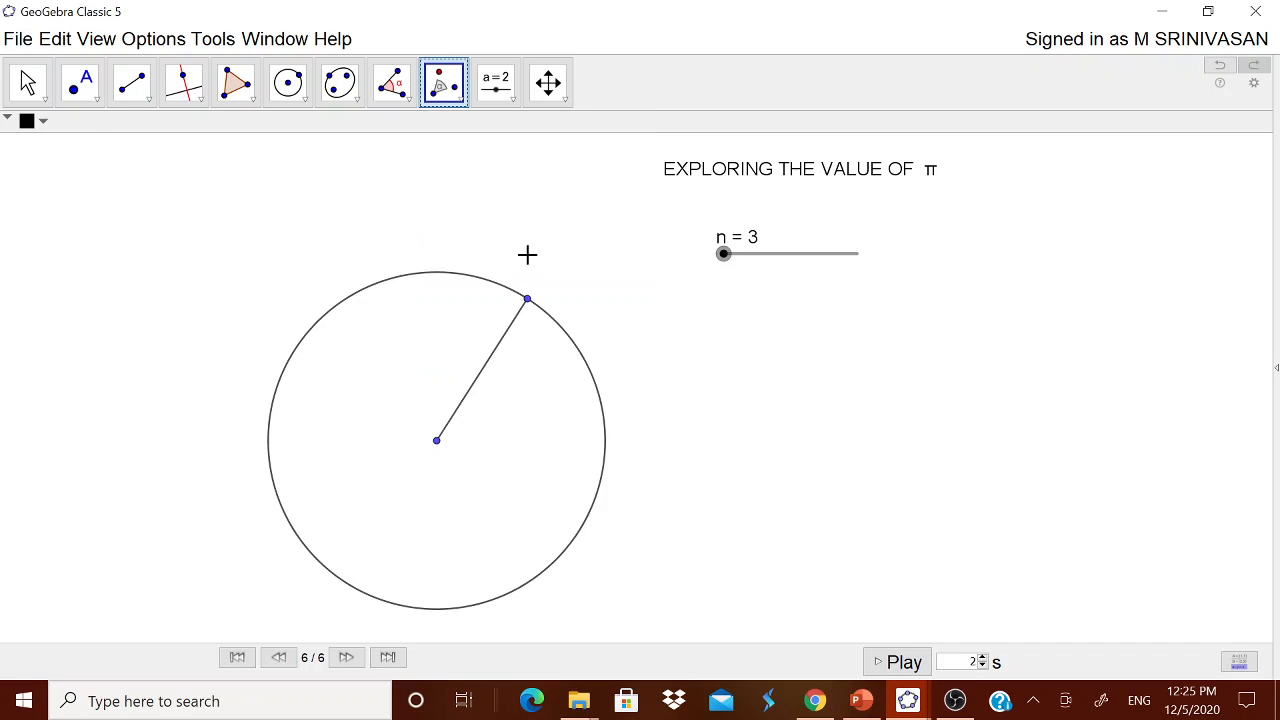
pyautogui.click(528, 300)
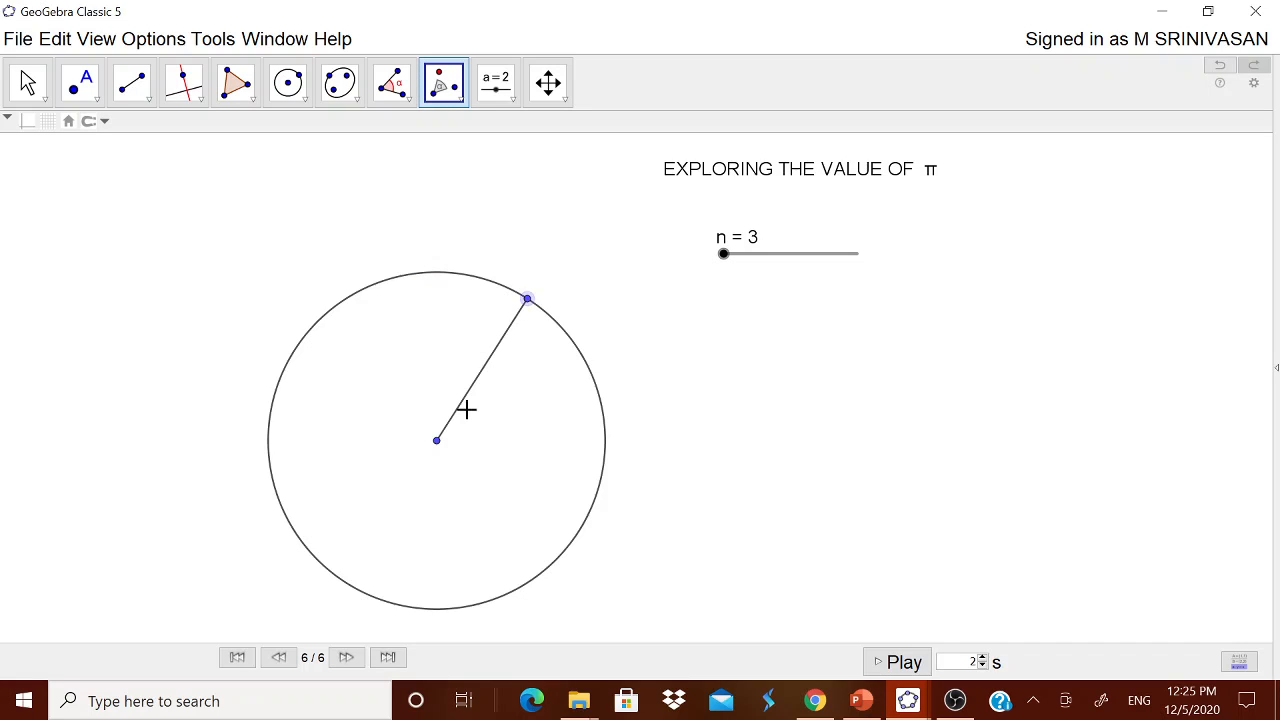
pyautogui.click(436, 440)
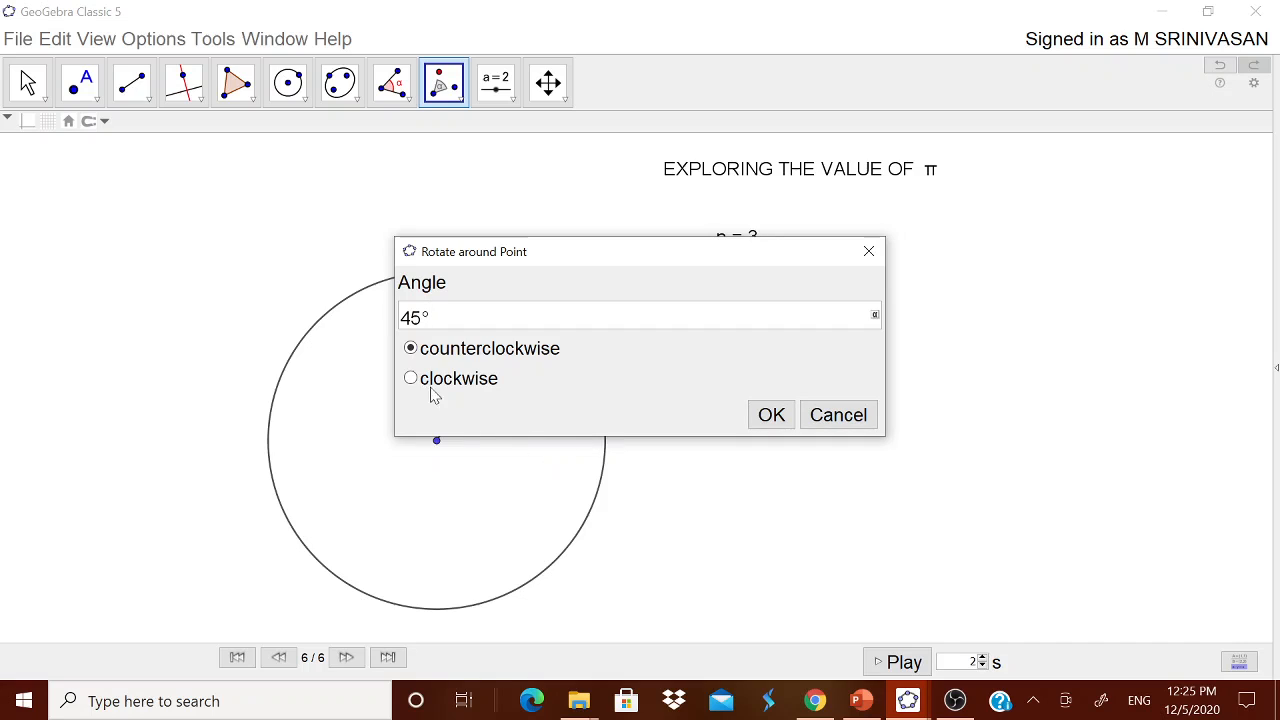
pyautogui.moveTo(422, 317); pyautogui.dragTo(400, 317)
pyautogui.write('360/N')
pyautogui.press('BackSpace')
pyautogui.write('n°')
pyautogui.click(771, 415)
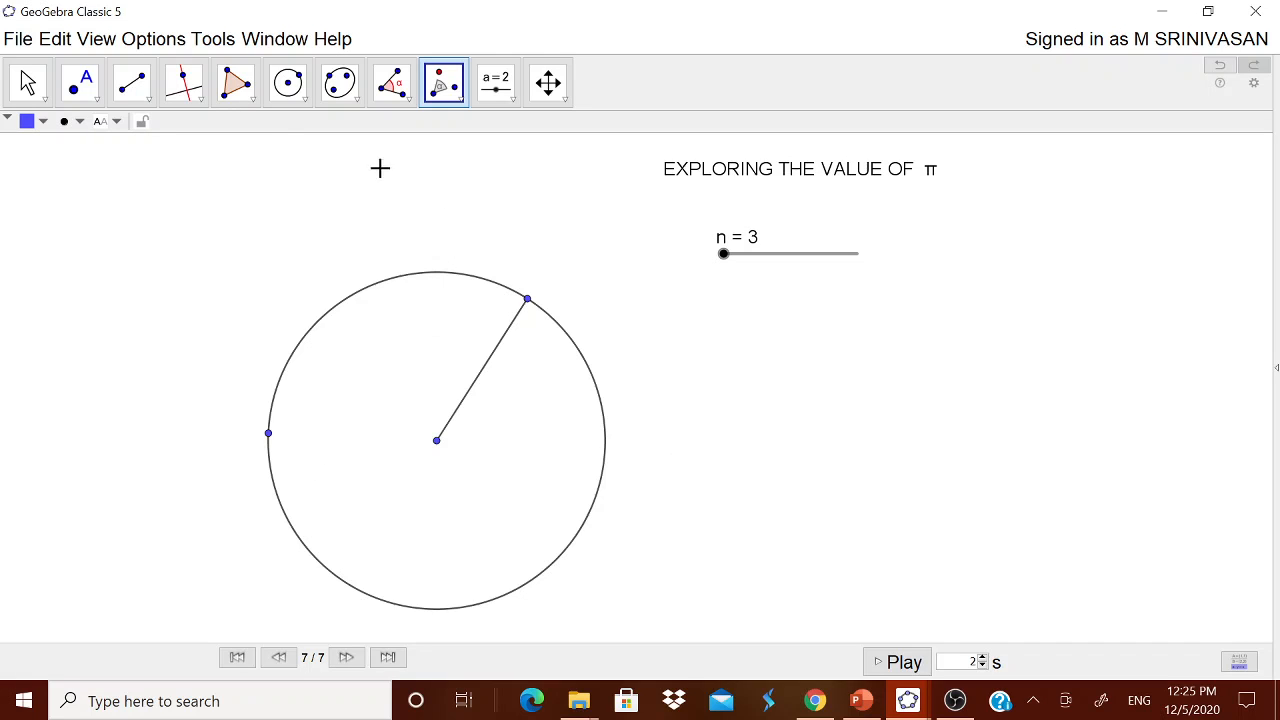
# Build a regular polygon with n vertices on the original and rotated circle points.
pyautogui.click(252, 103)
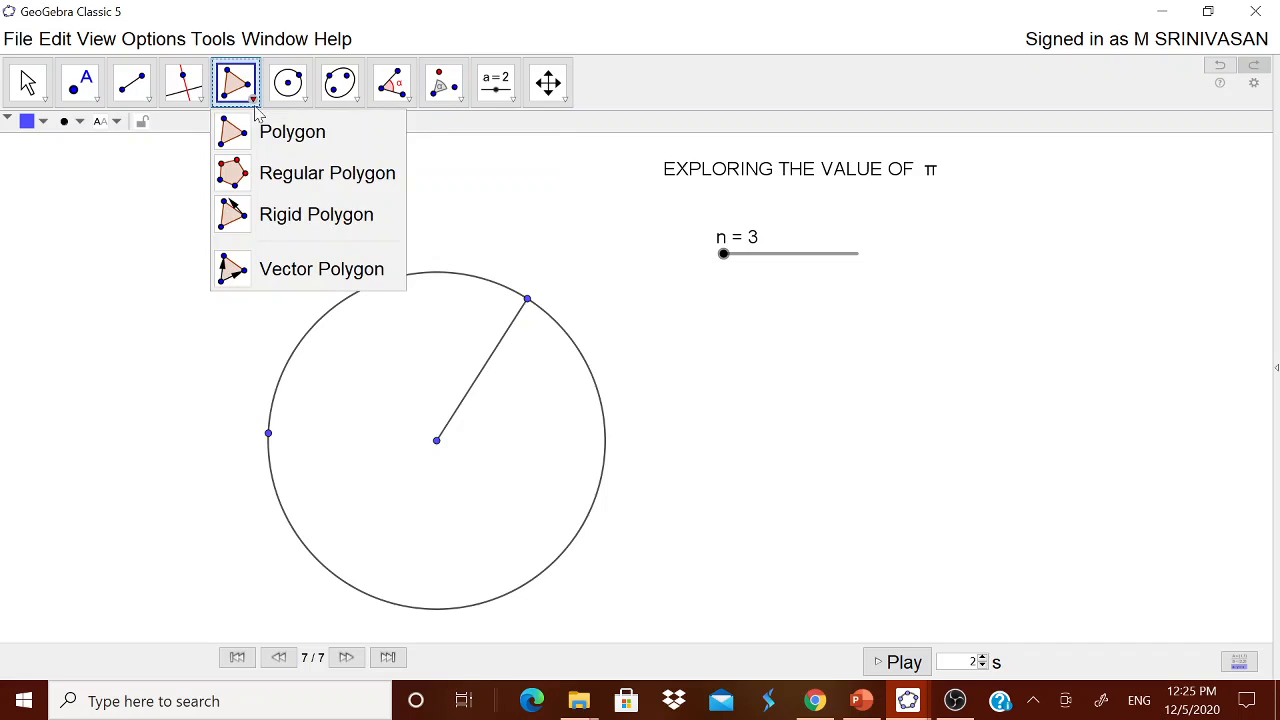
pyautogui.click(302, 180)
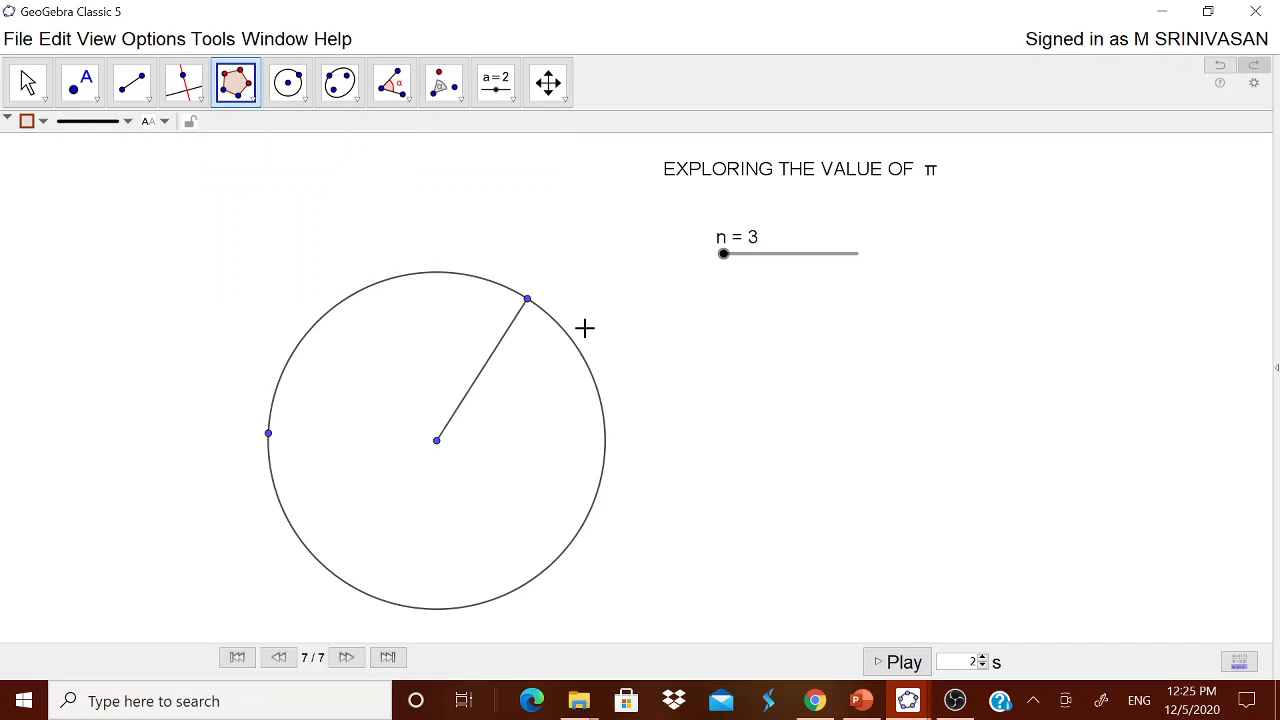
pyautogui.click(527, 300)
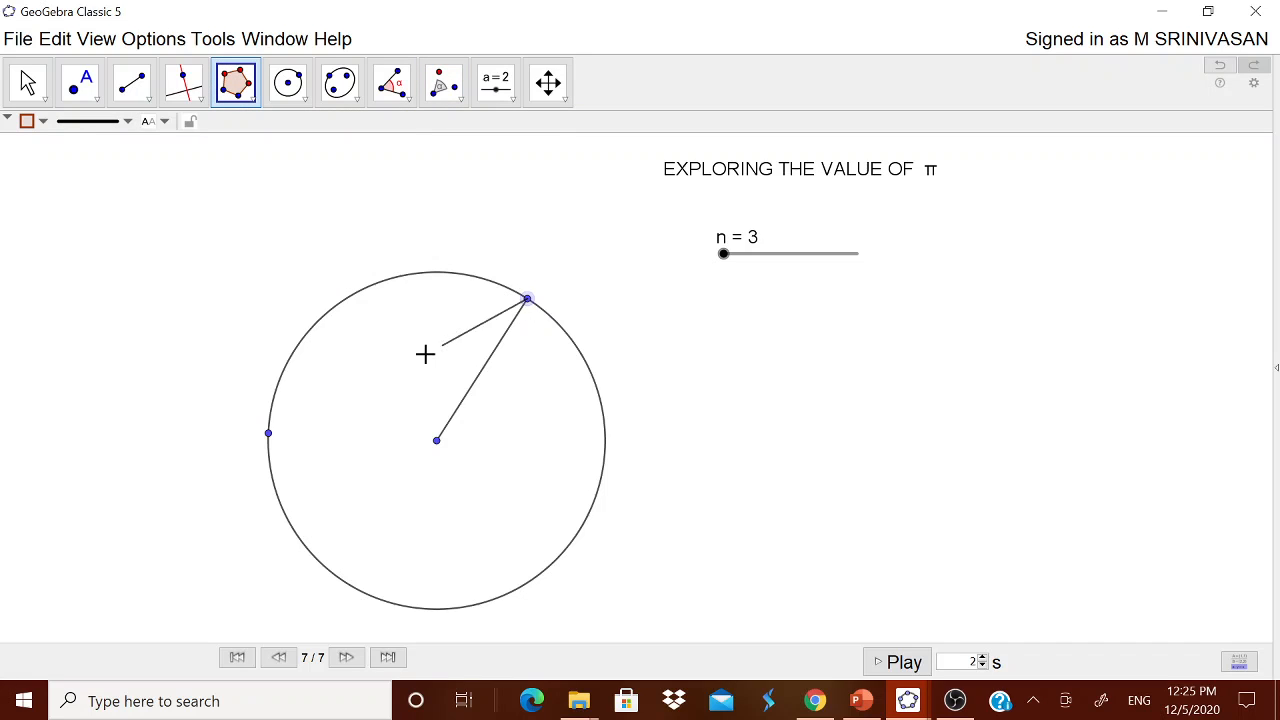
pyautogui.click(269, 433)
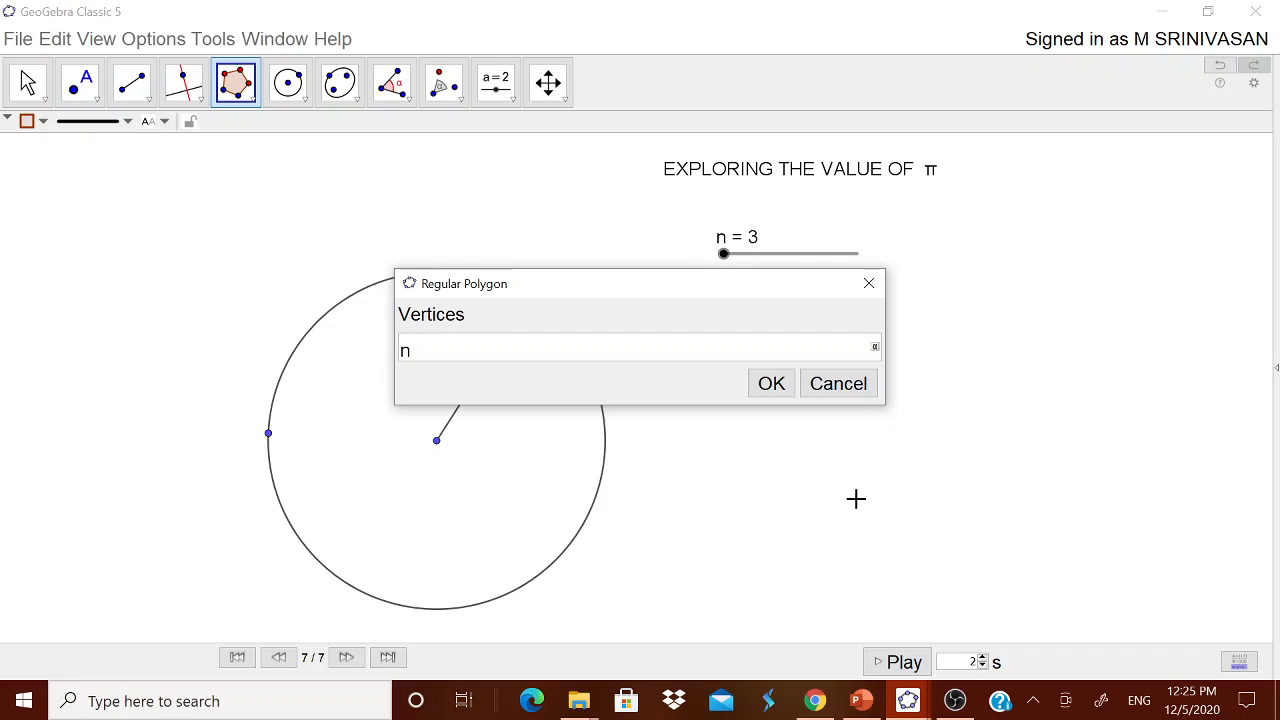
pyautogui.click(766, 391)
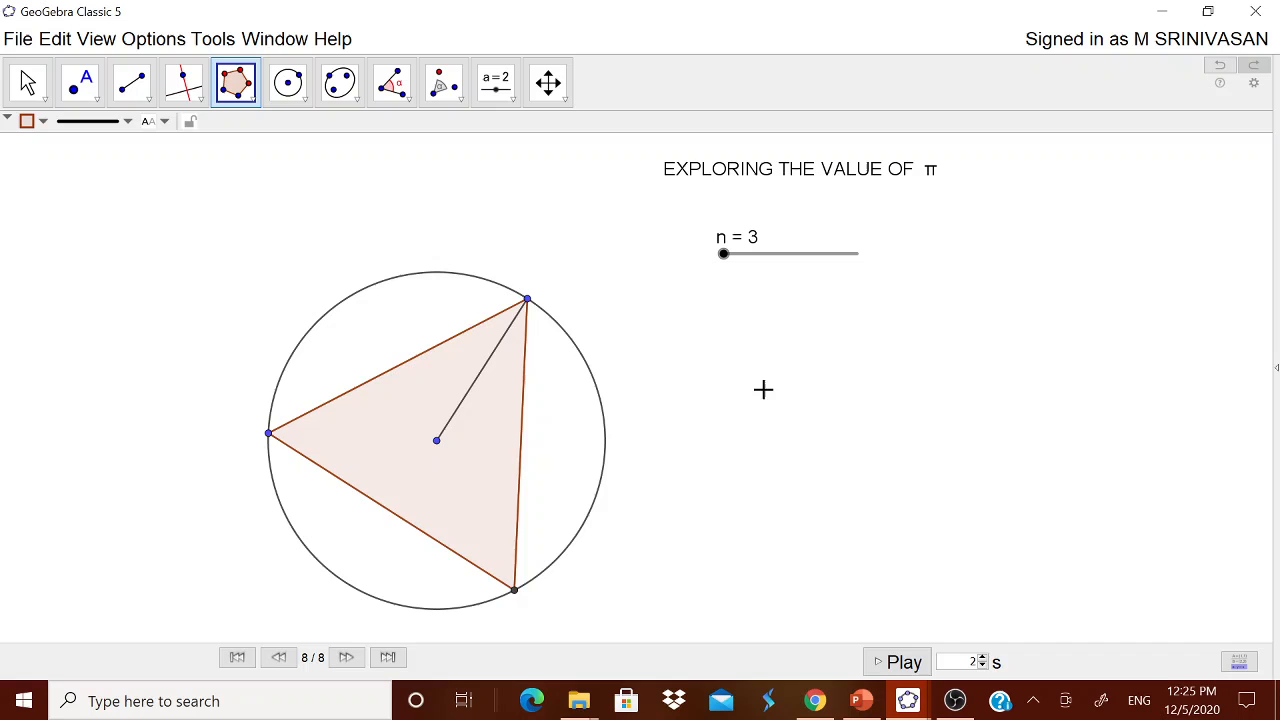
# Drag slider n to watch the polygon change, then start a new text on the worksheet.
pyautogui.click(28, 84)
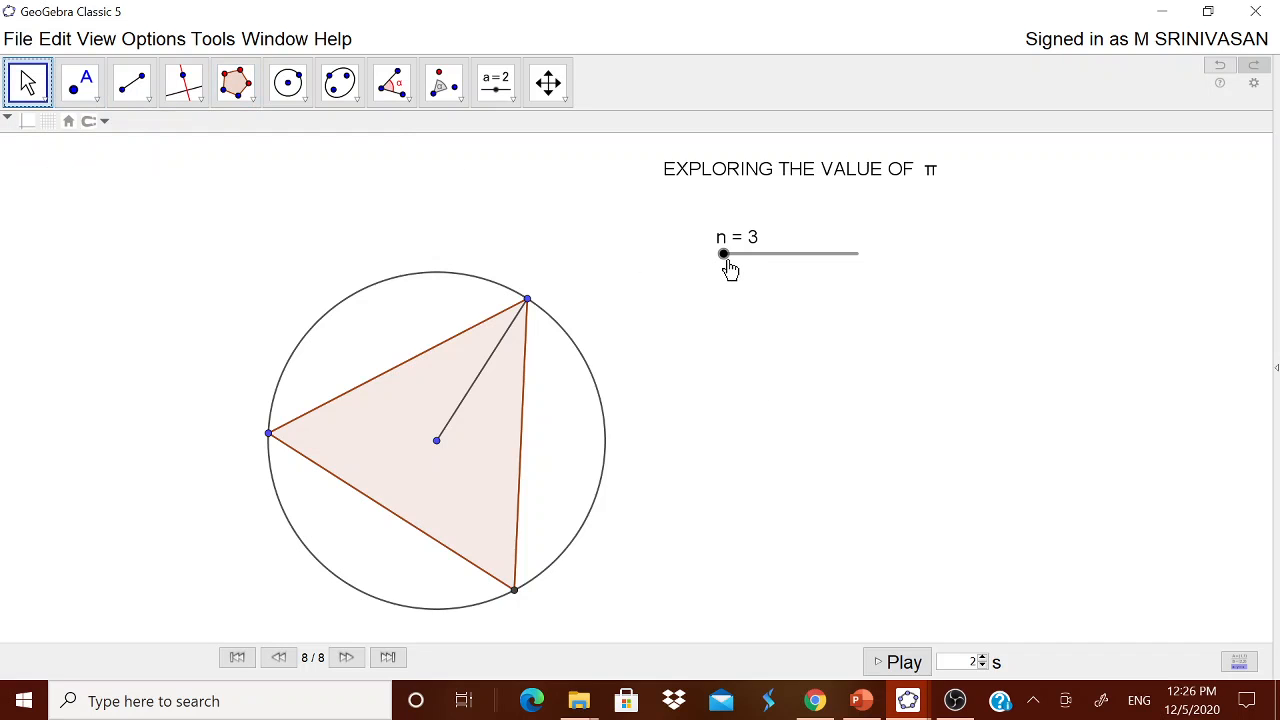
pyautogui.moveTo(727, 267)
pyautogui.mouseDown()
pyautogui.moveTo(872, 263)
pyautogui.moveTo(766, 277)
pyautogui.moveTo(725, 276)
pyautogui.moveTo(857, 257)
pyautogui.moveTo(724, 265)
pyautogui.mouseUp()
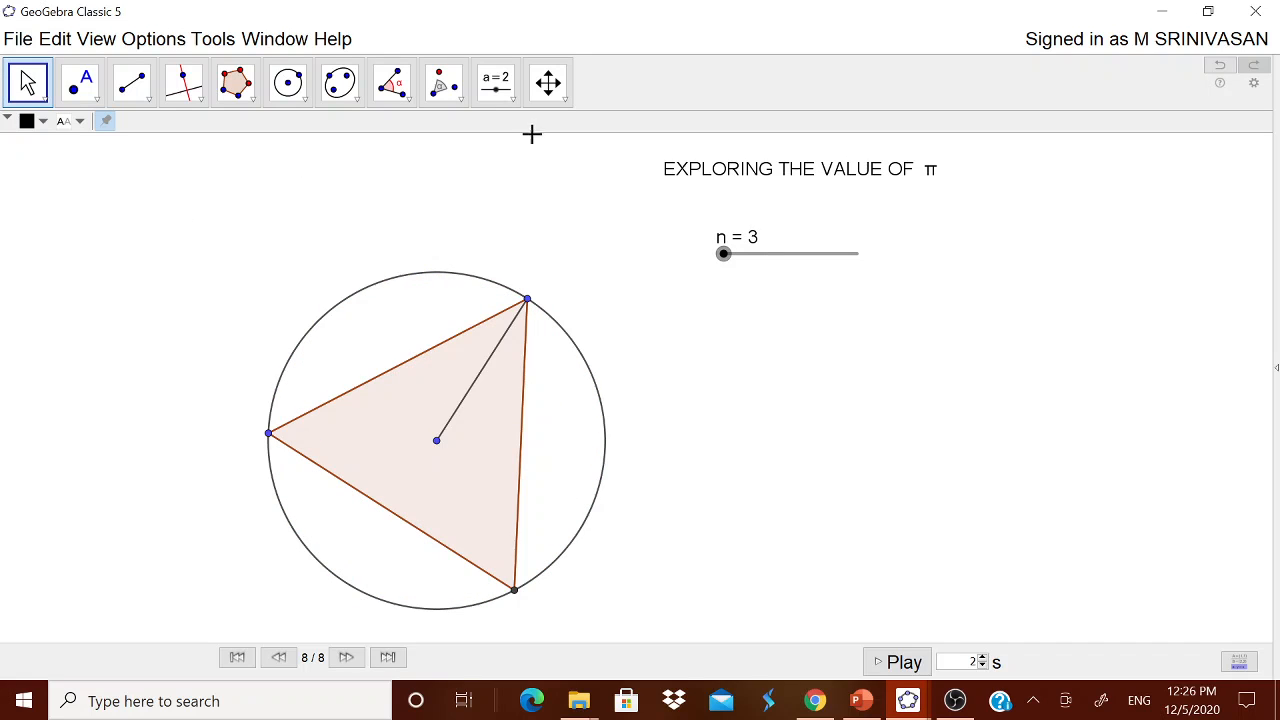
pyautogui.click(496, 82)
pyautogui.click(512, 171)
pyautogui.click(509, 169)
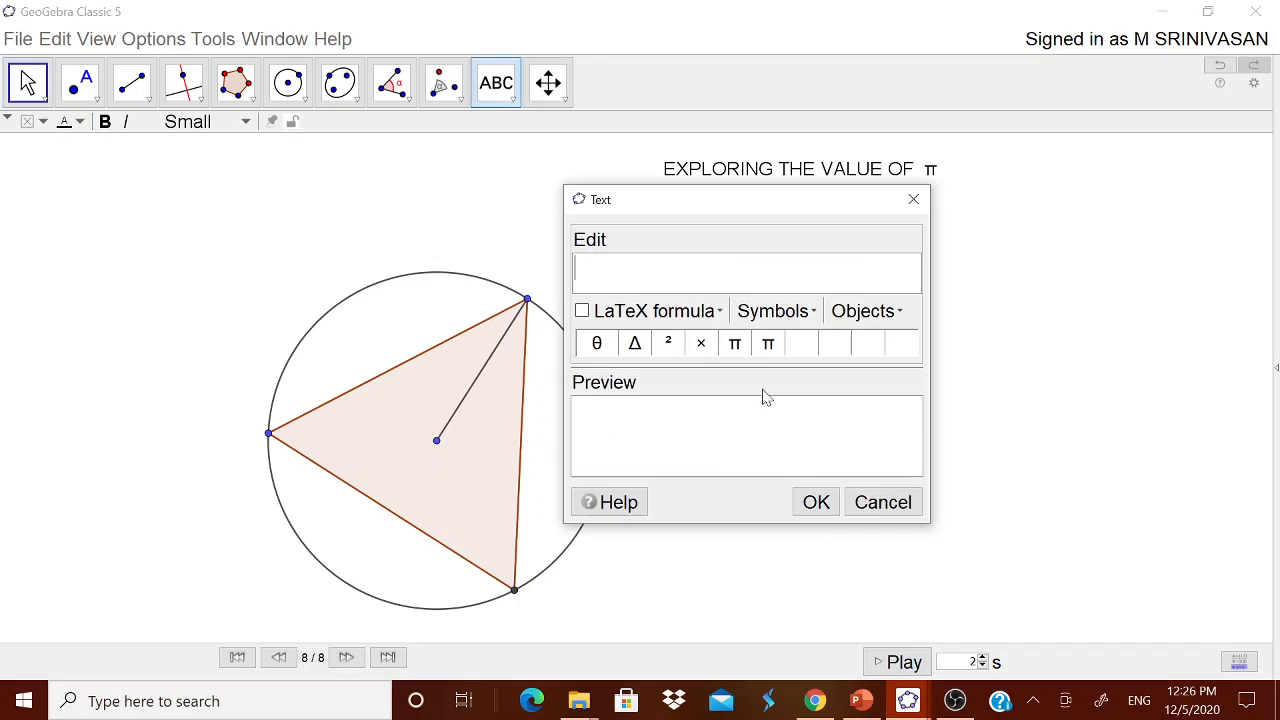
# Enable LaTeX formatting and insert π at the start of the text.
pyautogui.click(582, 312)
pyautogui.click(655, 311)
pyautogui.moveTo(676, 347)
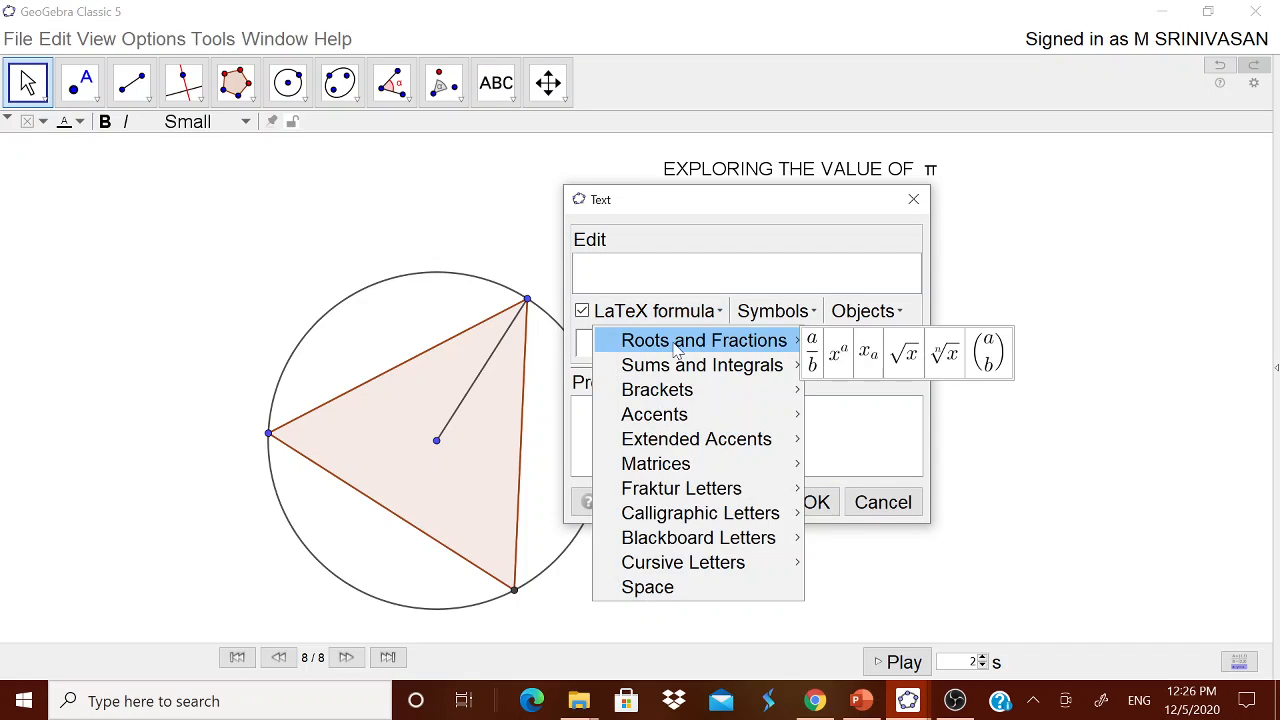
pyautogui.click(670, 312)
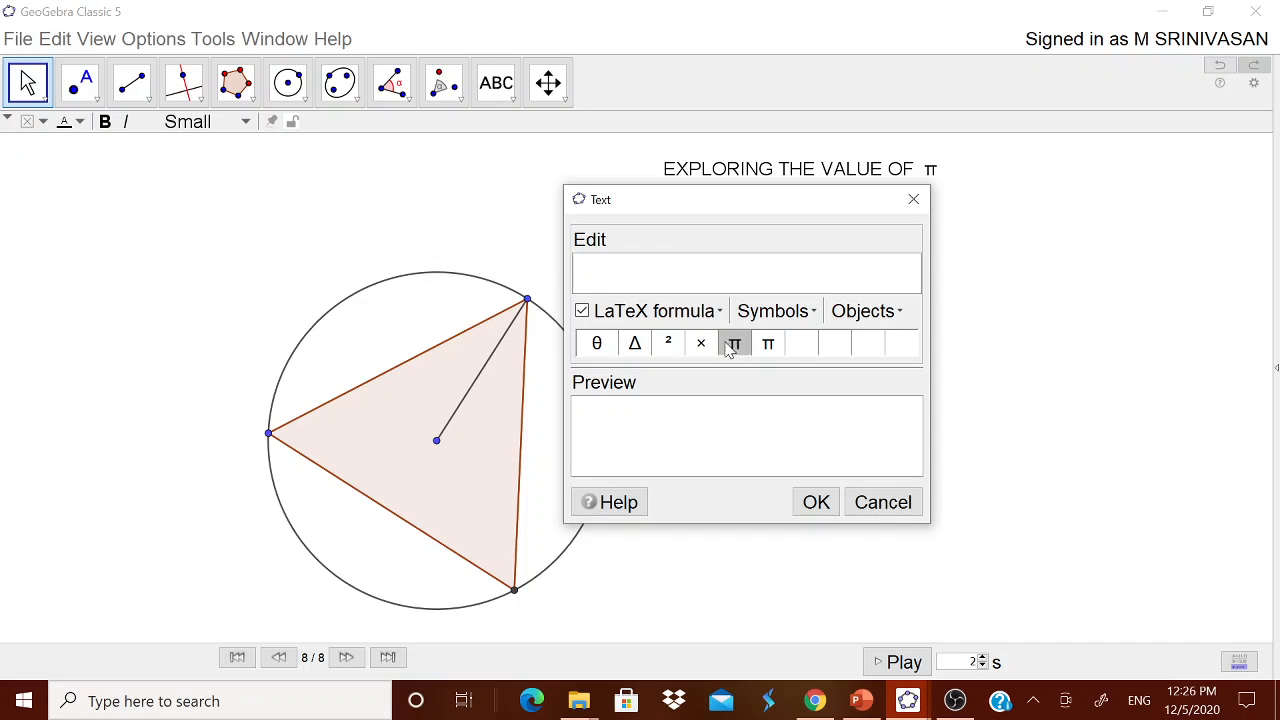
pyautogui.click(770, 352)
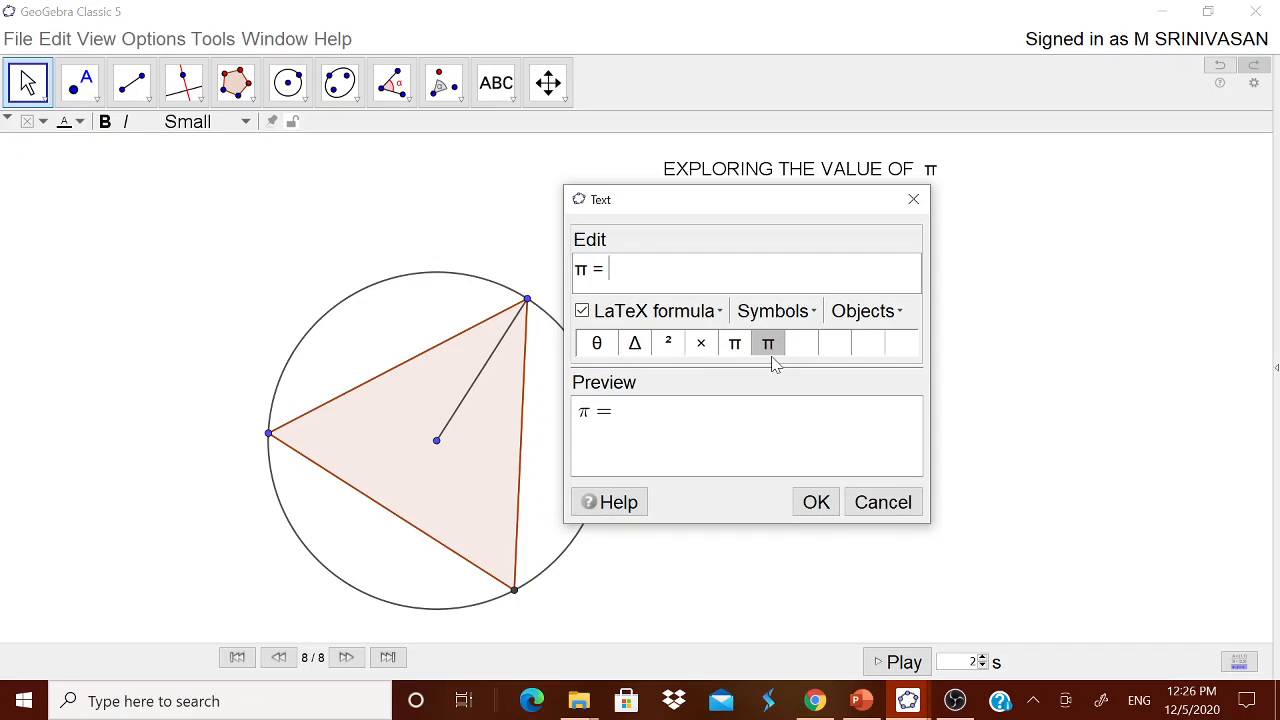
# Add the fraction 2πr/2r, confirm, and place the formula beside the n slider.
pyautogui.click(652, 312)
pyautogui.moveTo(648, 345)
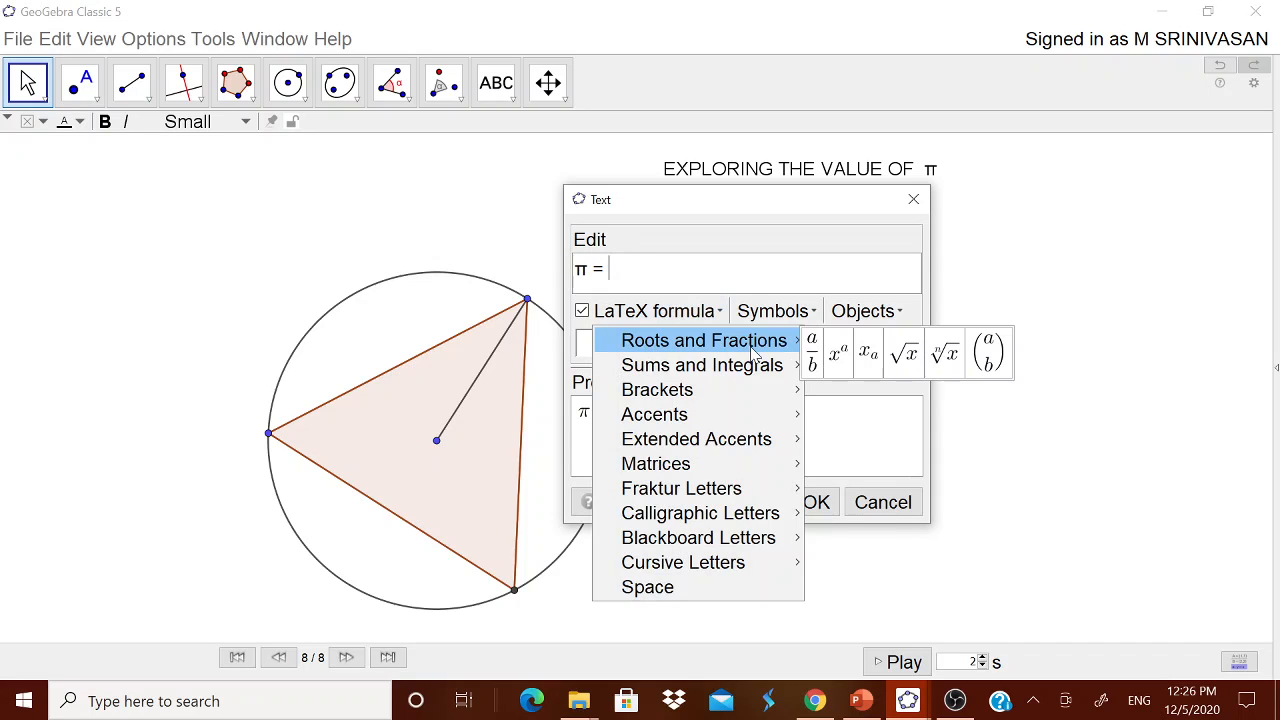
pyautogui.click(812, 352)
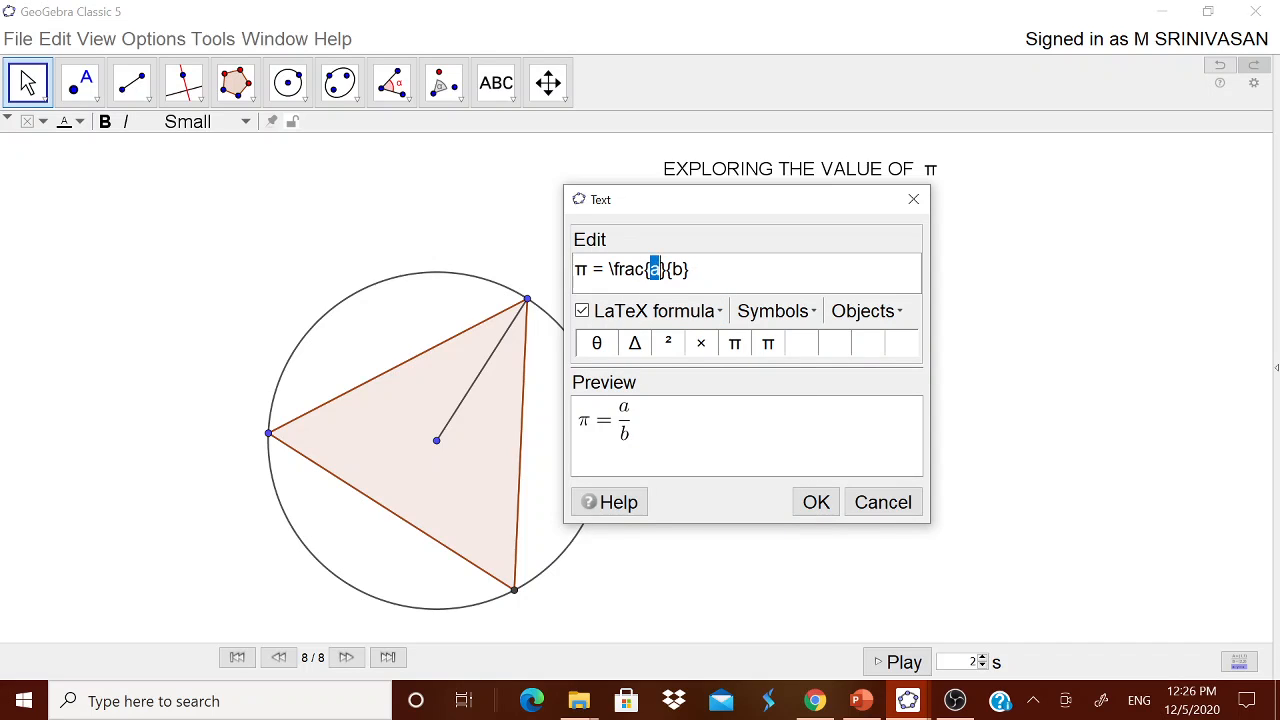
pyautogui.write('2')
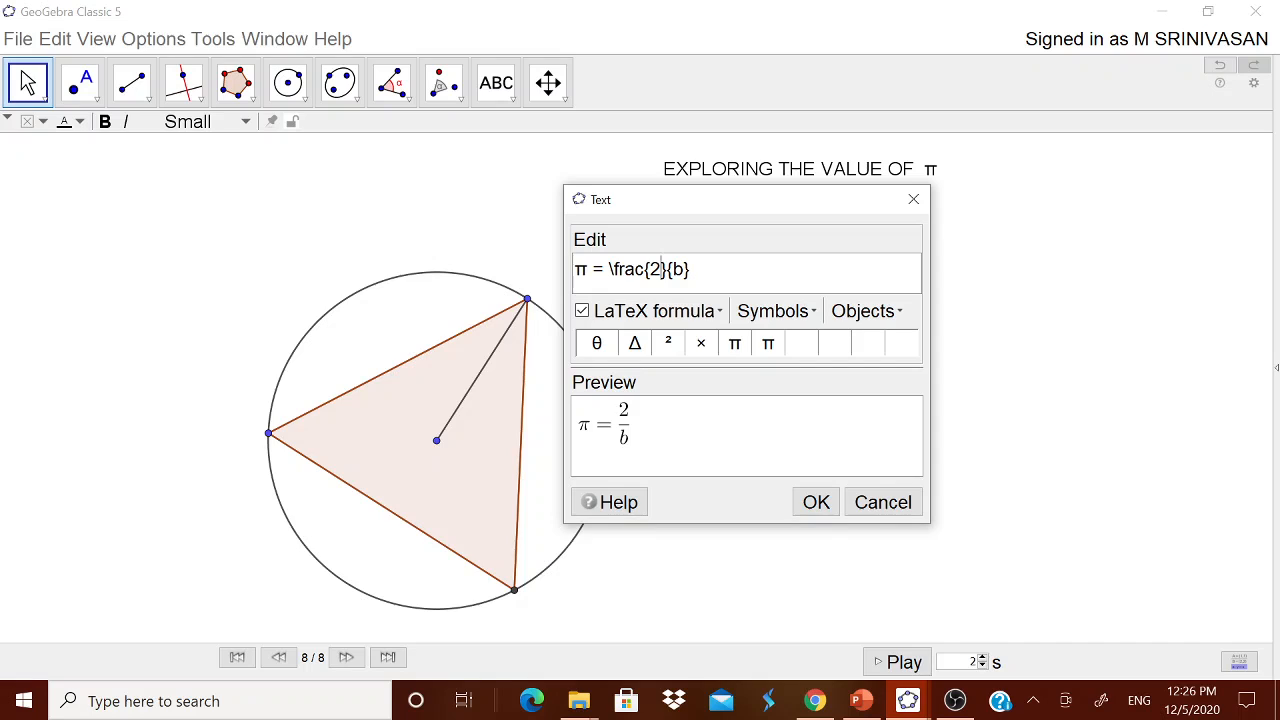
pyautogui.click(736, 344)
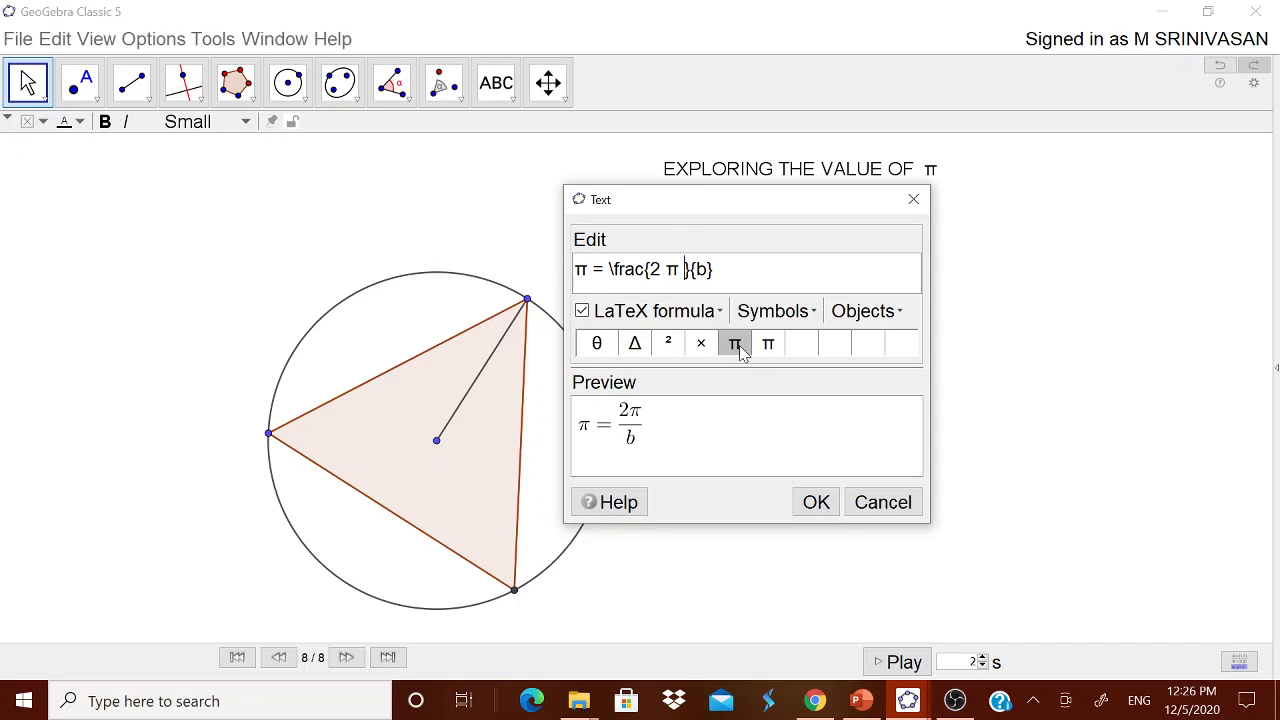
pyautogui.write('r')
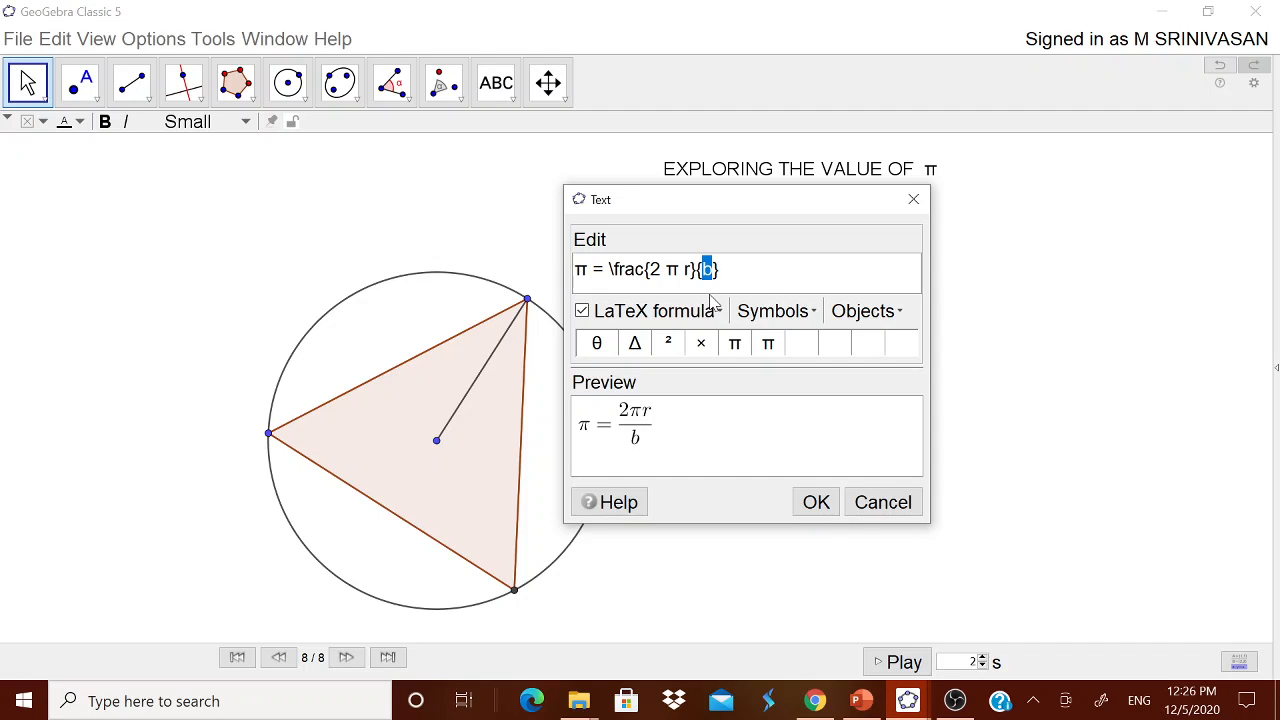
pyautogui.write('2r')
pyautogui.click(816, 502)
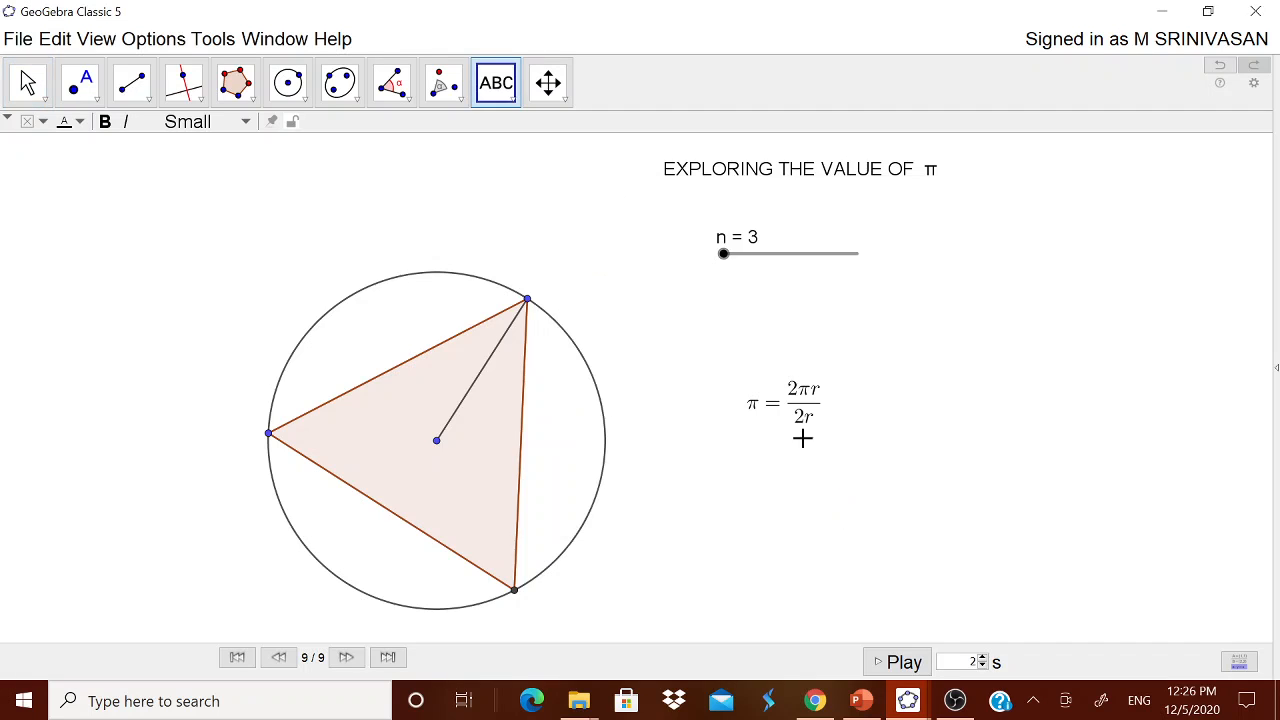
pyautogui.moveTo(811, 400); pyautogui.dragTo(850, 316)
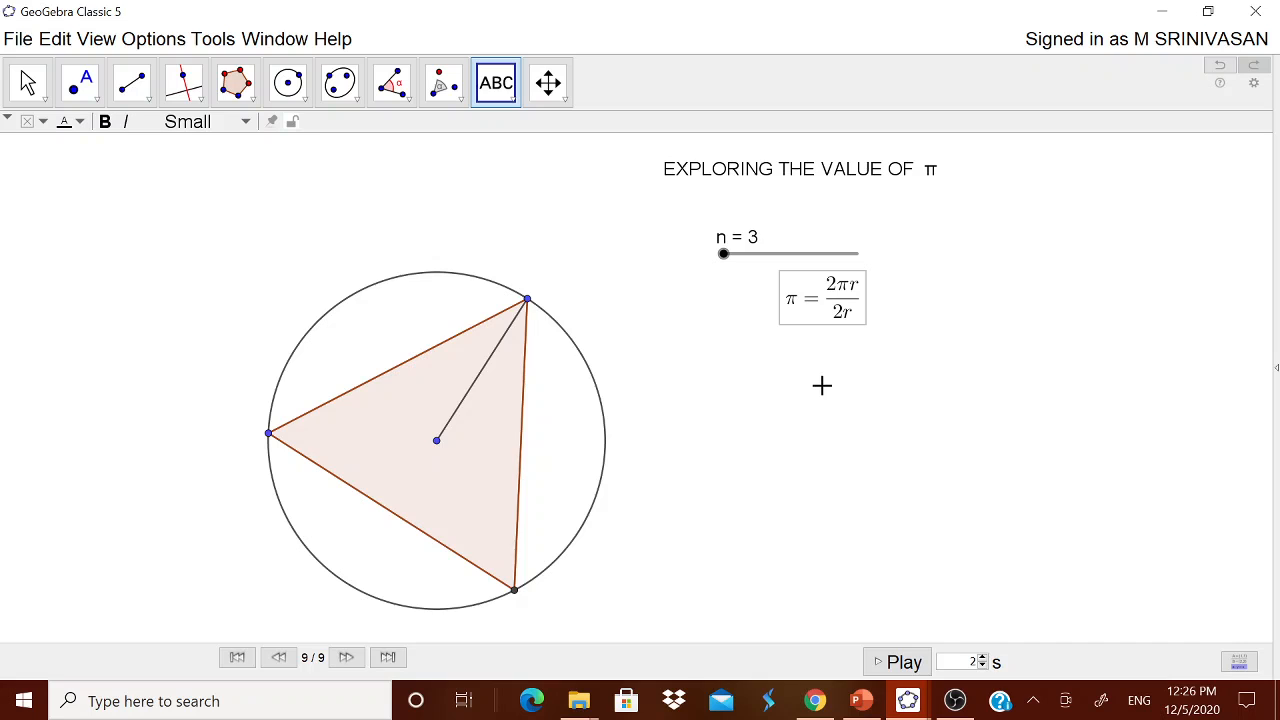
# Start a LaTeX text with π = and a fraction whose numerator begins 'Circumference of'.
pyautogui.click(790, 442)
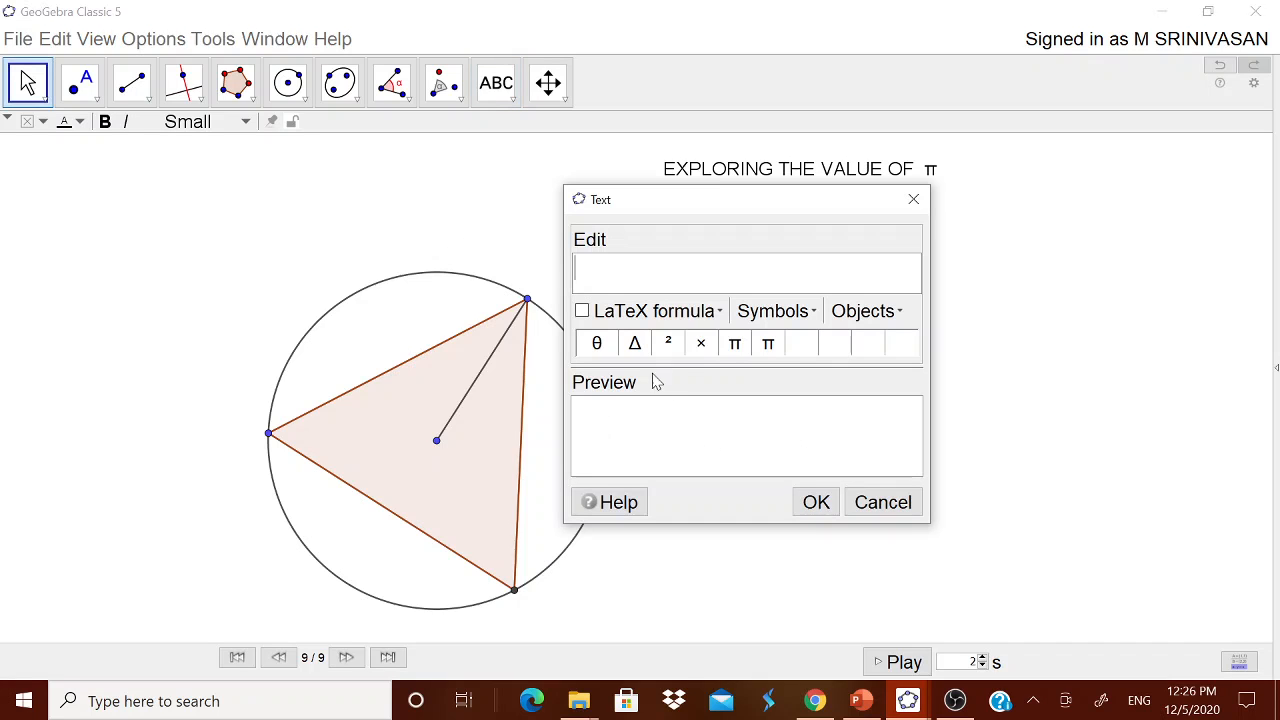
pyautogui.click(734, 343)
pyautogui.click(582, 311)
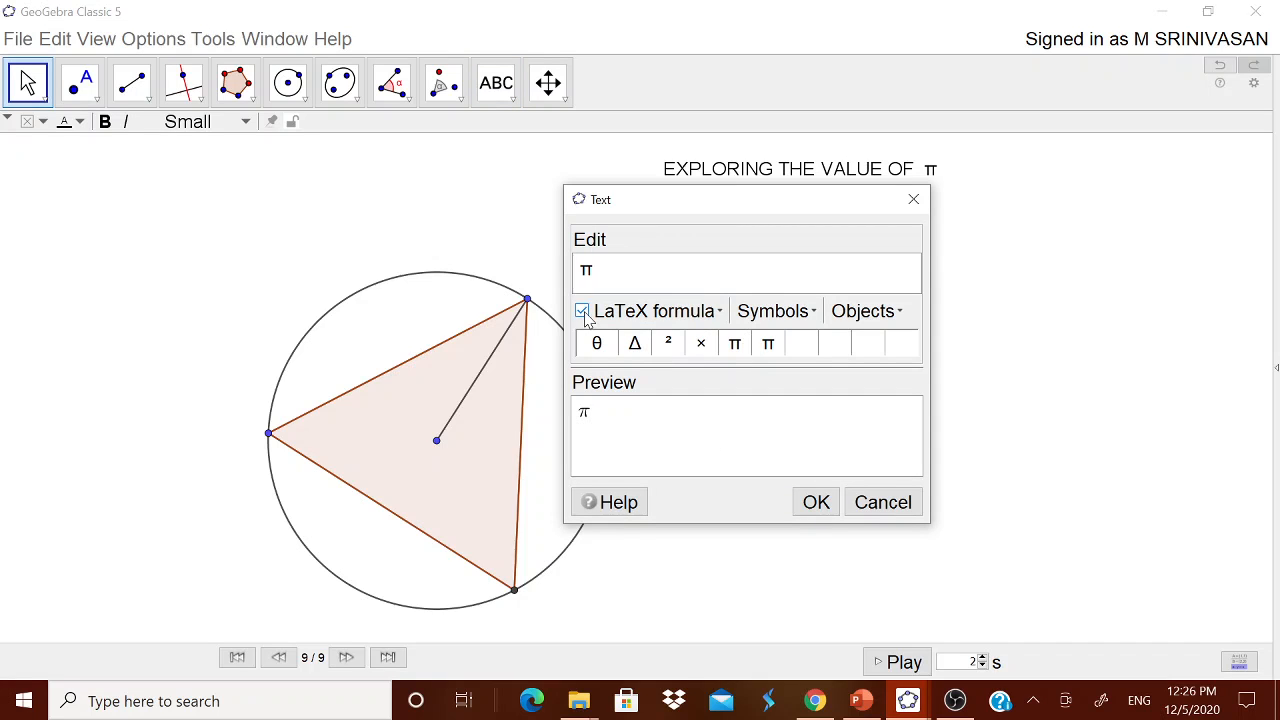
pyautogui.click(700, 311)
pyautogui.moveTo(701, 343)
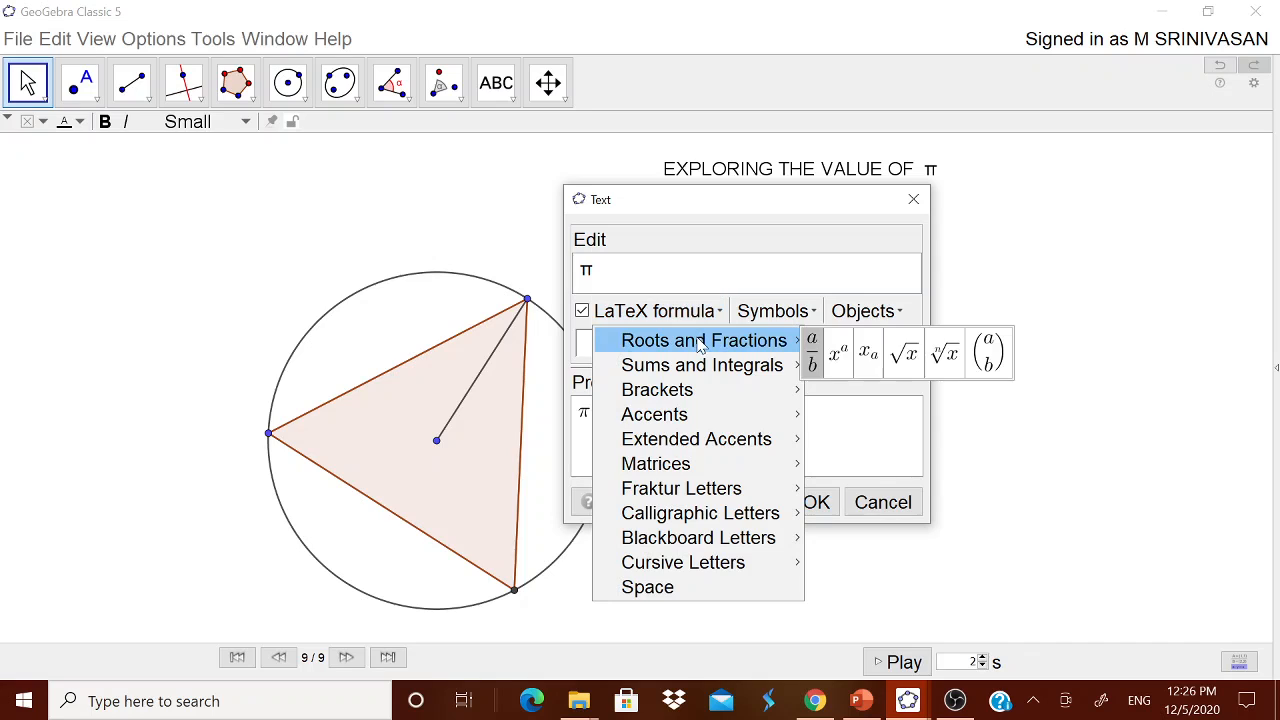
pyautogui.click(812, 352)
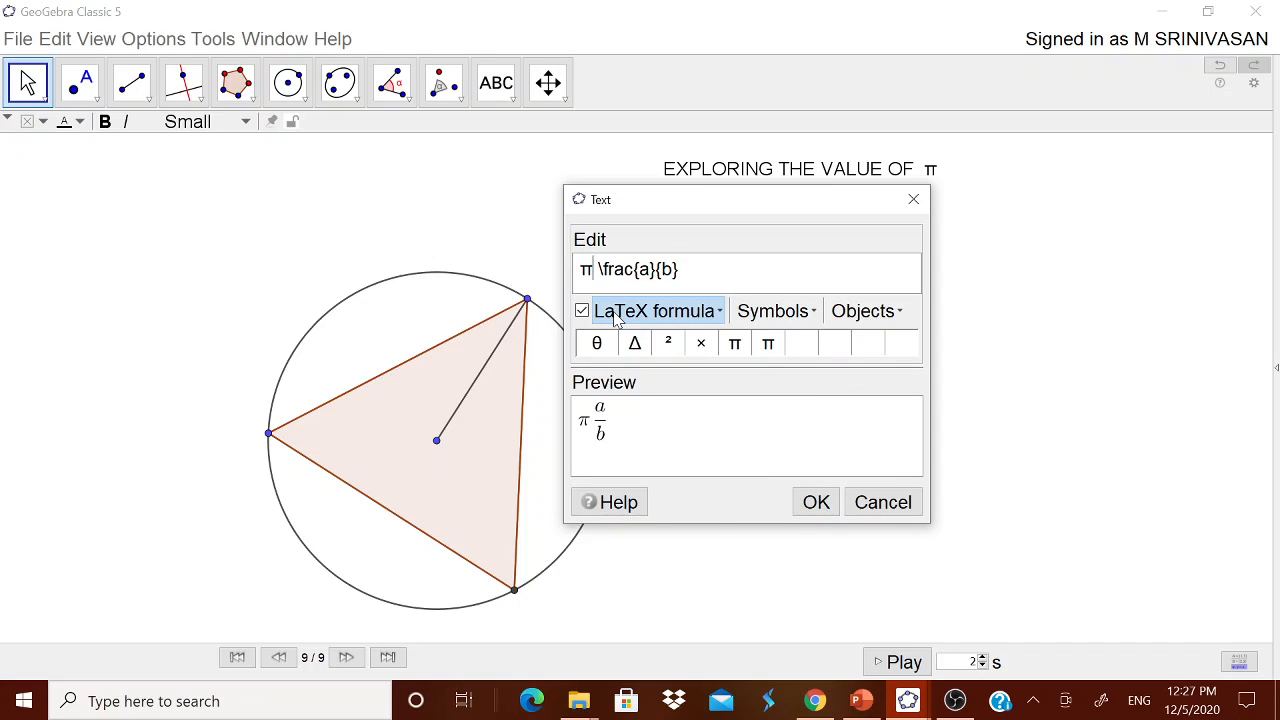
pyautogui.write('=')
pyautogui.doubleClick(655, 269)
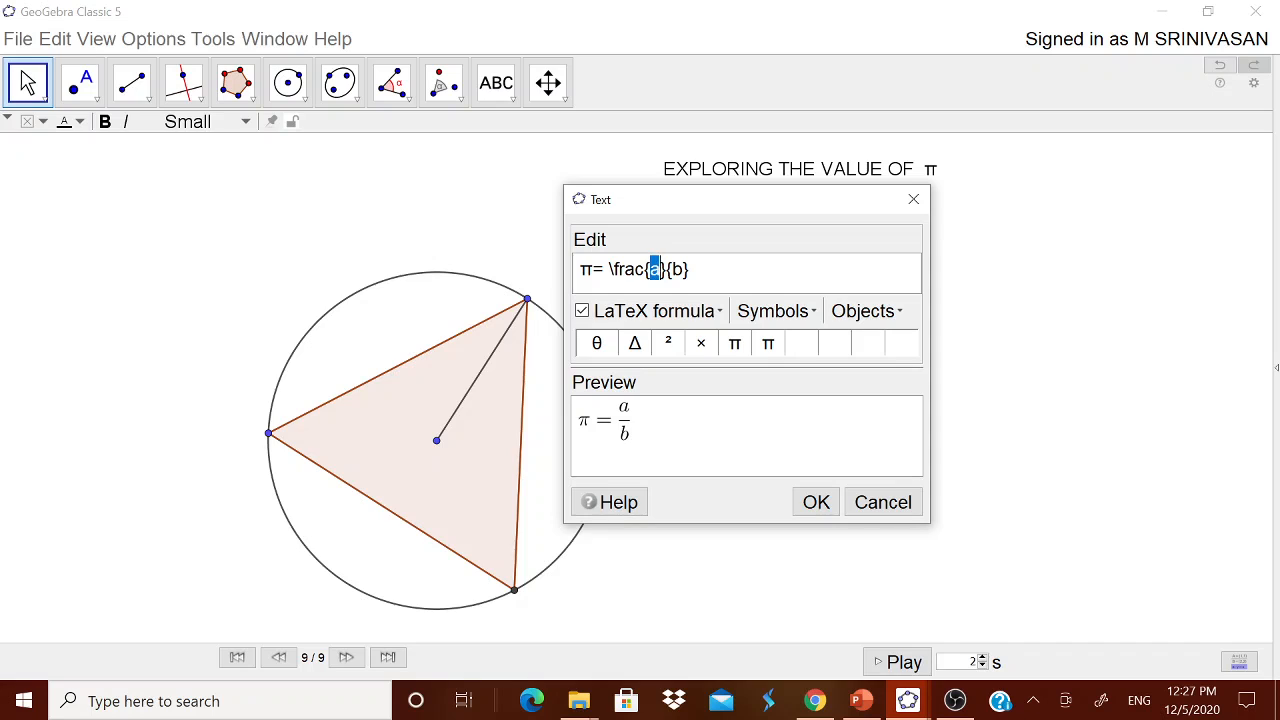
pyautogui.write('Circum')
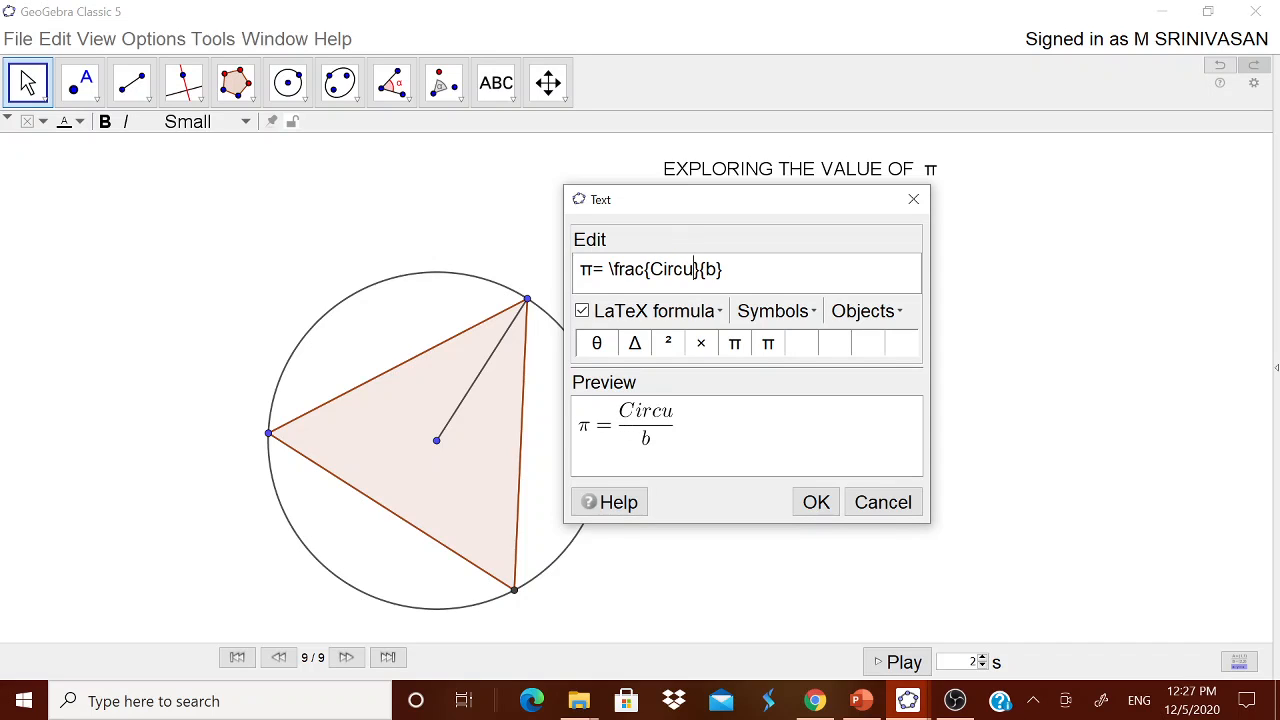
pyautogui.write('ference of')
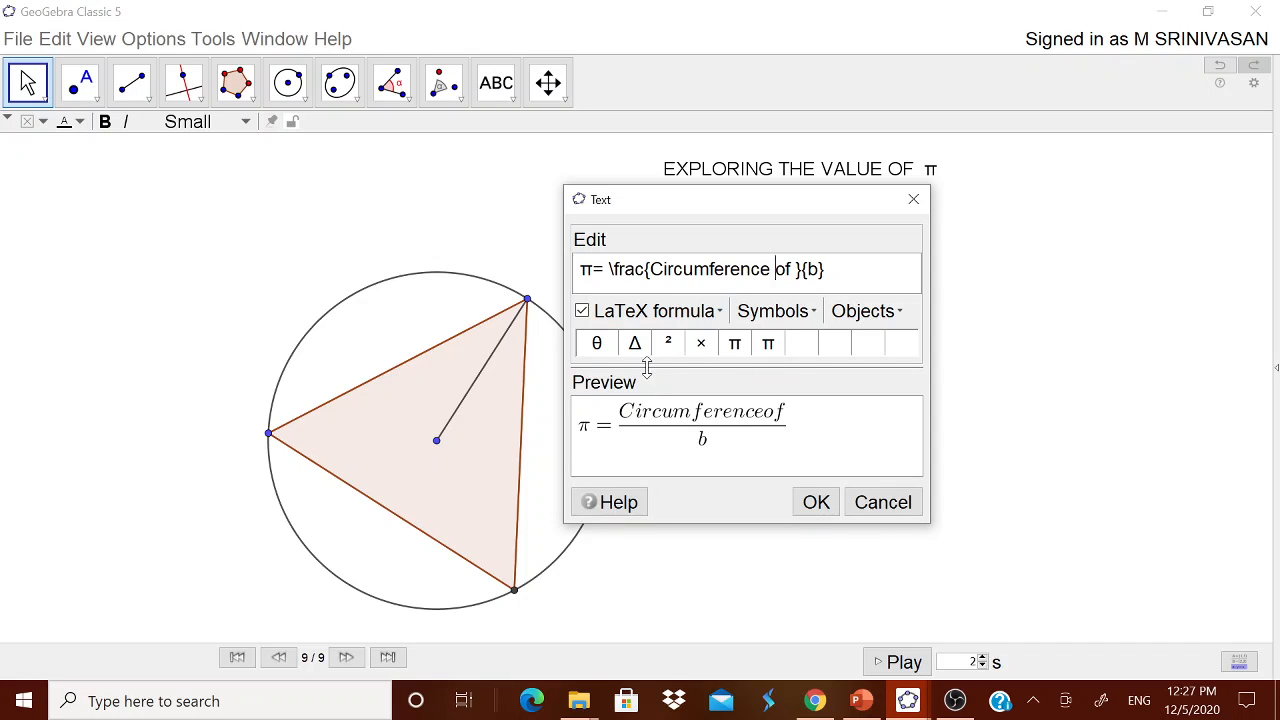
# Add spaces around 'of' and complete the numerator as 'Circumference of Polygon'.
pyautogui.click(665, 312)
pyautogui.click(640, 586)
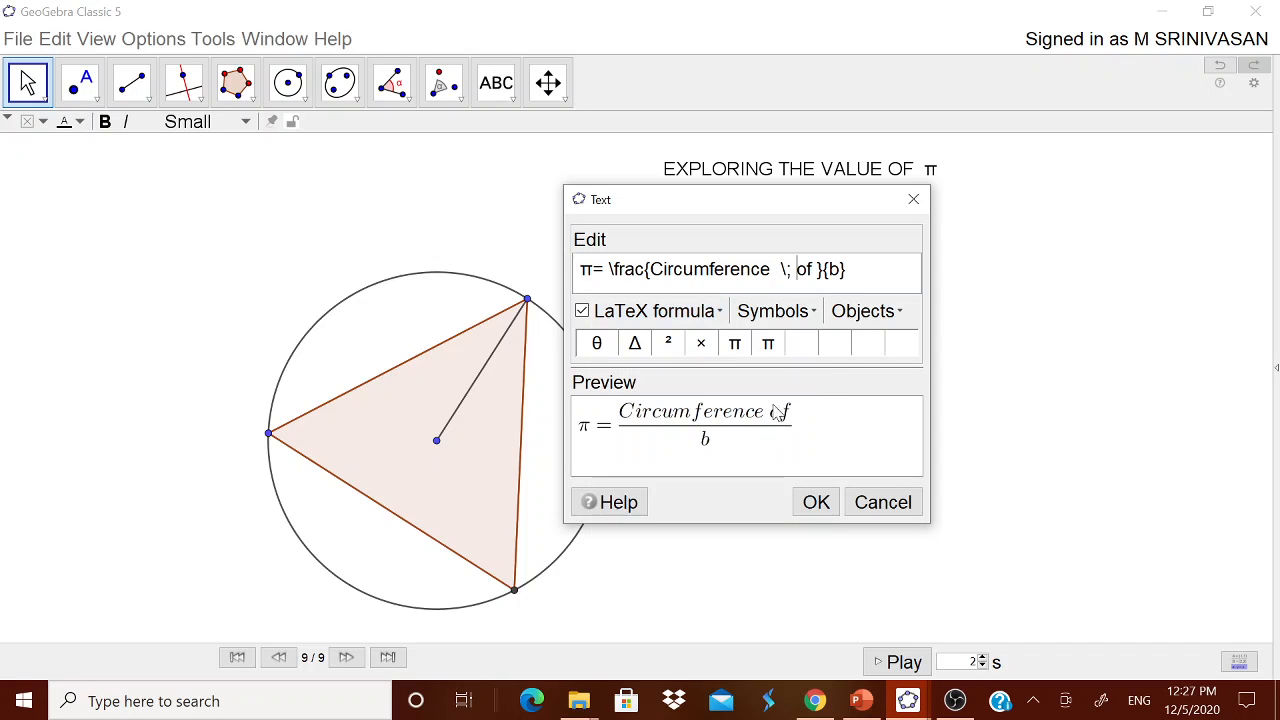
pyautogui.click(655, 311)
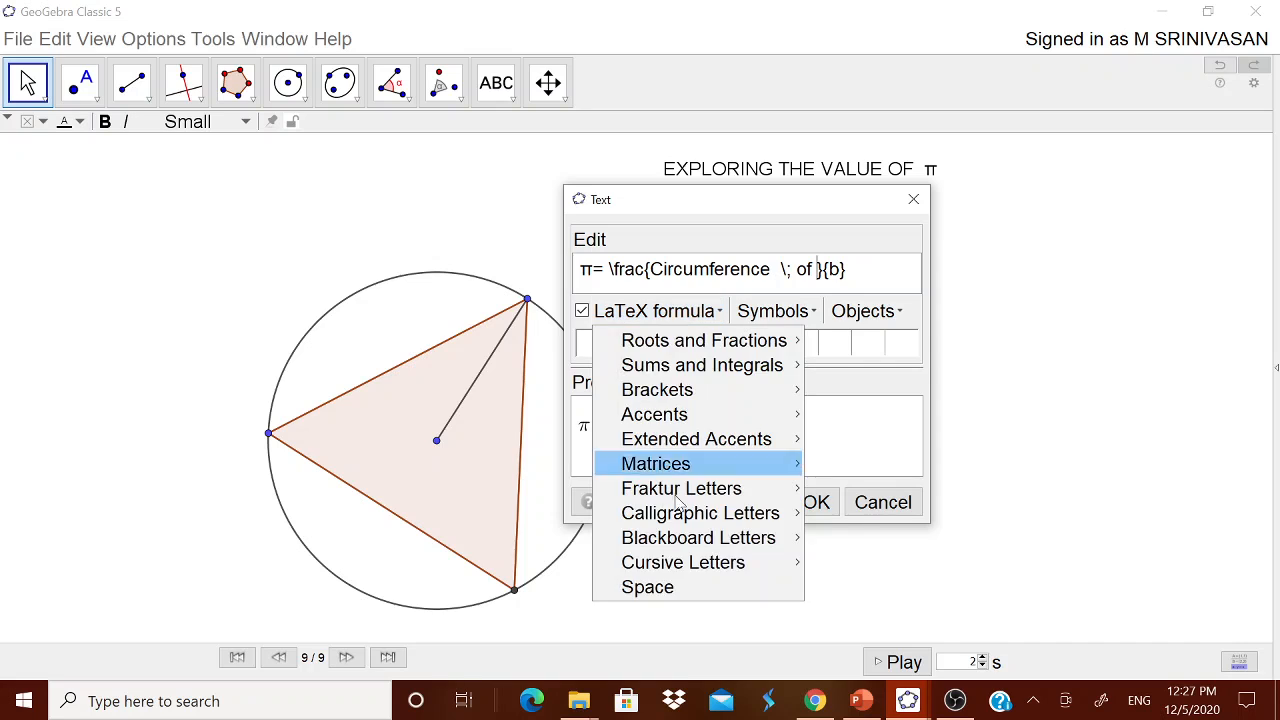
pyautogui.click(678, 589)
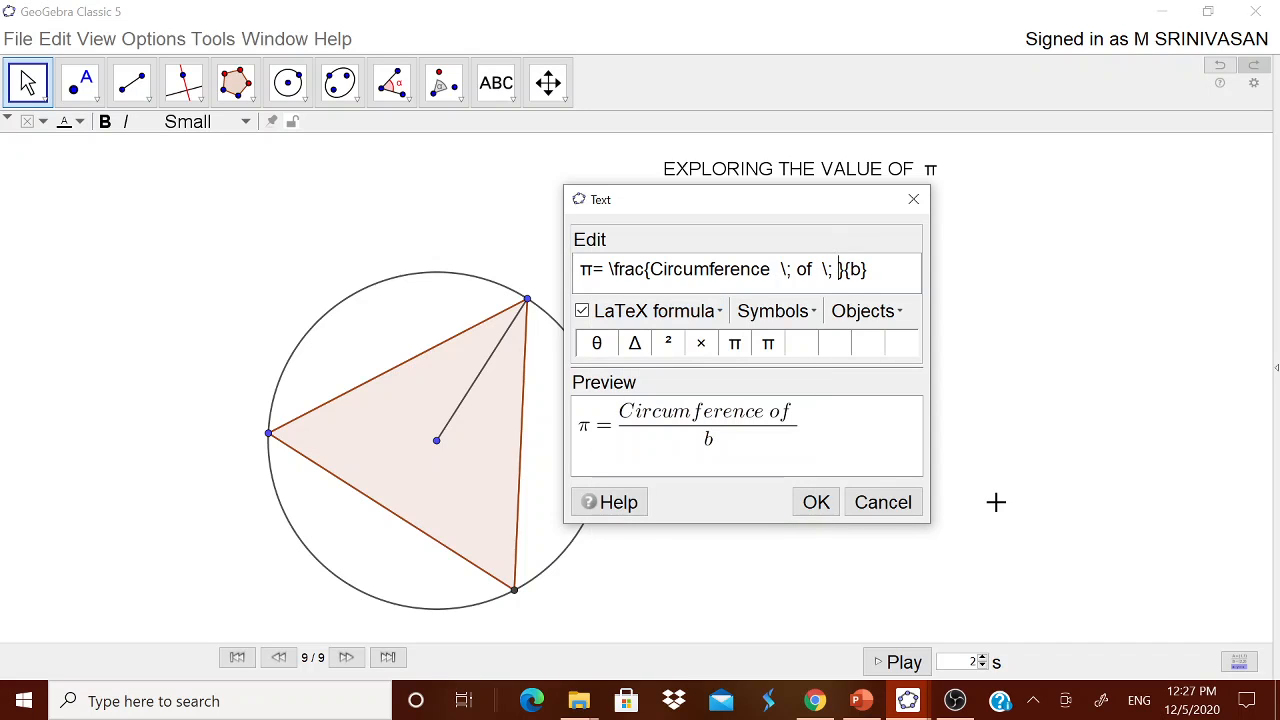
pyautogui.write('Polygon')
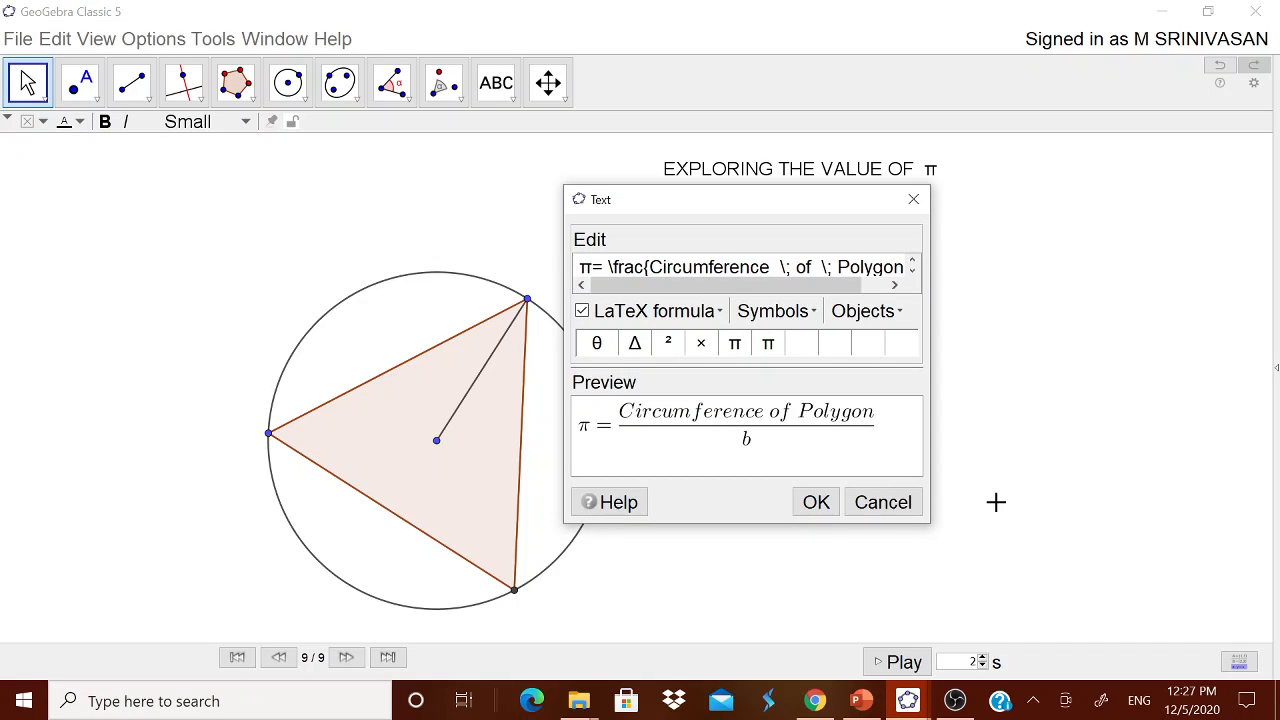
pyautogui.moveTo(828, 286); pyautogui.dragTo(888, 284)
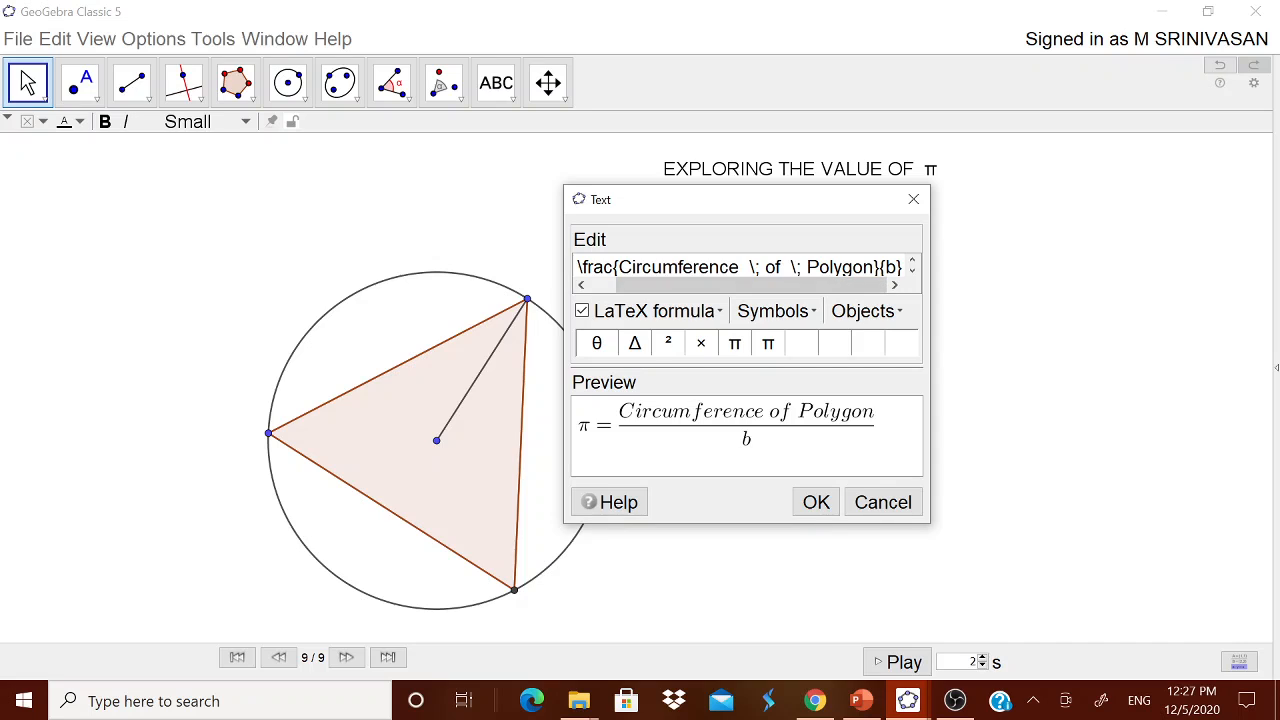
# Fill the denominator with 2 × Radius, confirm, and move the formula below the first one.
pyautogui.write('2')
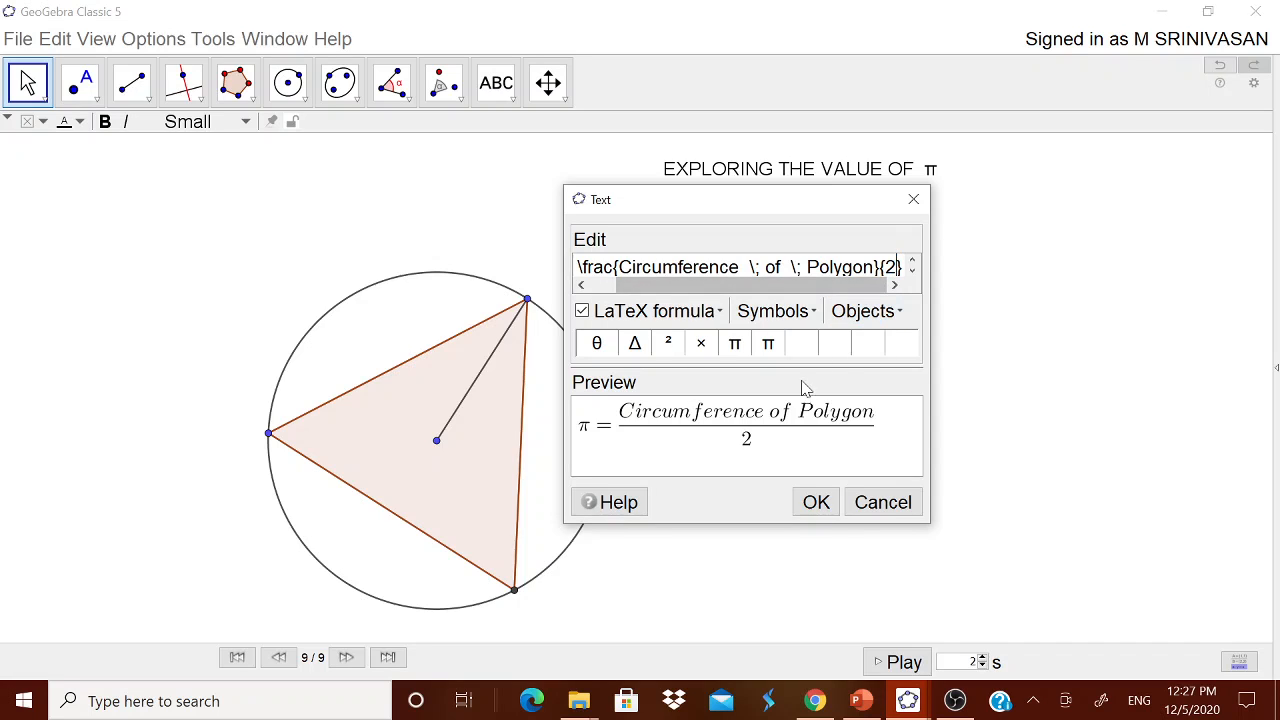
pyautogui.click(772, 311)
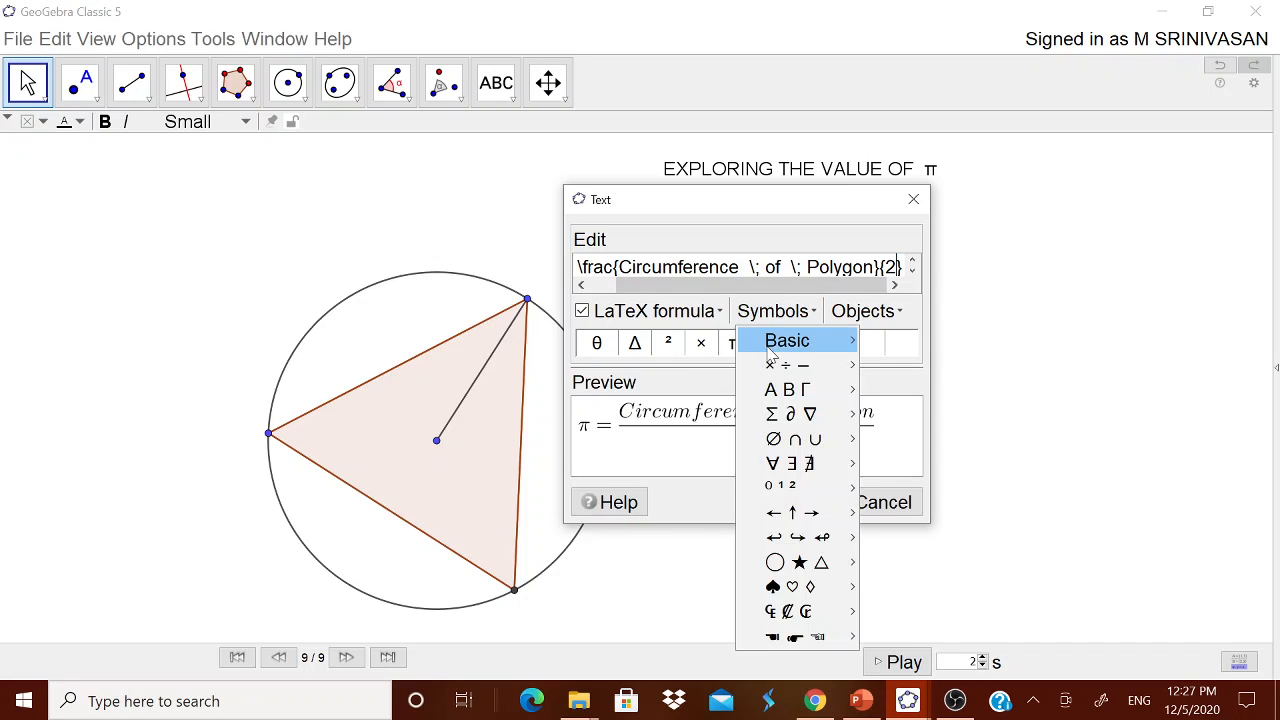
pyautogui.moveTo(776, 366)
pyautogui.click(867, 367)
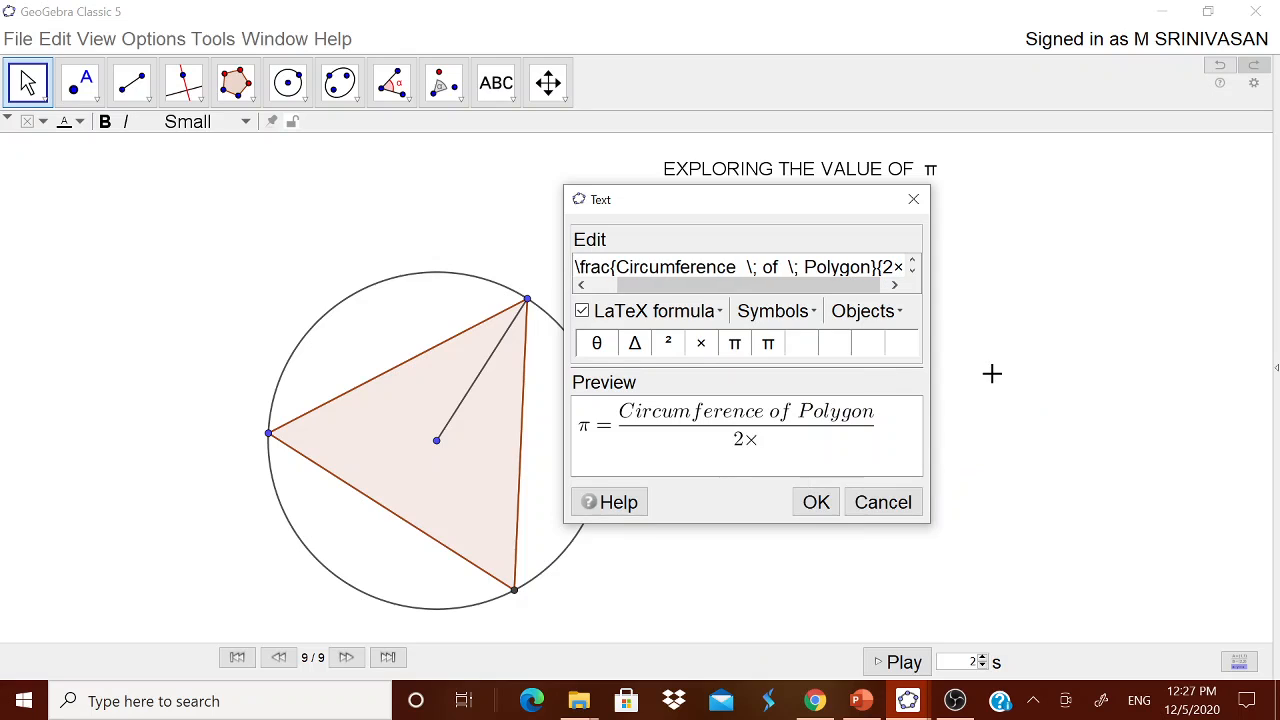
pyautogui.write('RAdiu')
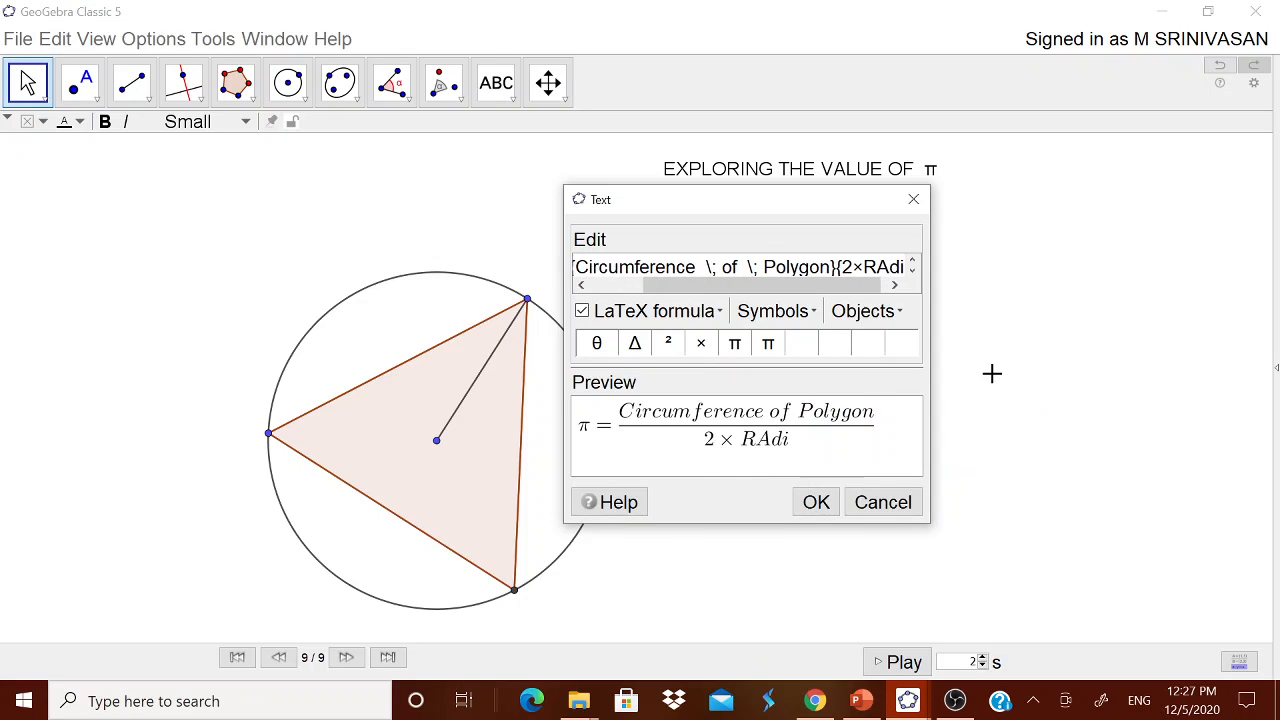
pyautogui.press('BackSpace')
pyautogui.press('BackSpace')
pyautogui.press('BackSpace')
pyautogui.press('BackSpace')
pyautogui.write('D')
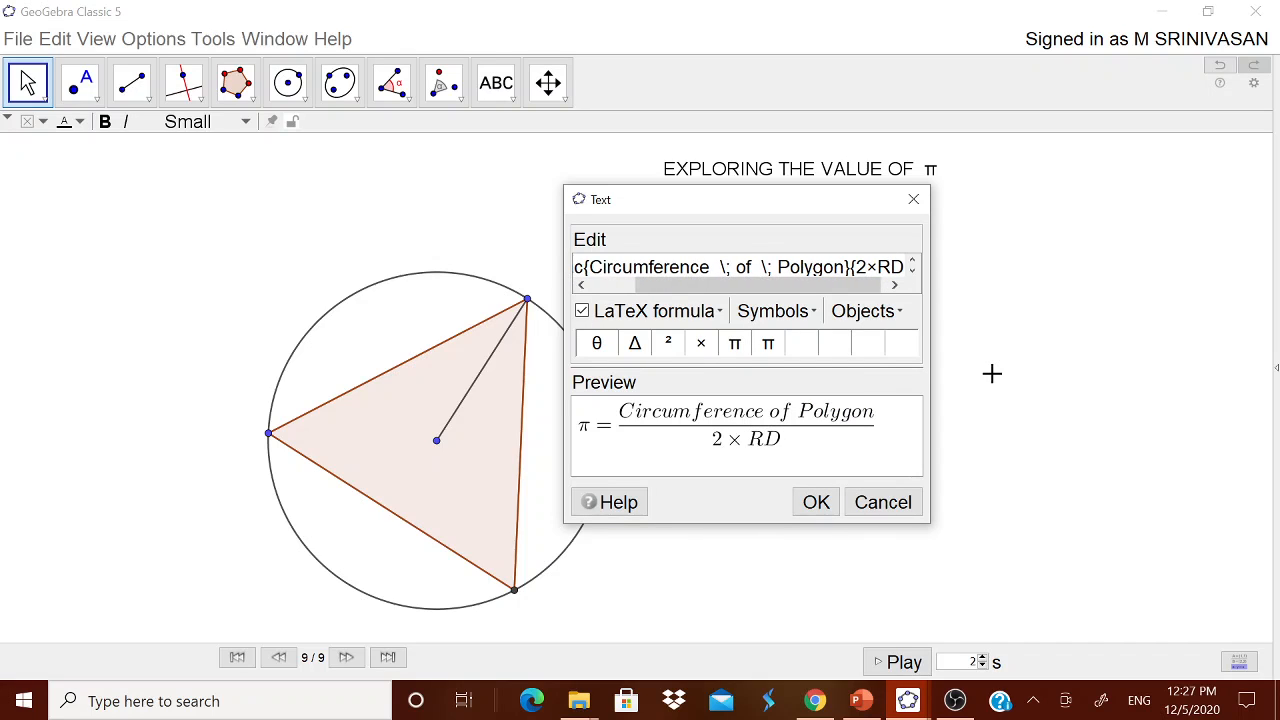
pyautogui.press('BackSpace')
pyautogui.write('adius')
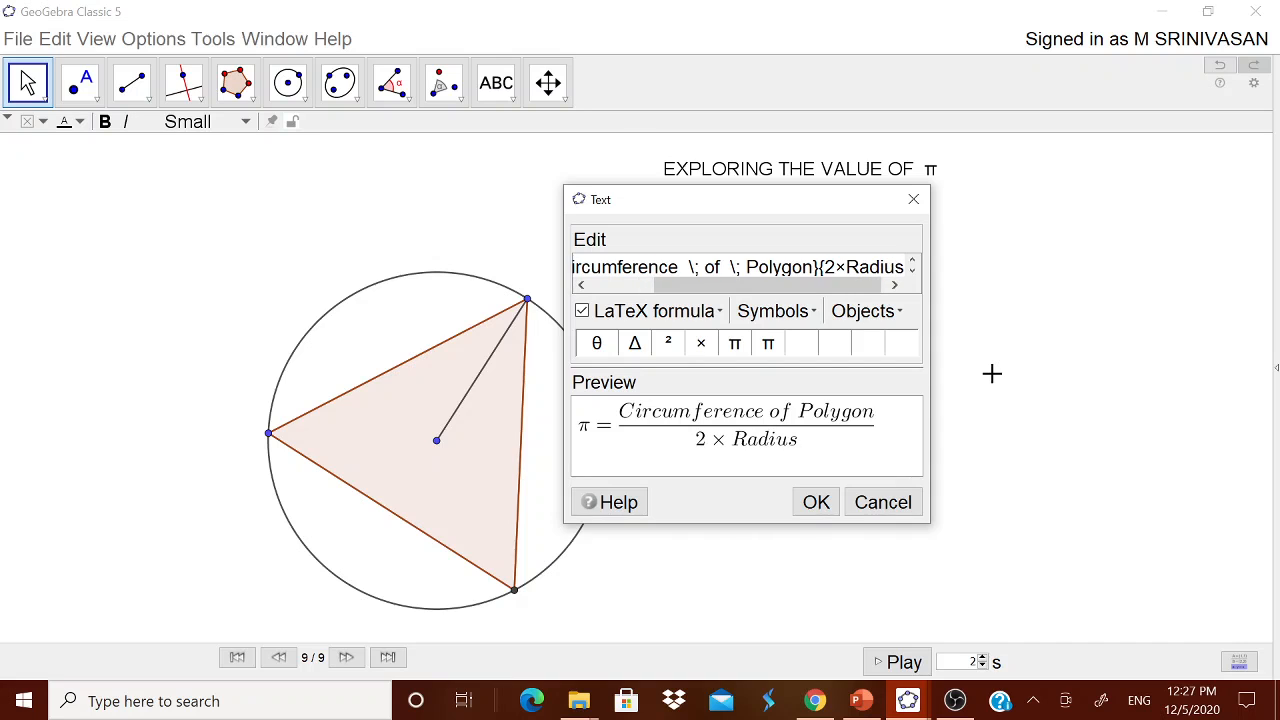
pyautogui.click(815, 502)
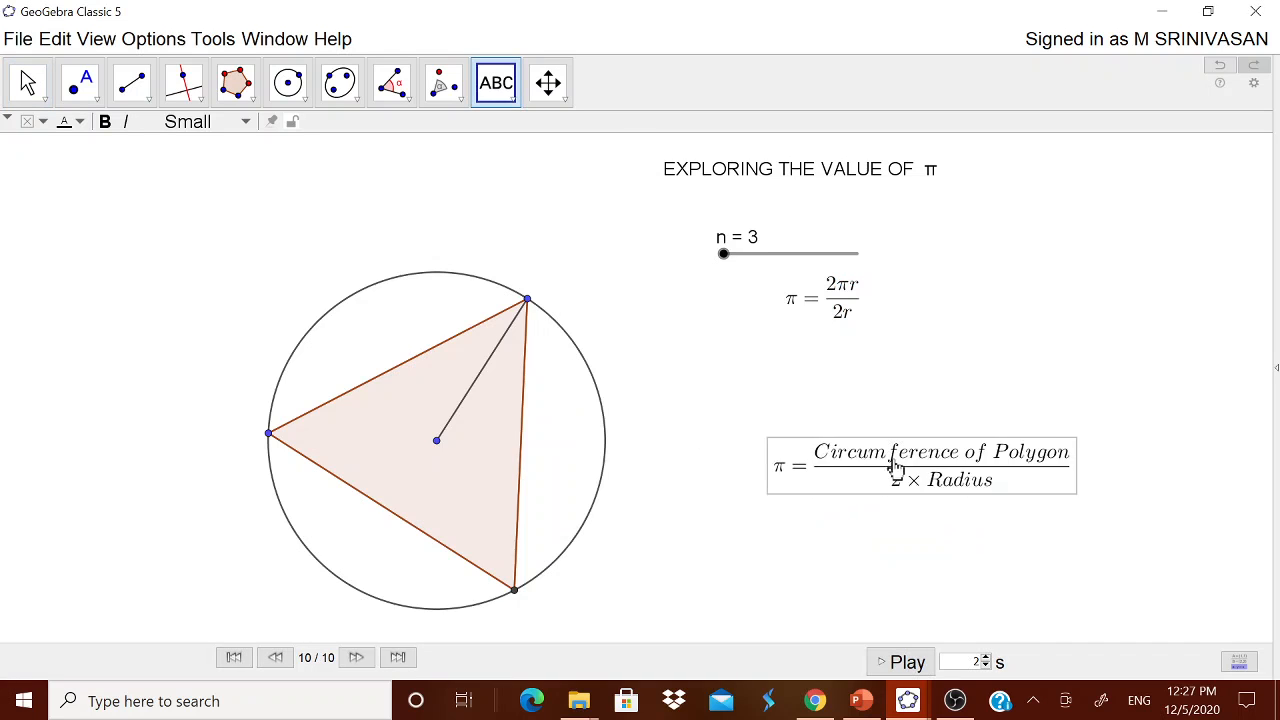
pyautogui.moveTo(894, 466); pyautogui.dragTo(820, 362)
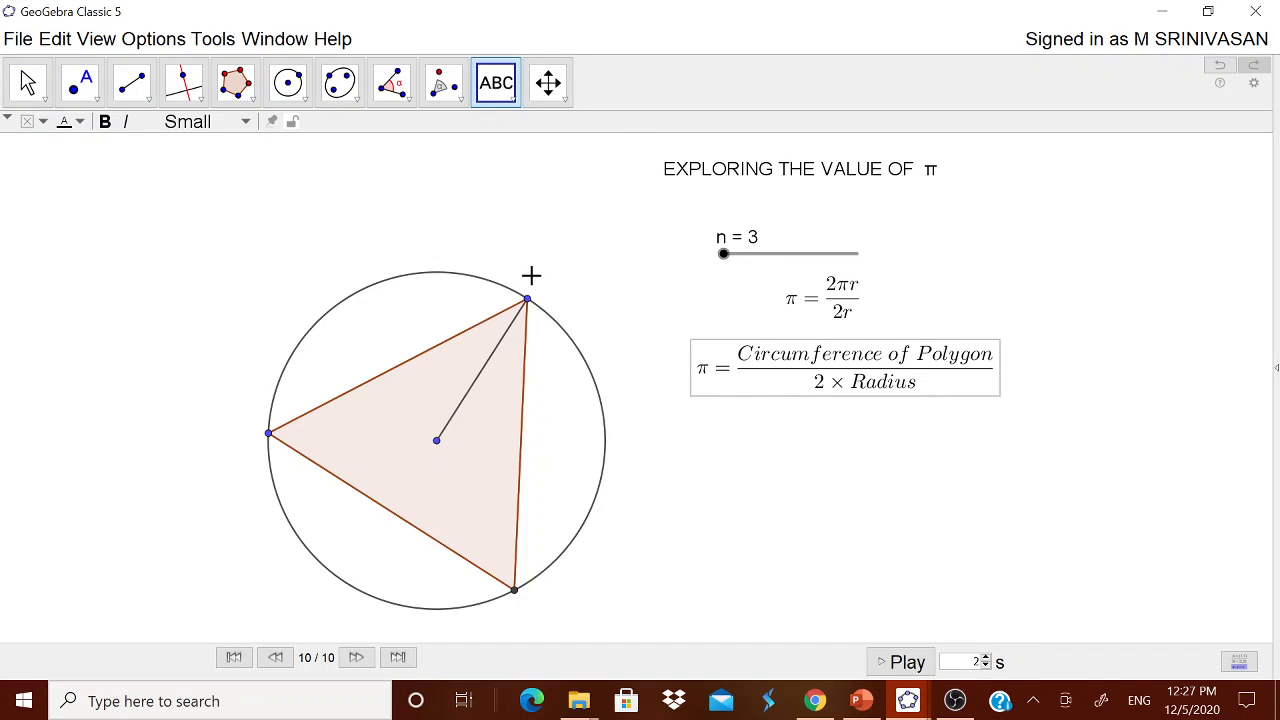
# Slide n to 77, label the triangle's perimeter 26.26293966790465, and switch to the Algebra & Graphics layout.
pyautogui.click(27, 82)
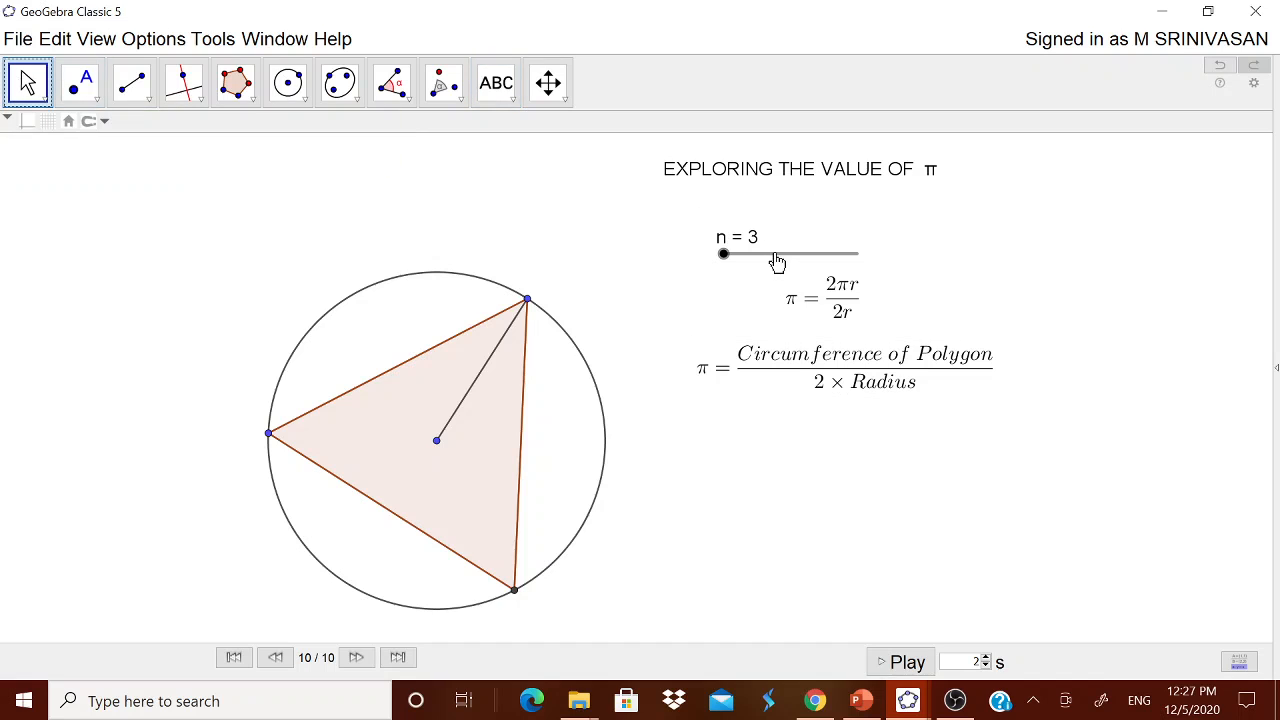
pyautogui.moveTo(722, 258)
pyautogui.mouseDown()
pyautogui.moveTo(886, 251)
pyautogui.moveTo(720, 277)
pyautogui.mouseUp()
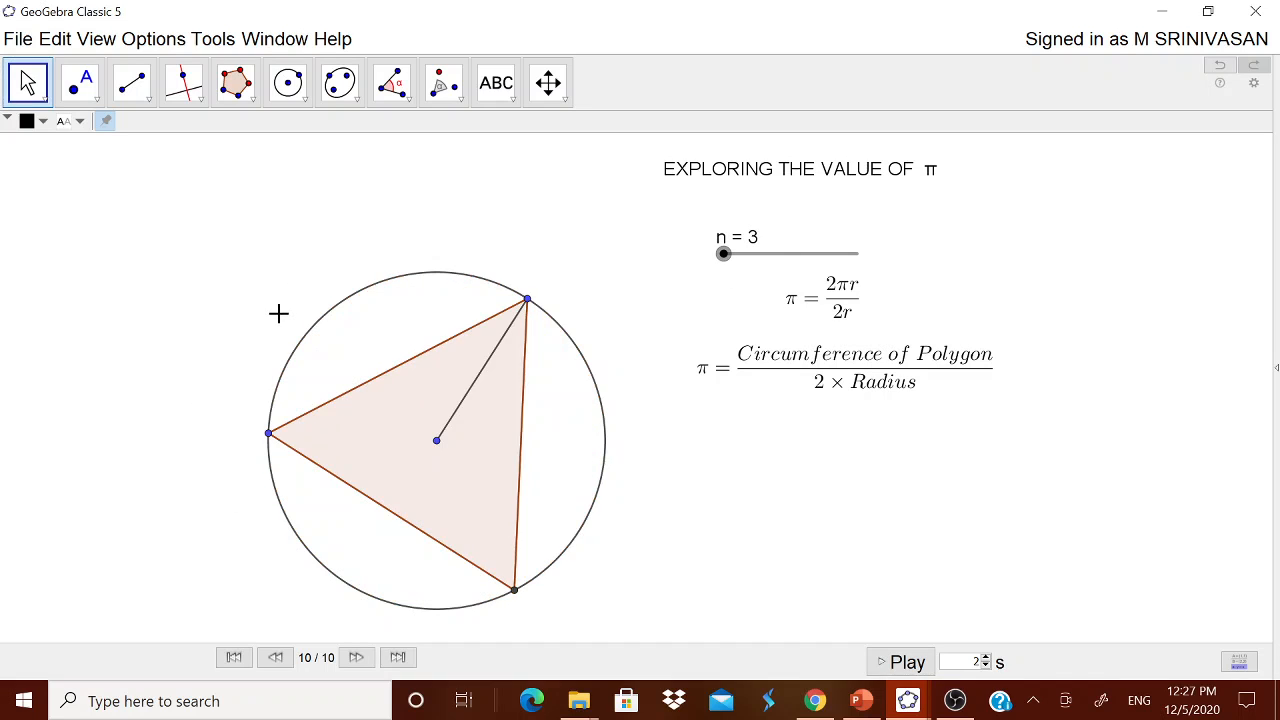
pyautogui.click(392, 84)
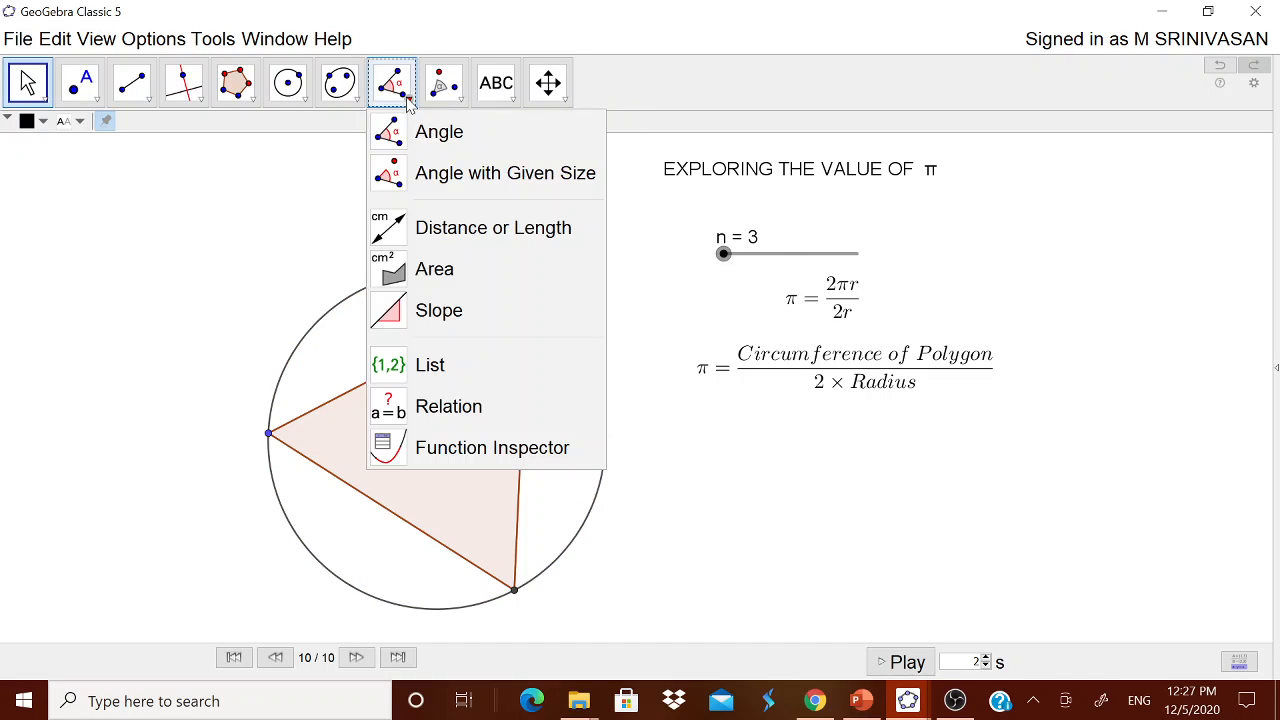
pyautogui.click(446, 238)
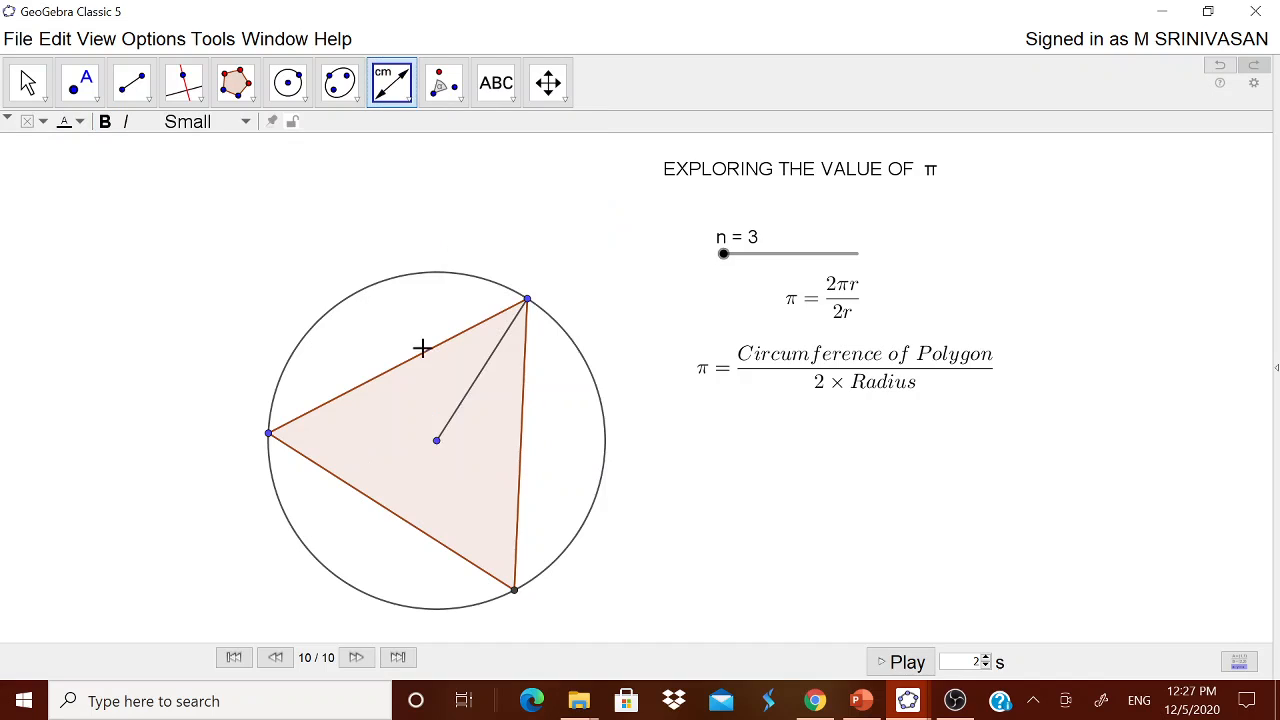
pyautogui.click(423, 412)
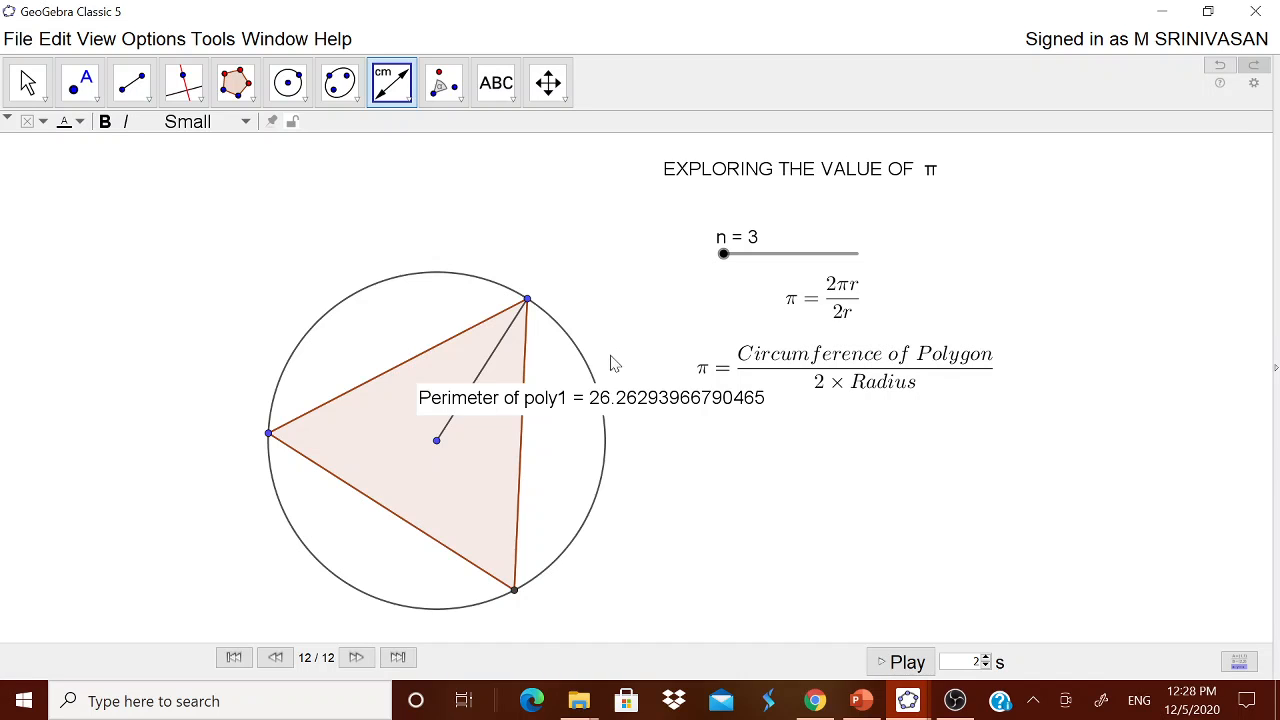
pyautogui.hotkey('ctrl', 'shift', '1')
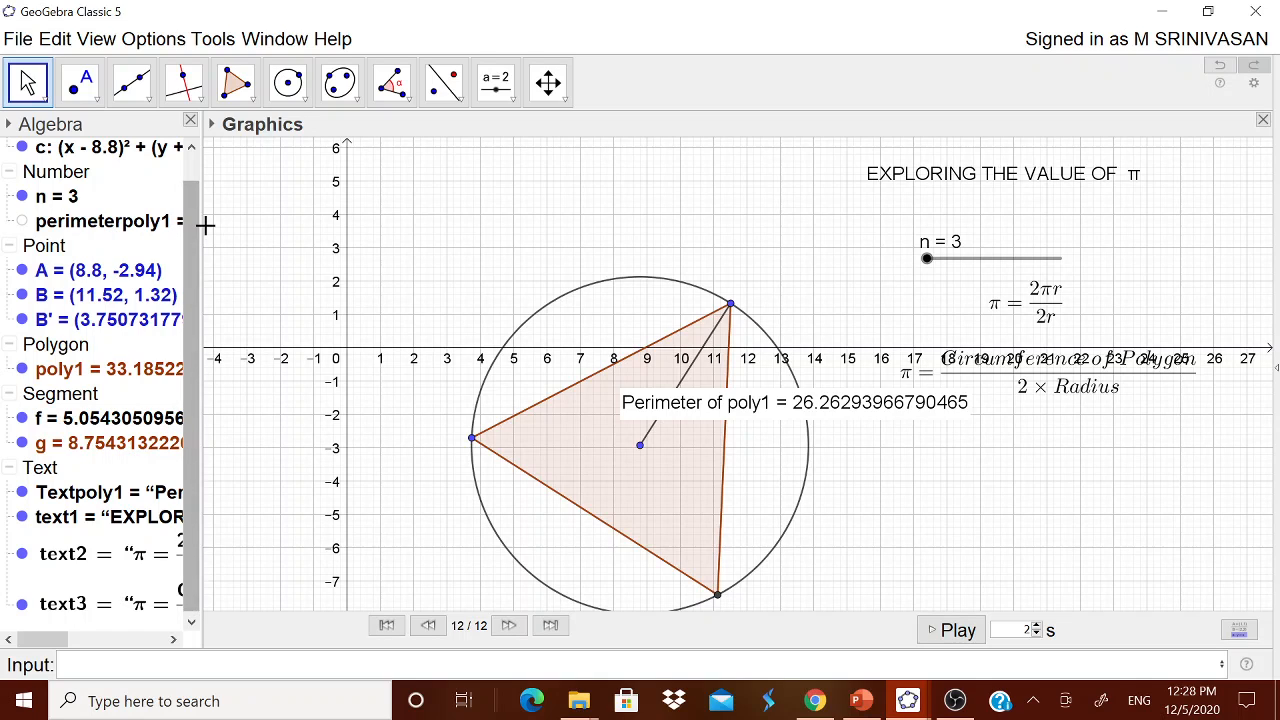
# Widen the Algebra view and define o = perimeterpoly1/(2*f), about 2.598, then test slider n.
pyautogui.moveTo(200, 227); pyautogui.dragTo(250, 228)
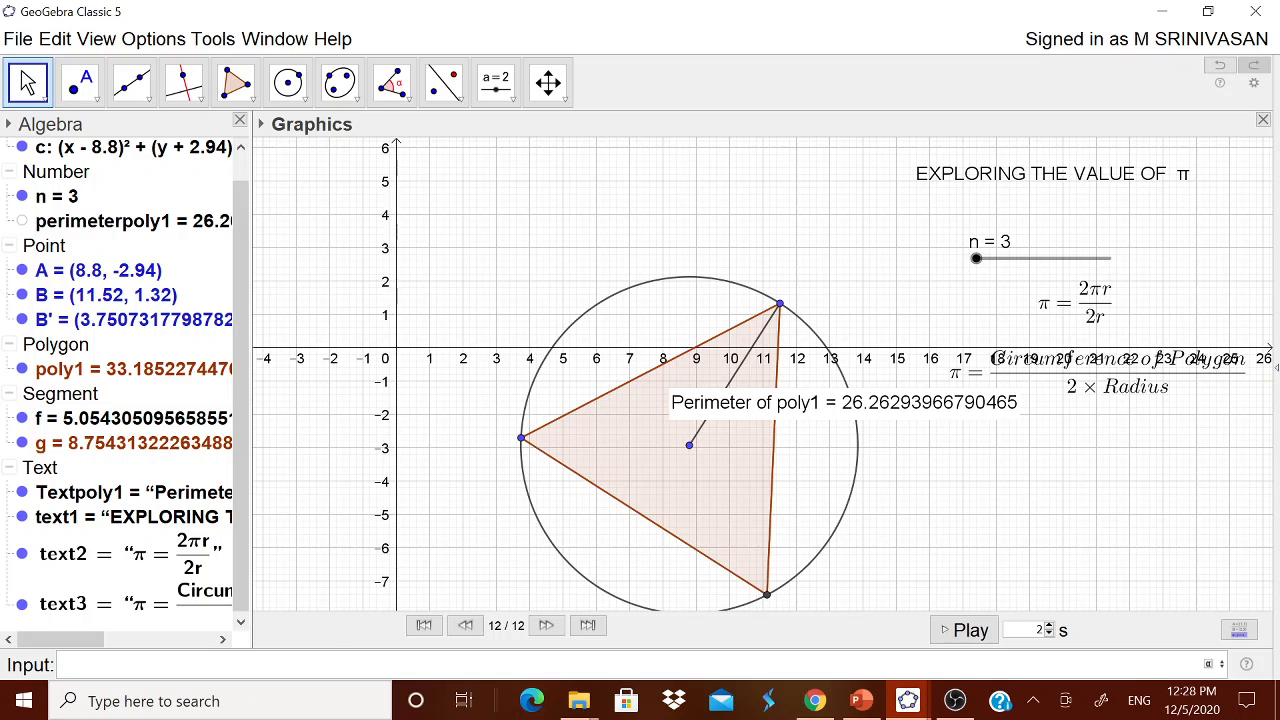
pyautogui.write('rim')
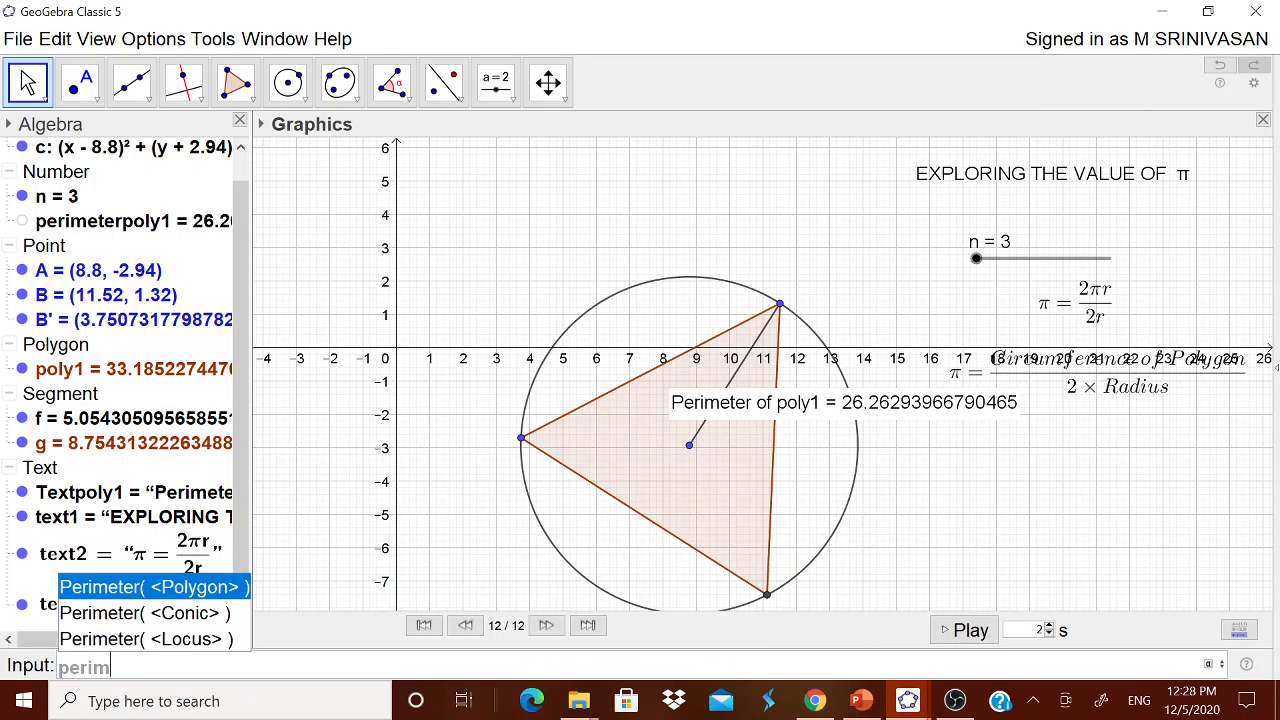
pyautogui.write('eterpol')
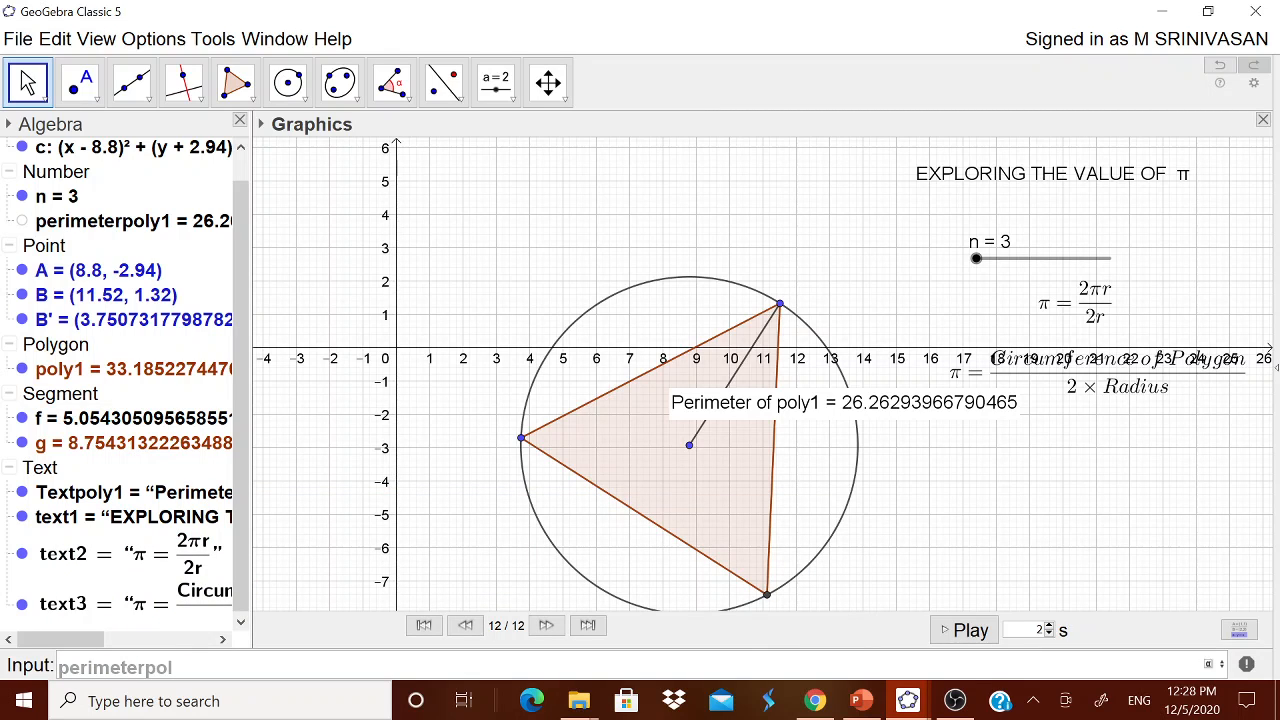
pyautogui.write('y1')
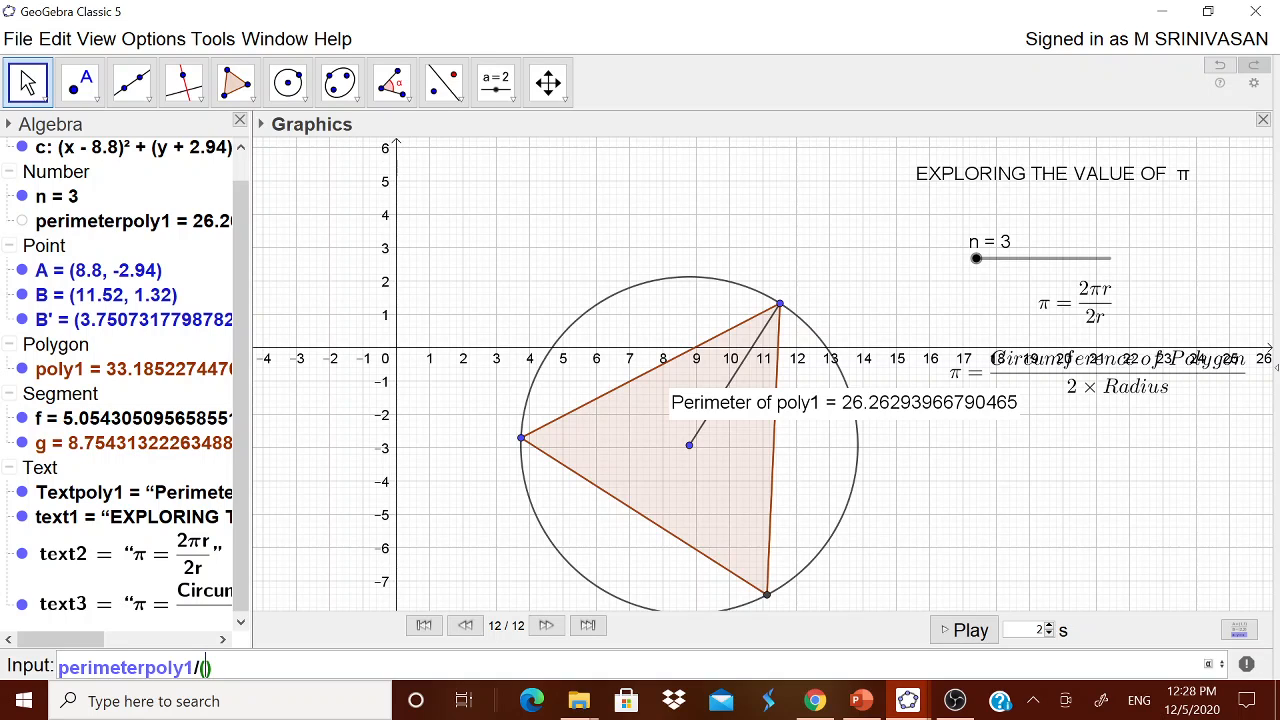
pyautogui.write('/(2*f')
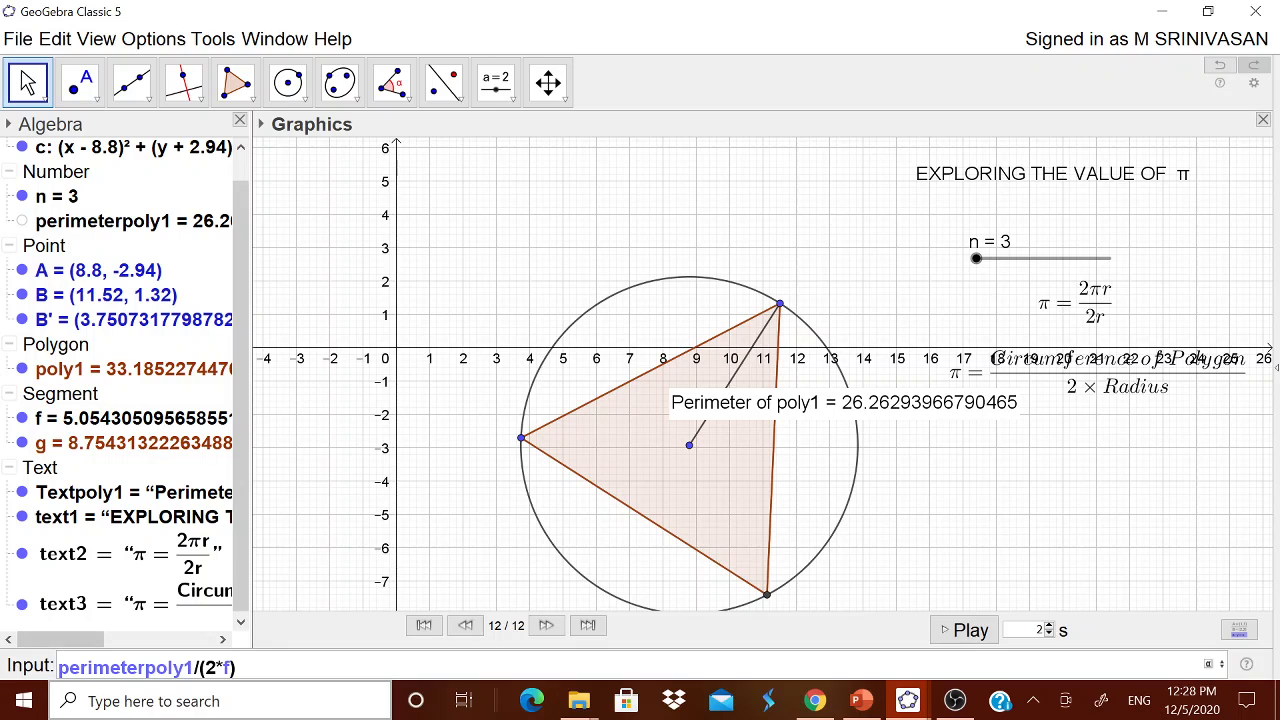
pyautogui.press('Return')
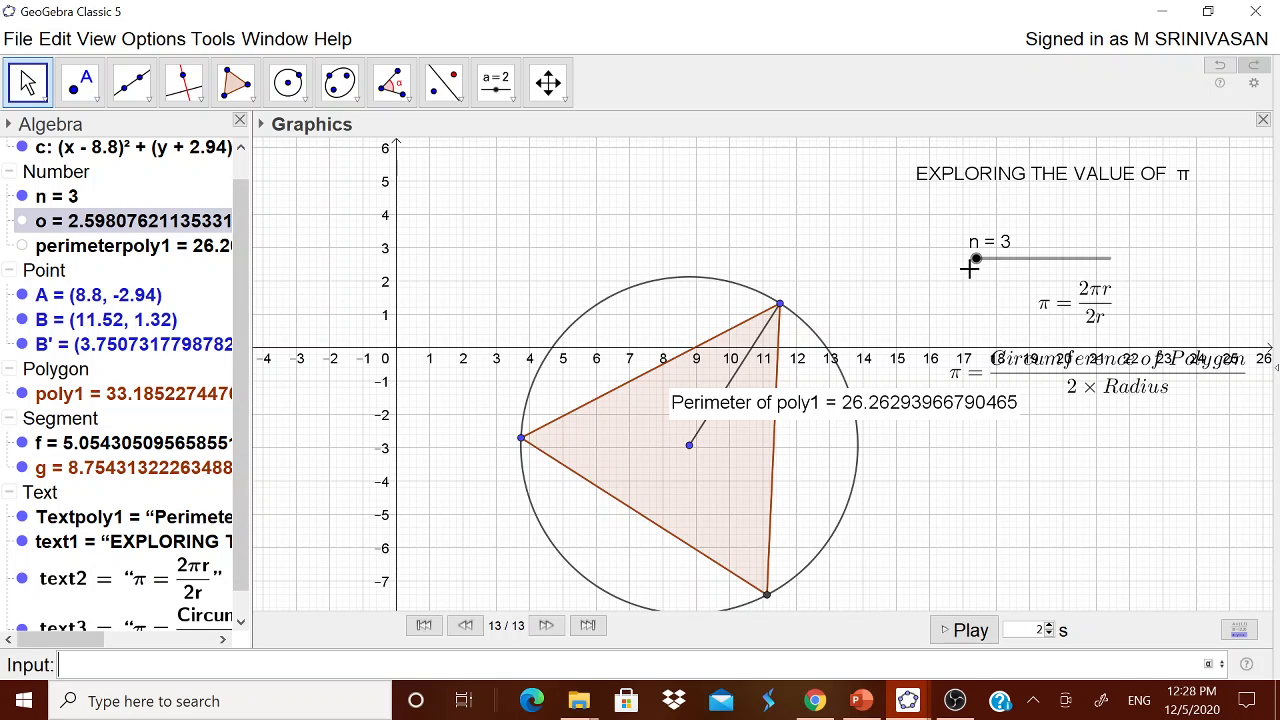
pyautogui.moveTo(975, 260)
pyautogui.mouseDown()
pyautogui.moveTo(1120, 263)
pyautogui.moveTo(975, 262)
pyautogui.mouseUp()
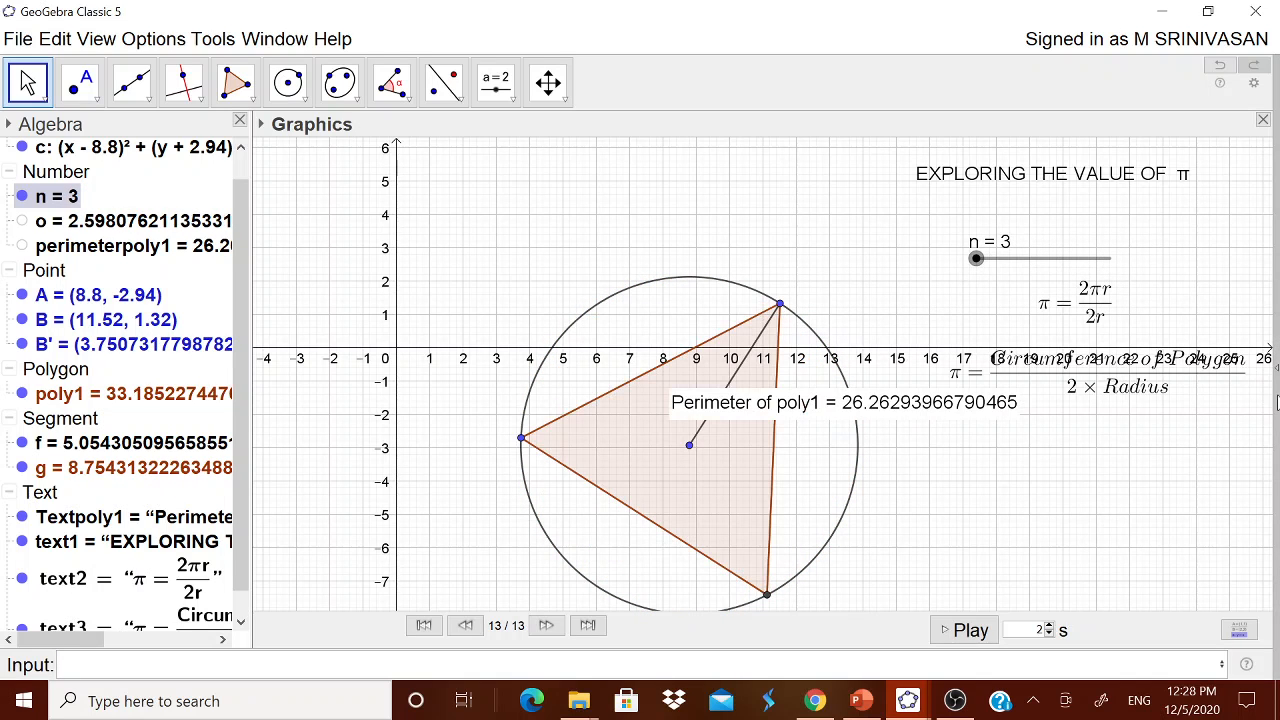
pyautogui.click(1277, 377)
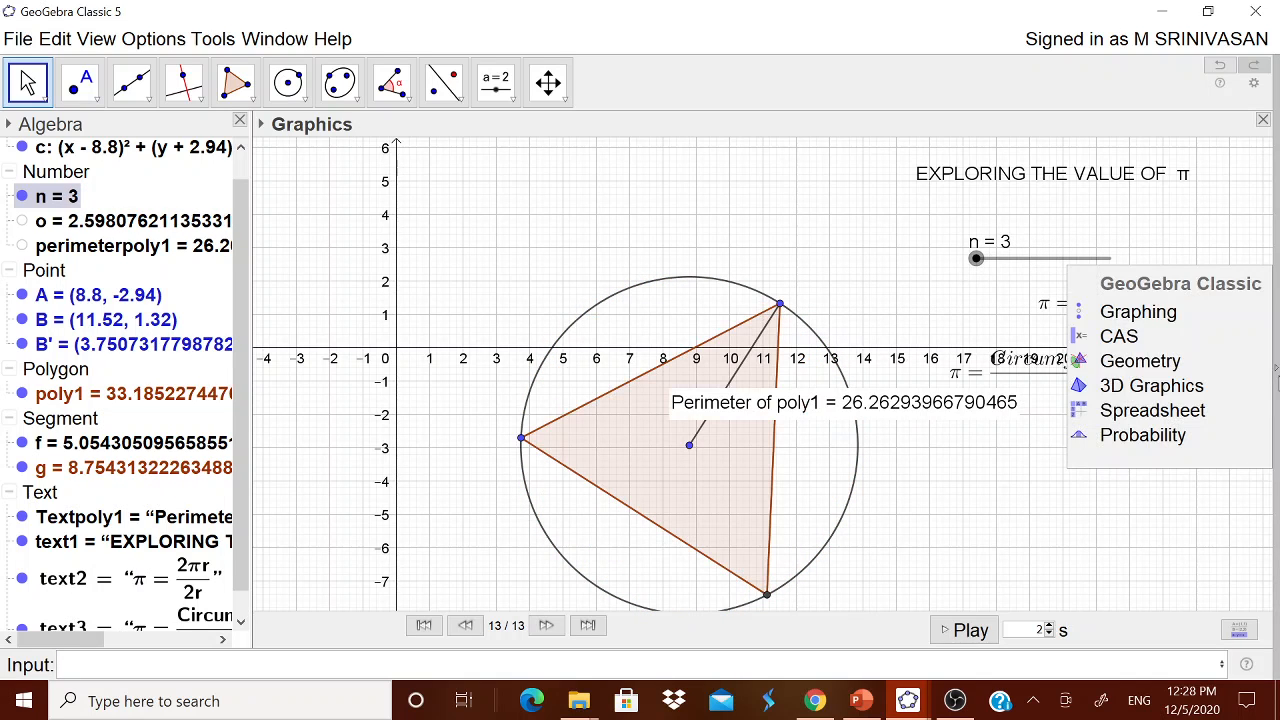
# Return to the geometry-only layout and place a new text object below the formulas.
pyautogui.click(1159, 359)
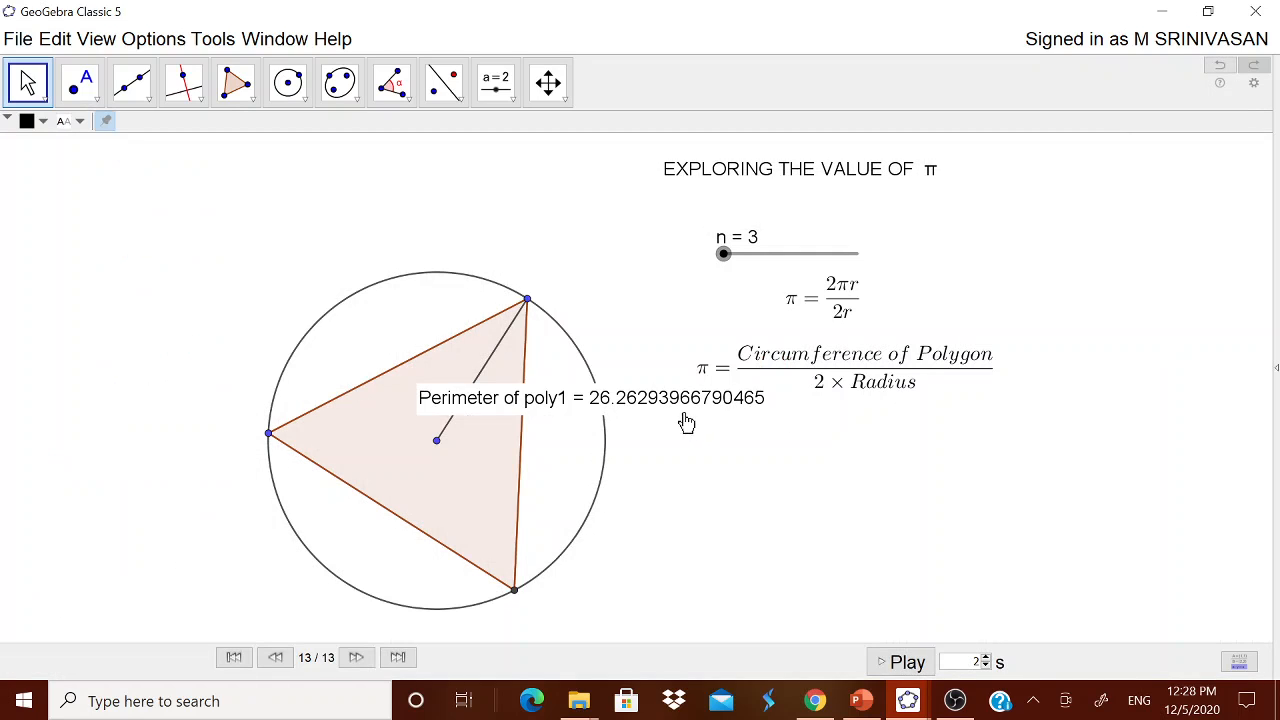
pyautogui.click(512, 99)
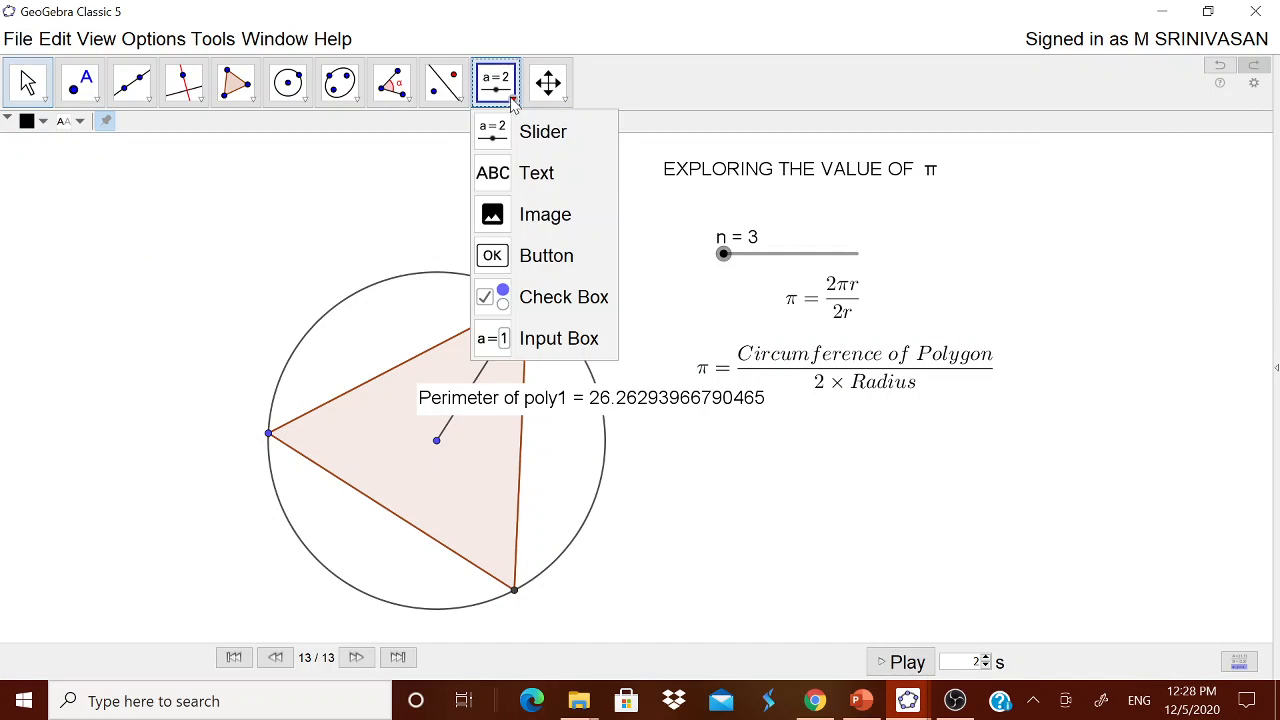
pyautogui.click(536, 172)
pyautogui.click(800, 523)
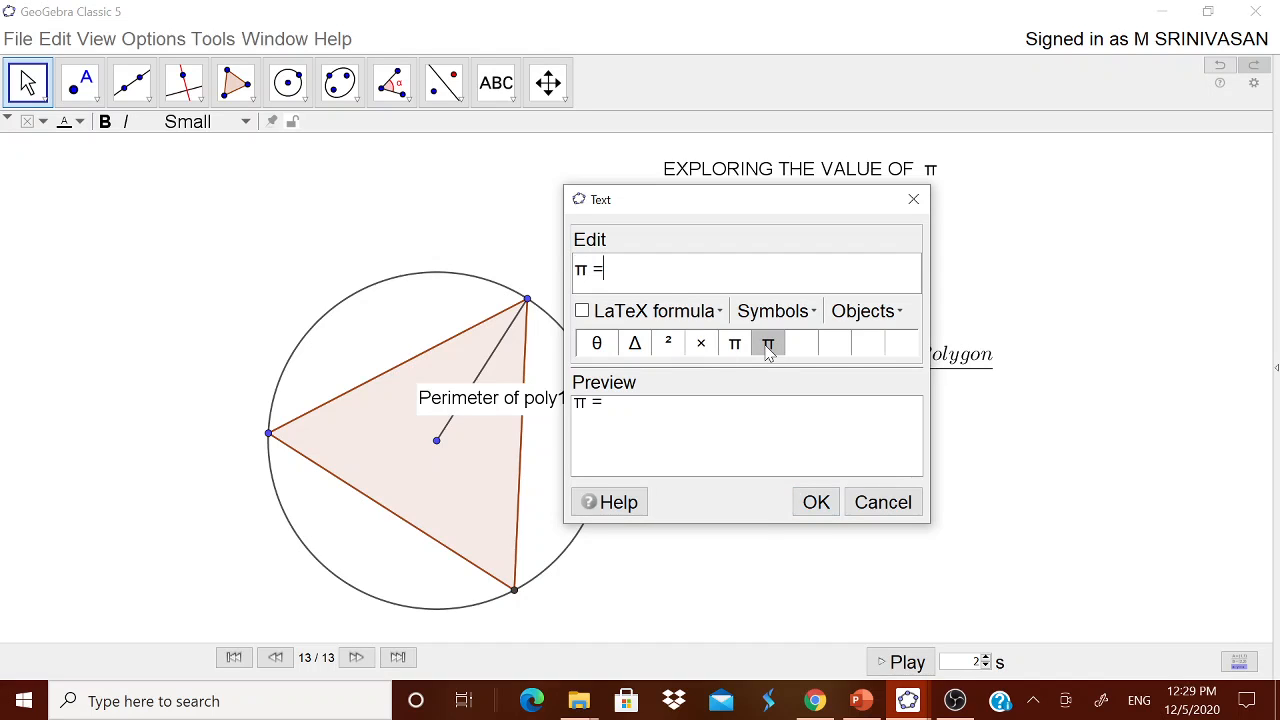
# Try inserting an object from the Objects list into the text, then remove the wrong placeholder.
pyautogui.click(865, 311)
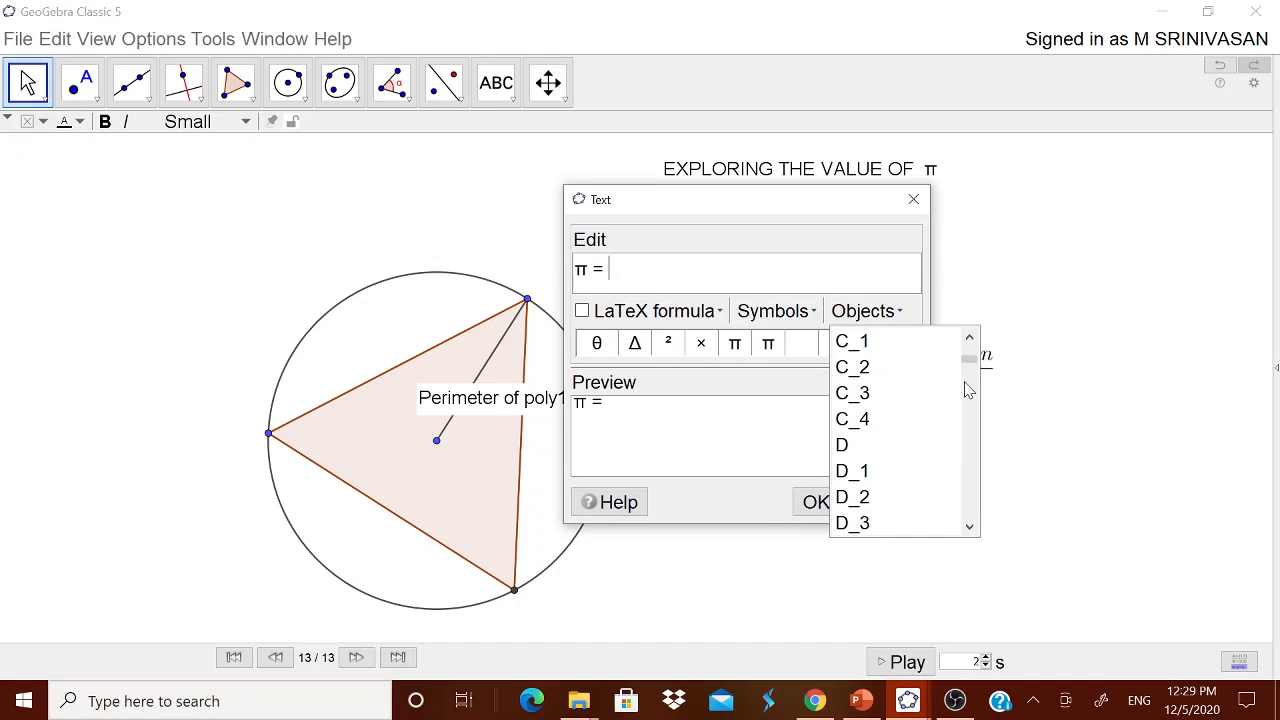
pyautogui.moveTo(970, 358)
pyautogui.mouseDown()
pyautogui.moveTo(966, 524)
pyautogui.moveTo(966, 340)
pyautogui.mouseUp()
pyautogui.scroll(-10, 950, 455)
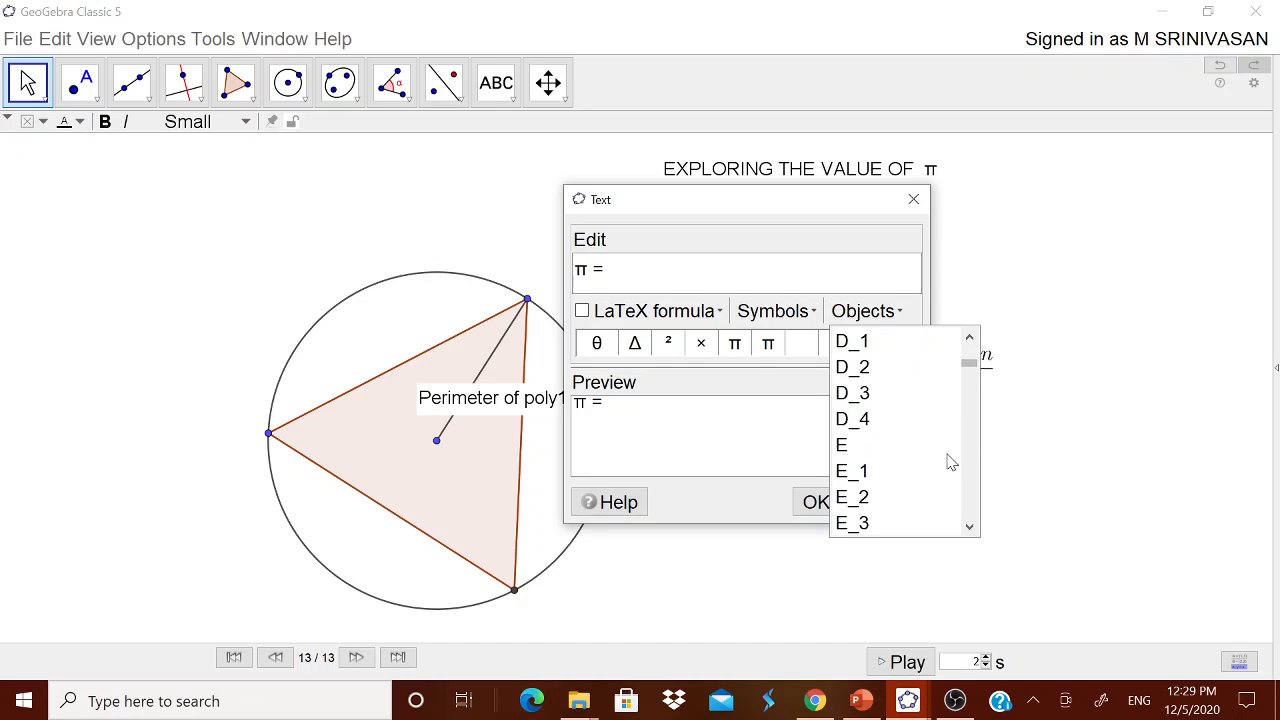
pyautogui.scroll(-10, 948, 460)
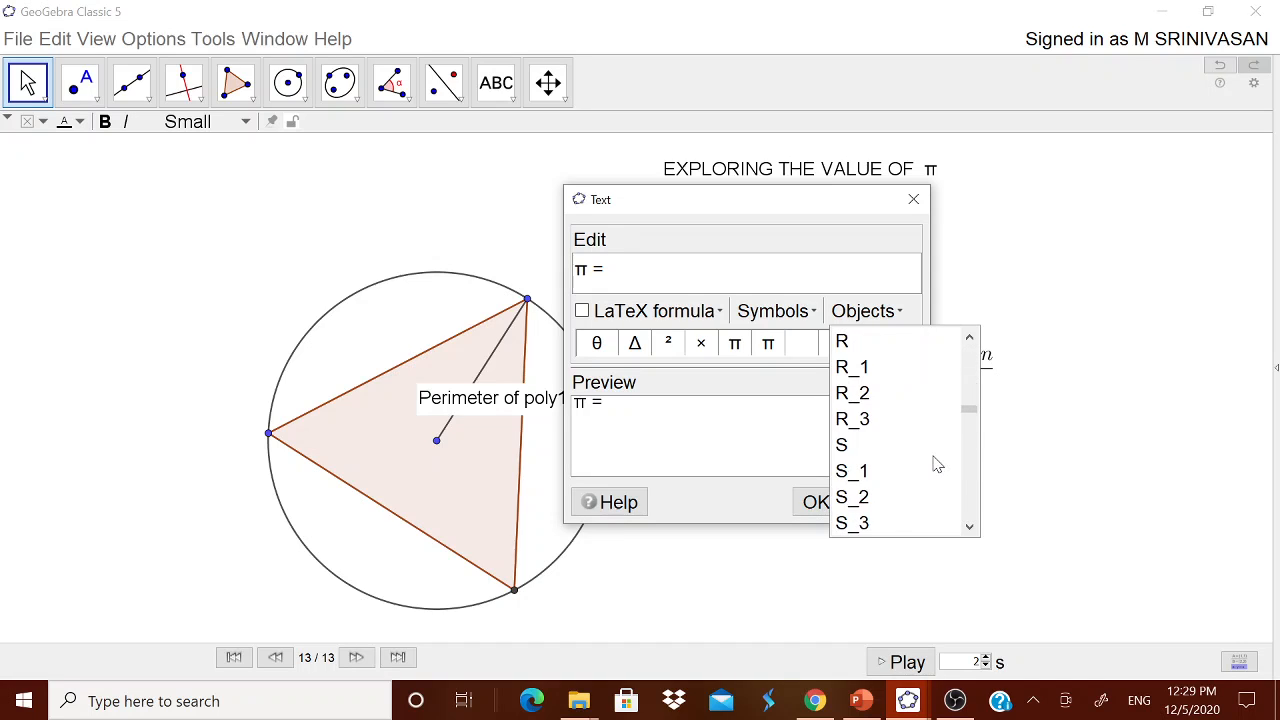
pyautogui.scroll(5, 934, 465)
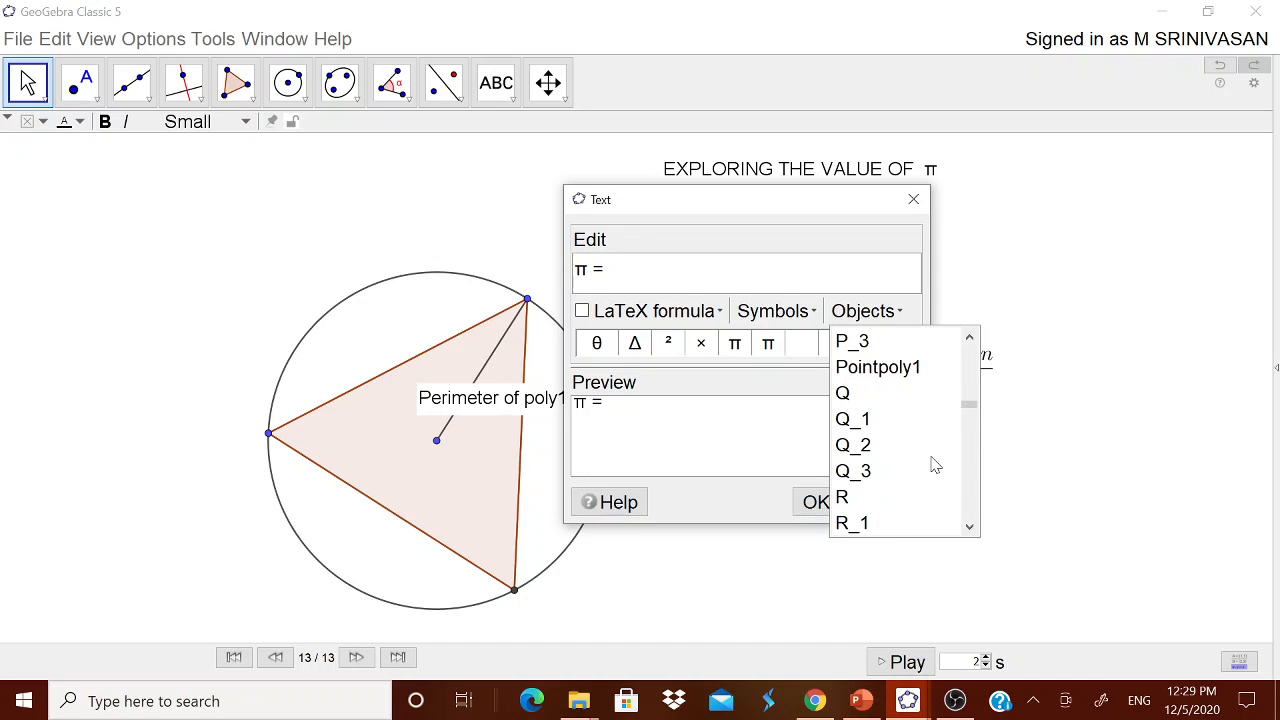
pyautogui.scroll(1, 934, 465)
pyautogui.scroll(1, 934, 465)
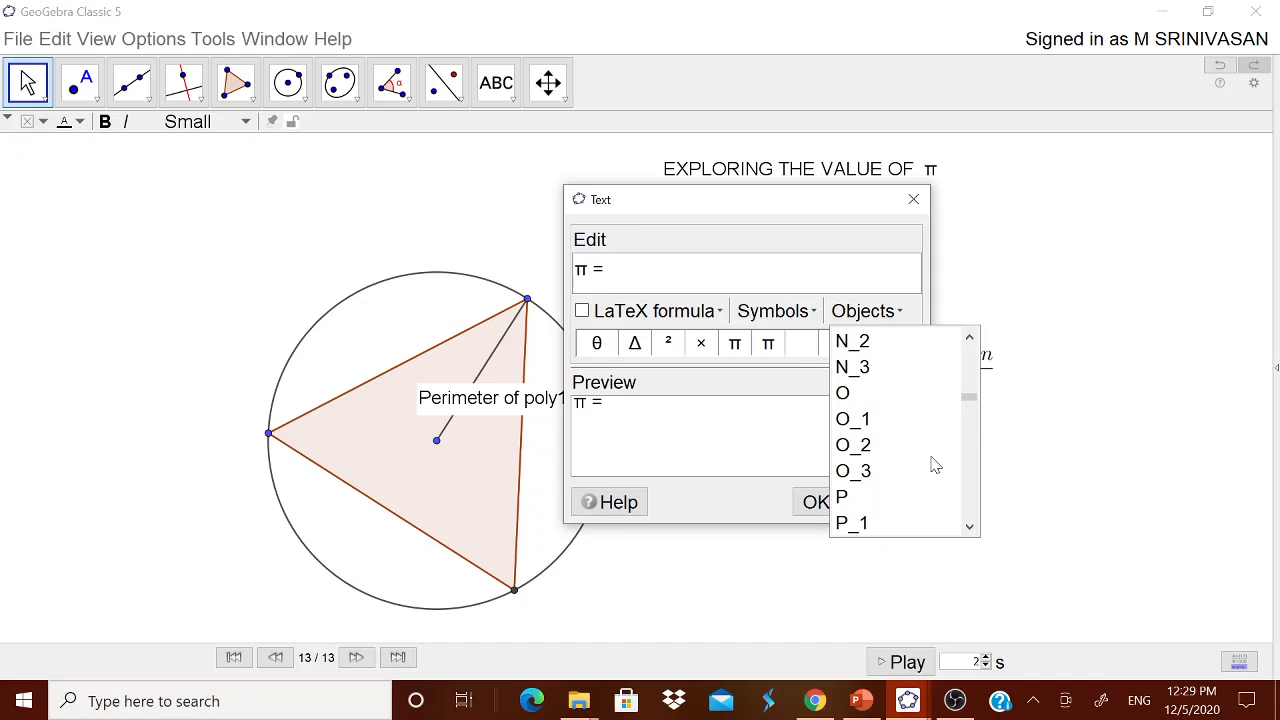
pyautogui.click(848, 393)
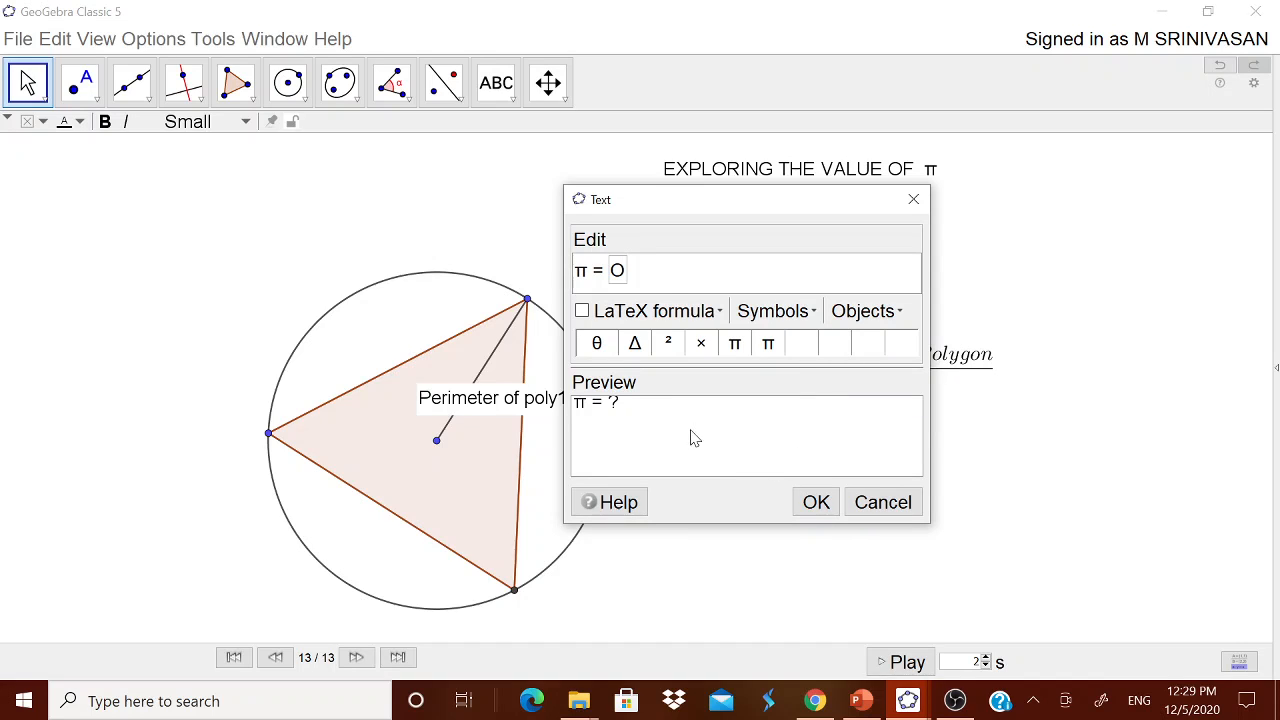
pyautogui.press('BackSpace')
# Insert object o after 'π = ' and confirm, showing π = 2.598076211353316 on the canvas.
pyautogui.click(907, 313)
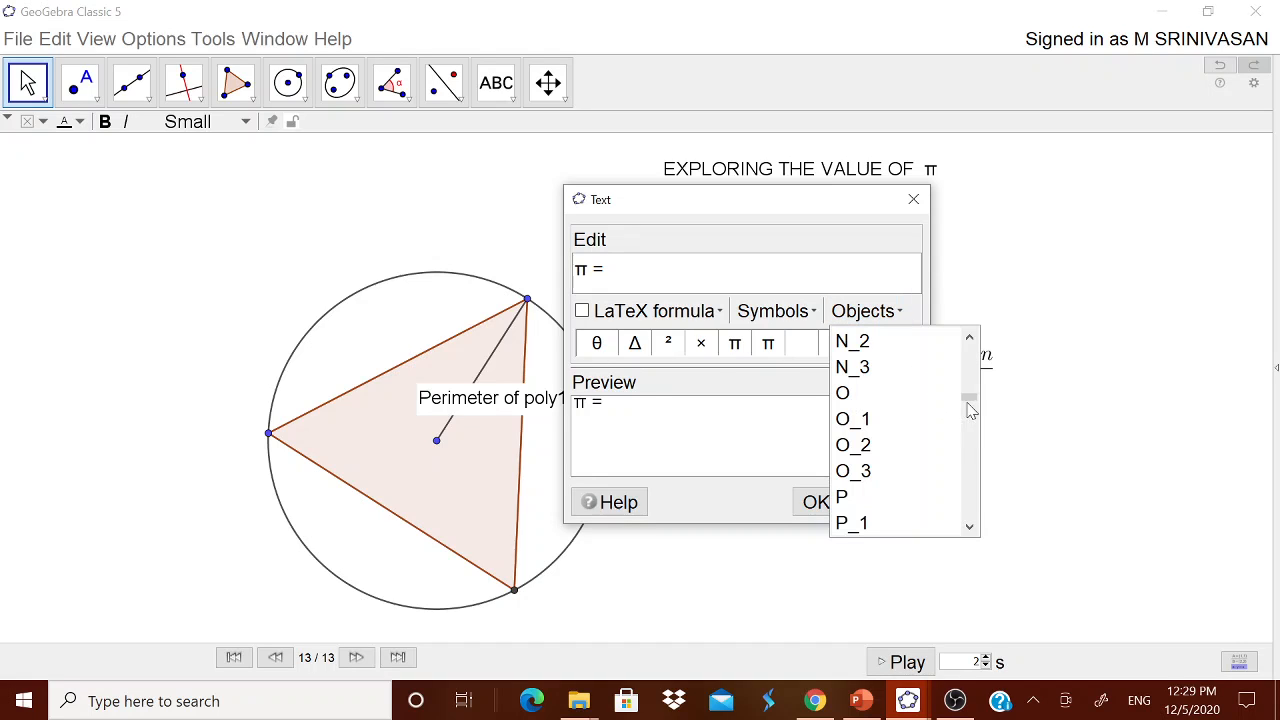
pyautogui.moveTo(970, 410); pyautogui.dragTo(966, 337)
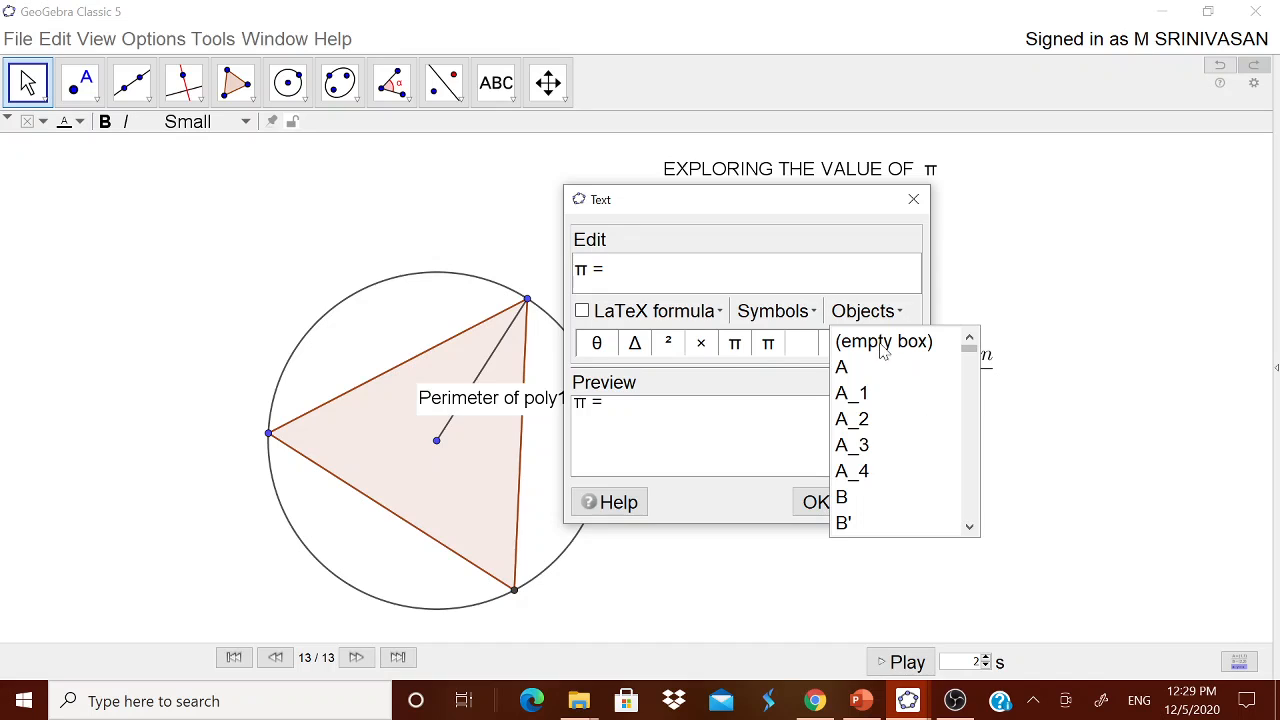
pyautogui.click(895, 312)
pyautogui.click(897, 312)
pyautogui.scroll(-3, 922, 432)
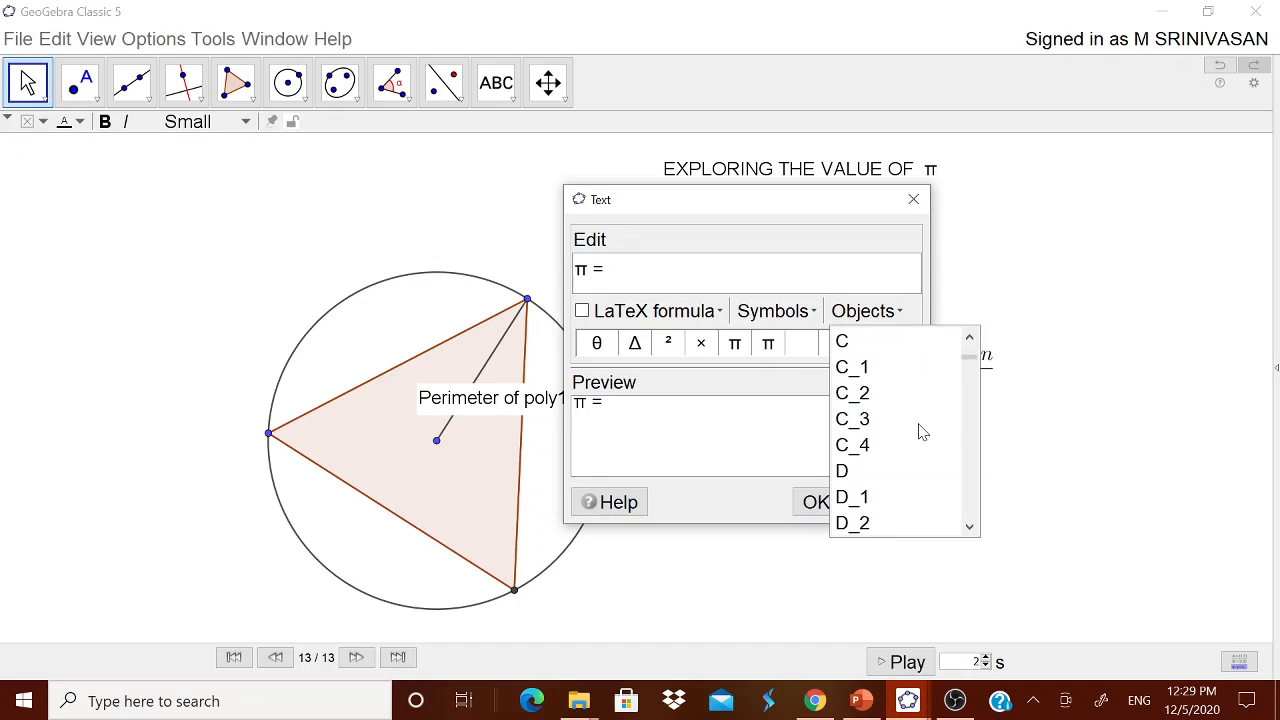
pyautogui.scroll(-15, 920, 433)
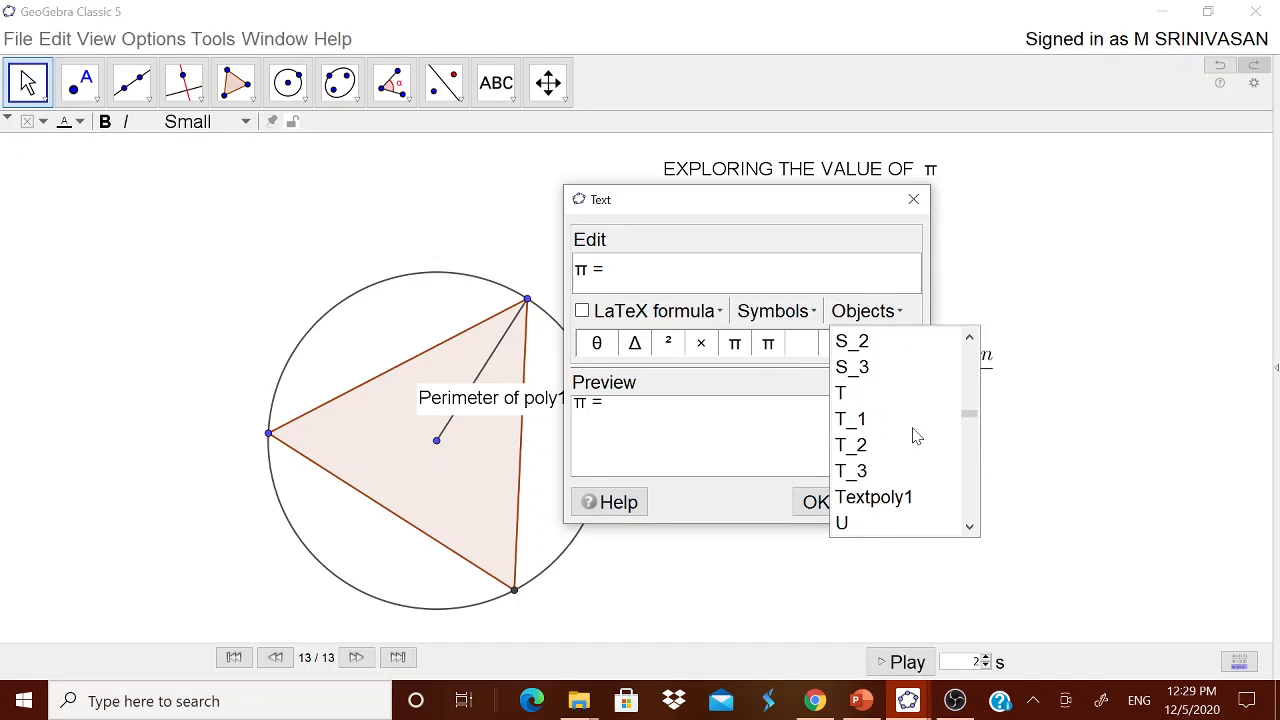
pyautogui.scroll(-12, 916, 436)
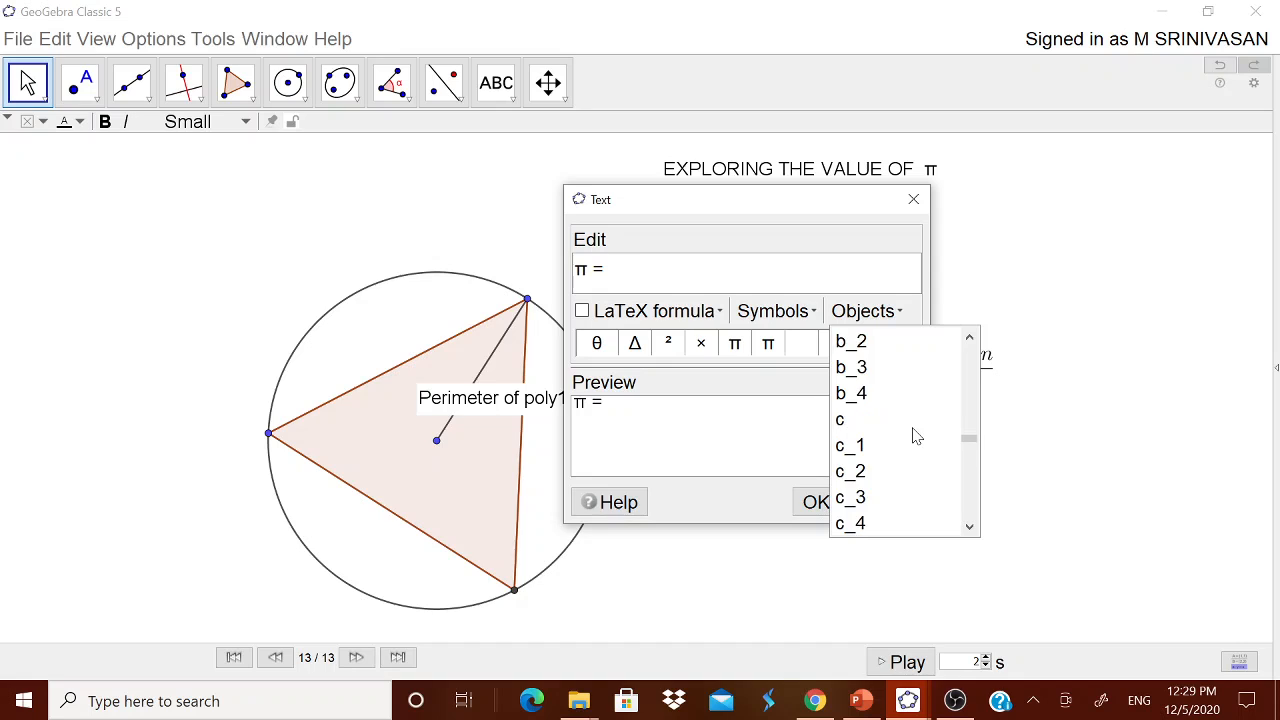
pyautogui.scroll(-12, 916, 436)
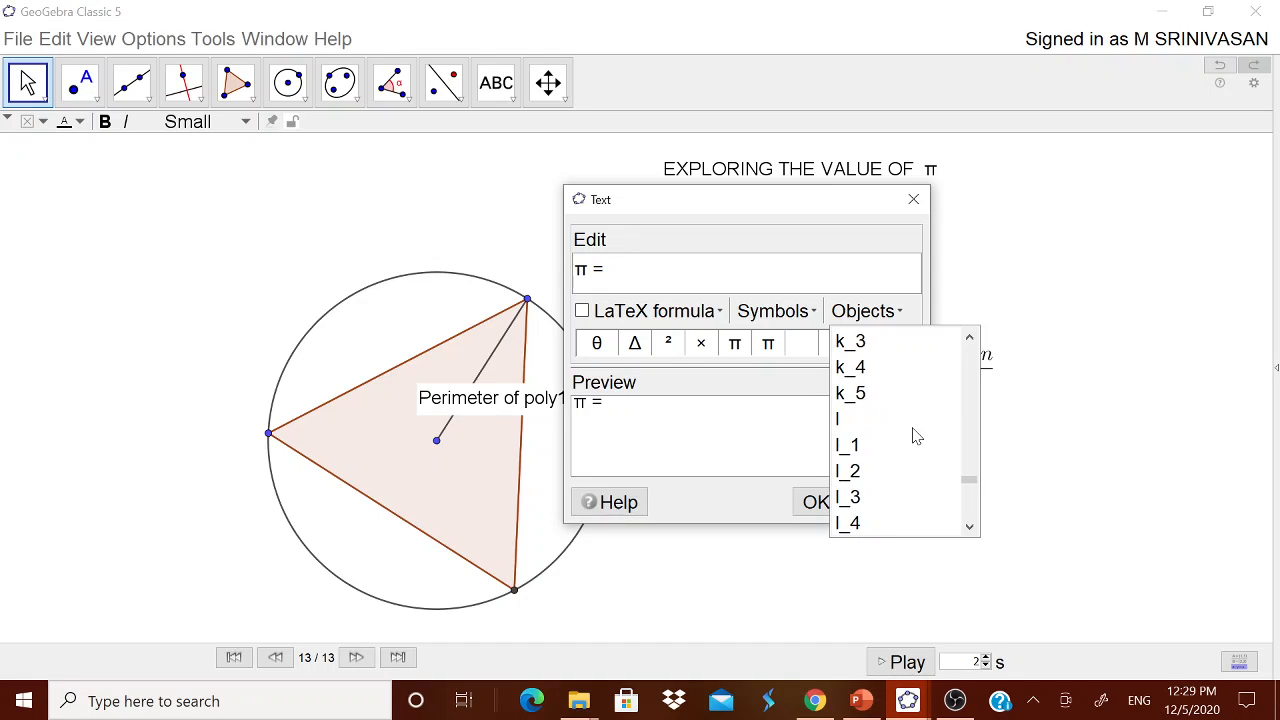
pyautogui.scroll(-9, 916, 436)
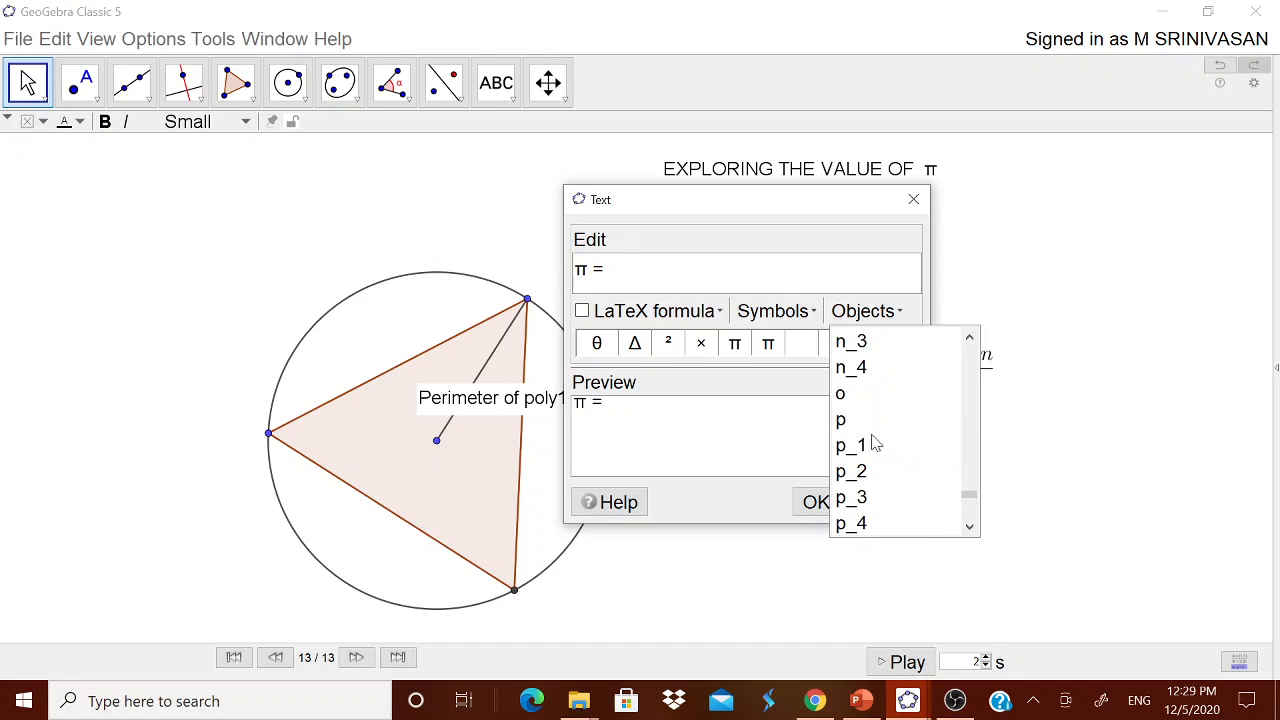
pyautogui.click(863, 401)
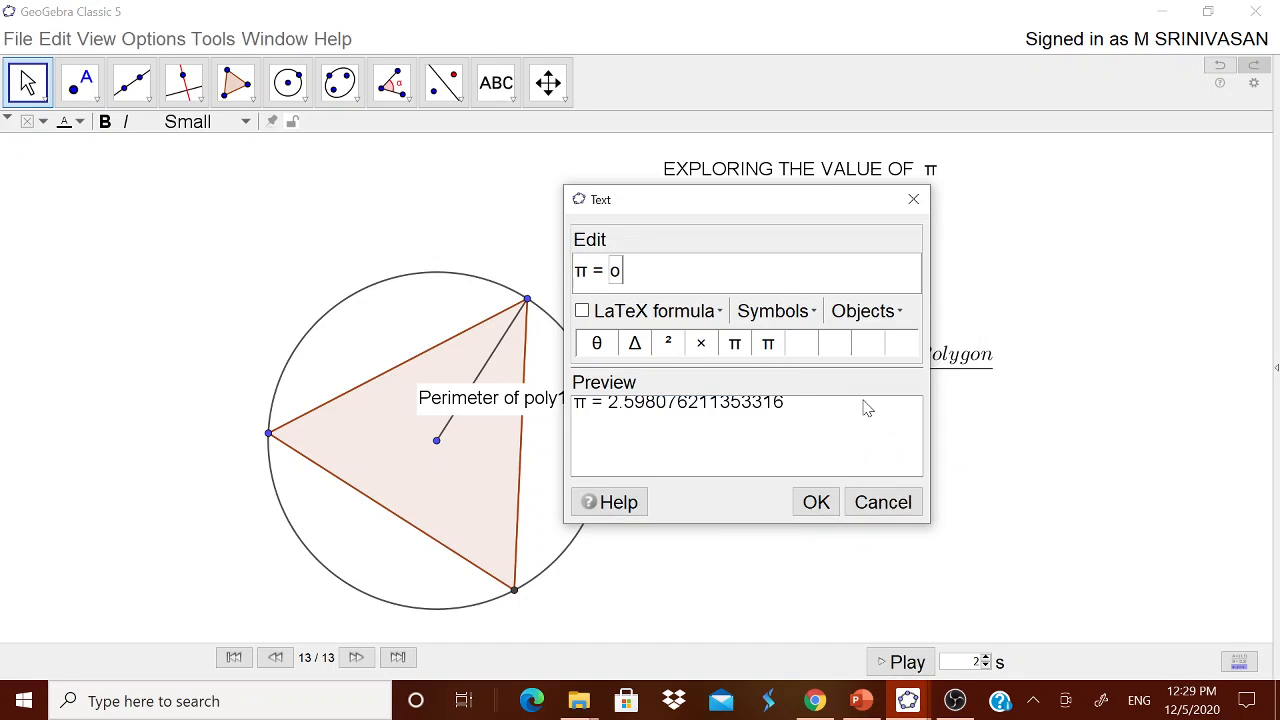
pyautogui.click(814, 502)
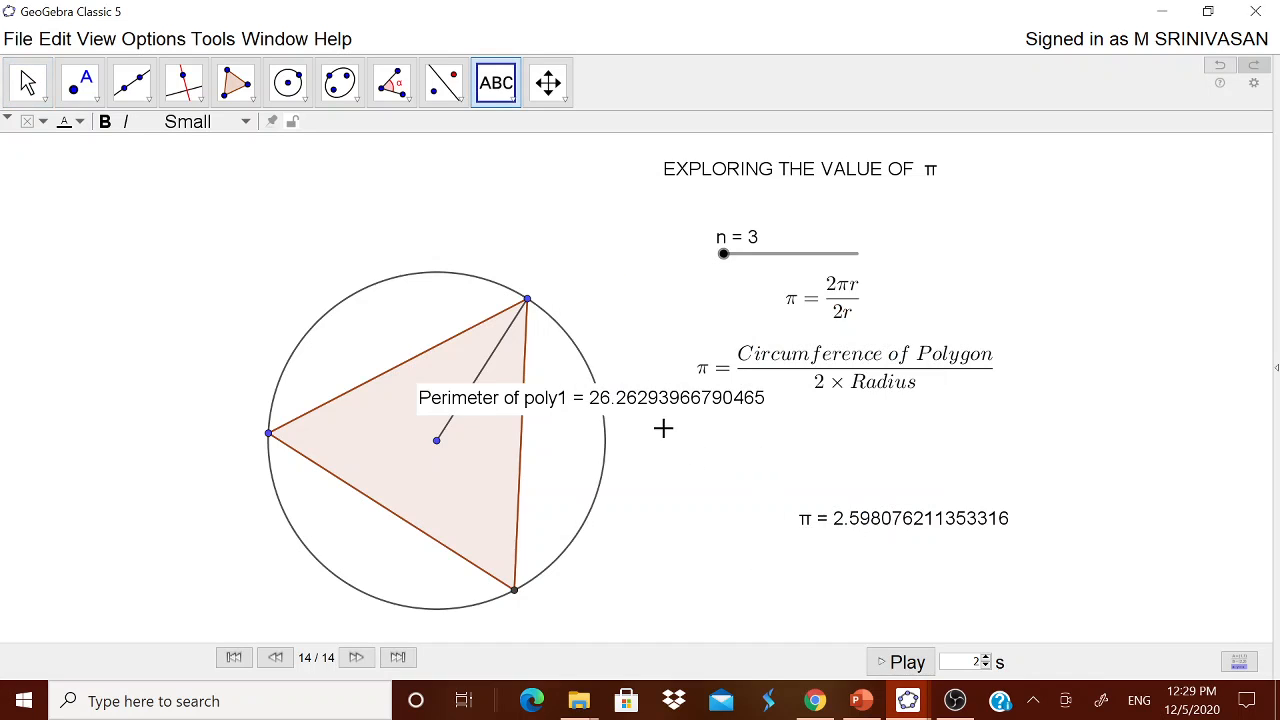
# Hide the perimeter text and set the π value text's font size to Very Large.
pyautogui.rightClick(666, 407)
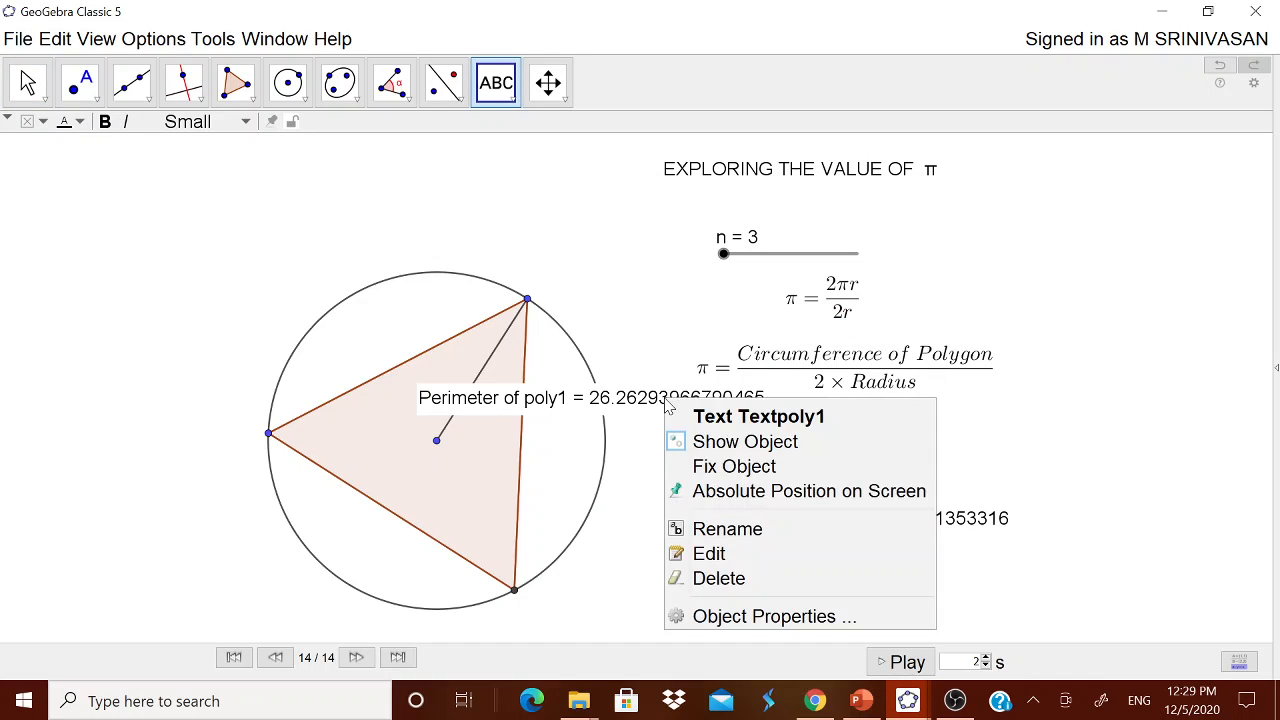
pyautogui.click(720, 446)
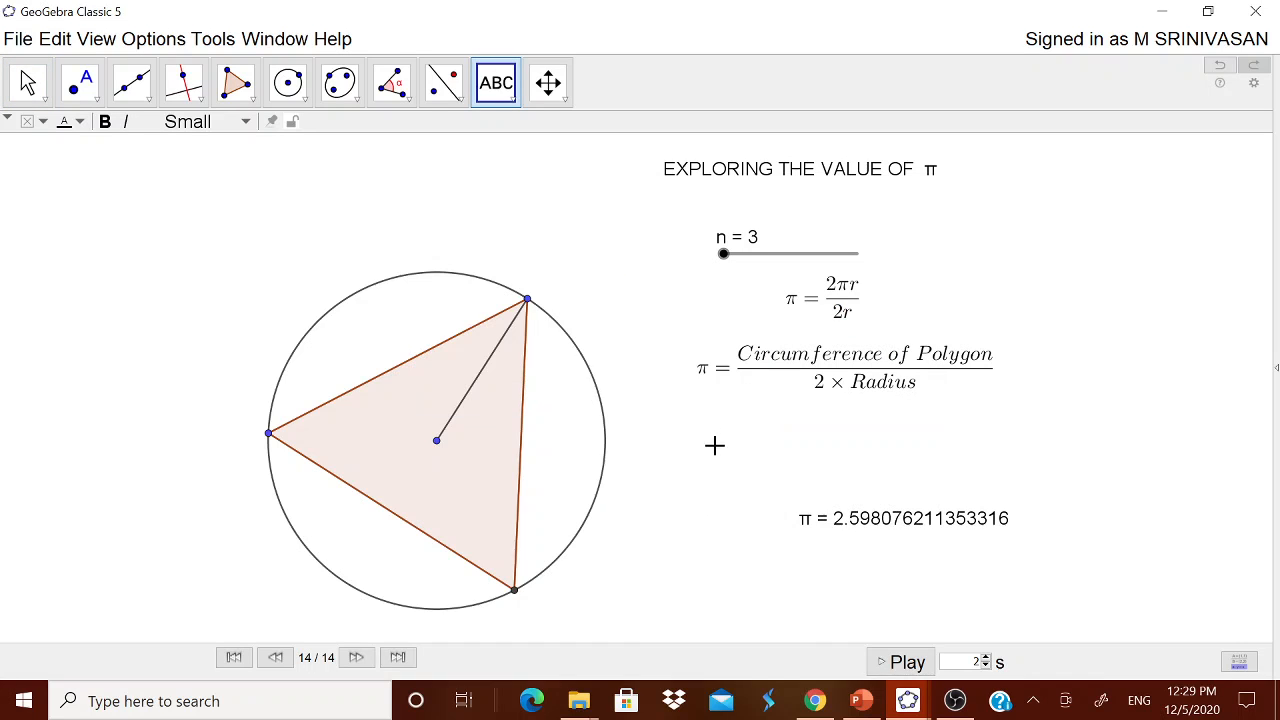
pyautogui.rightClick(883, 527)
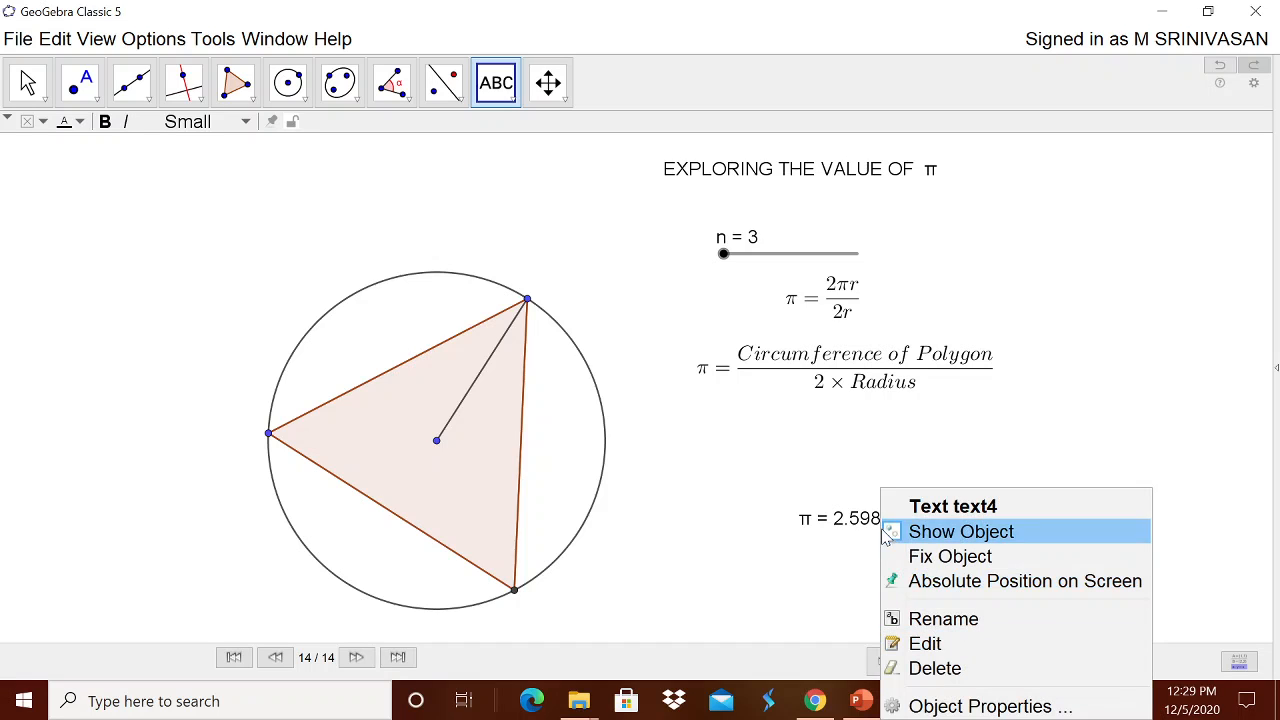
pyautogui.click(931, 705)
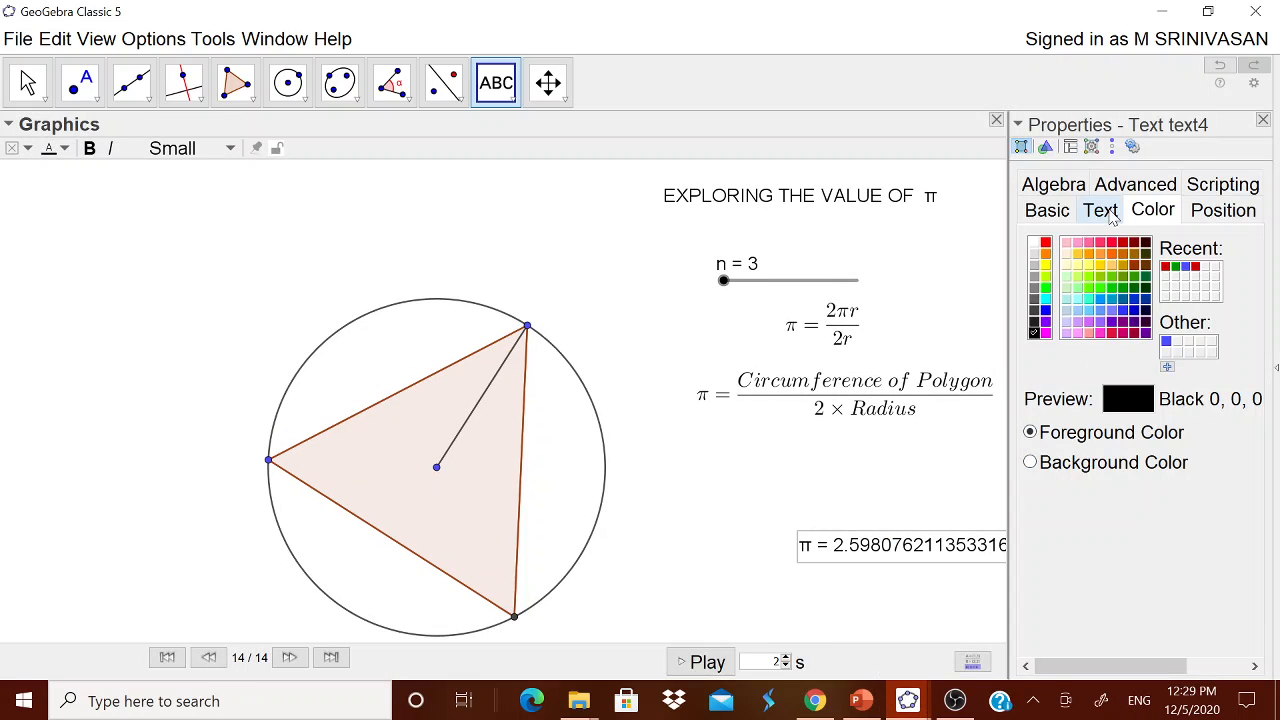
pyautogui.click(1103, 212)
pyautogui.click(1200, 244)
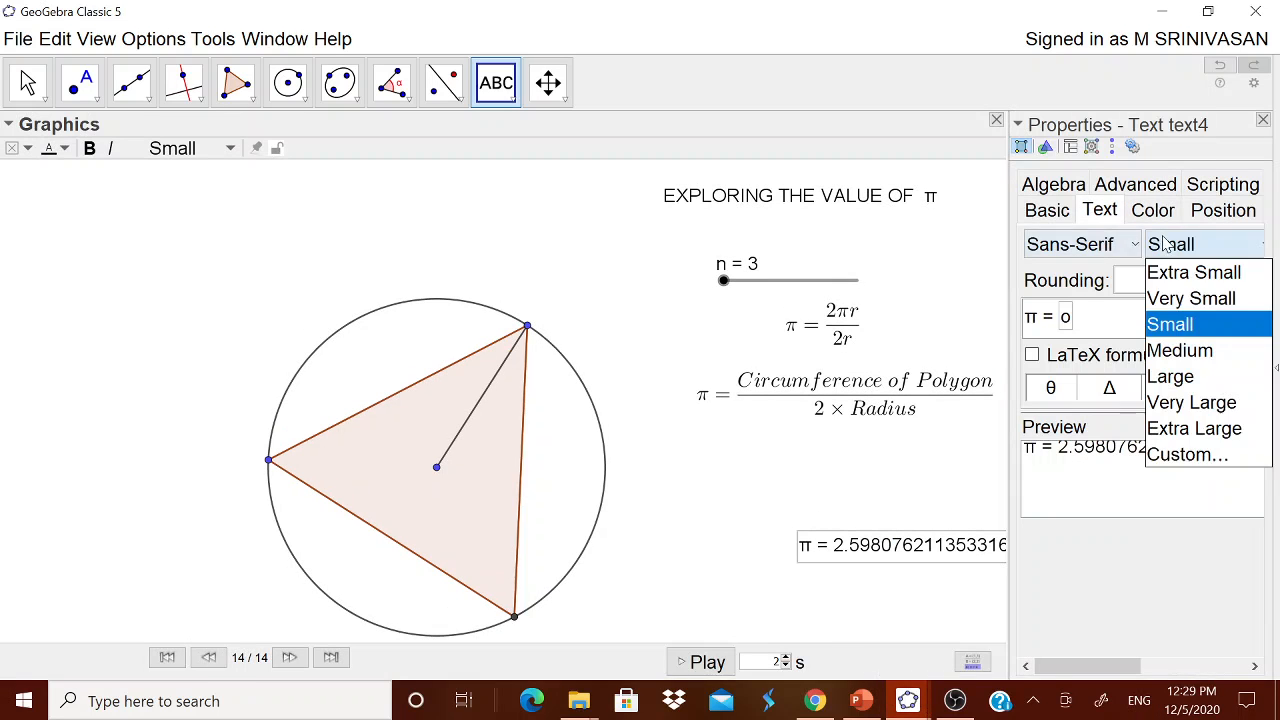
pyautogui.click(1182, 403)
pyautogui.click(1264, 120)
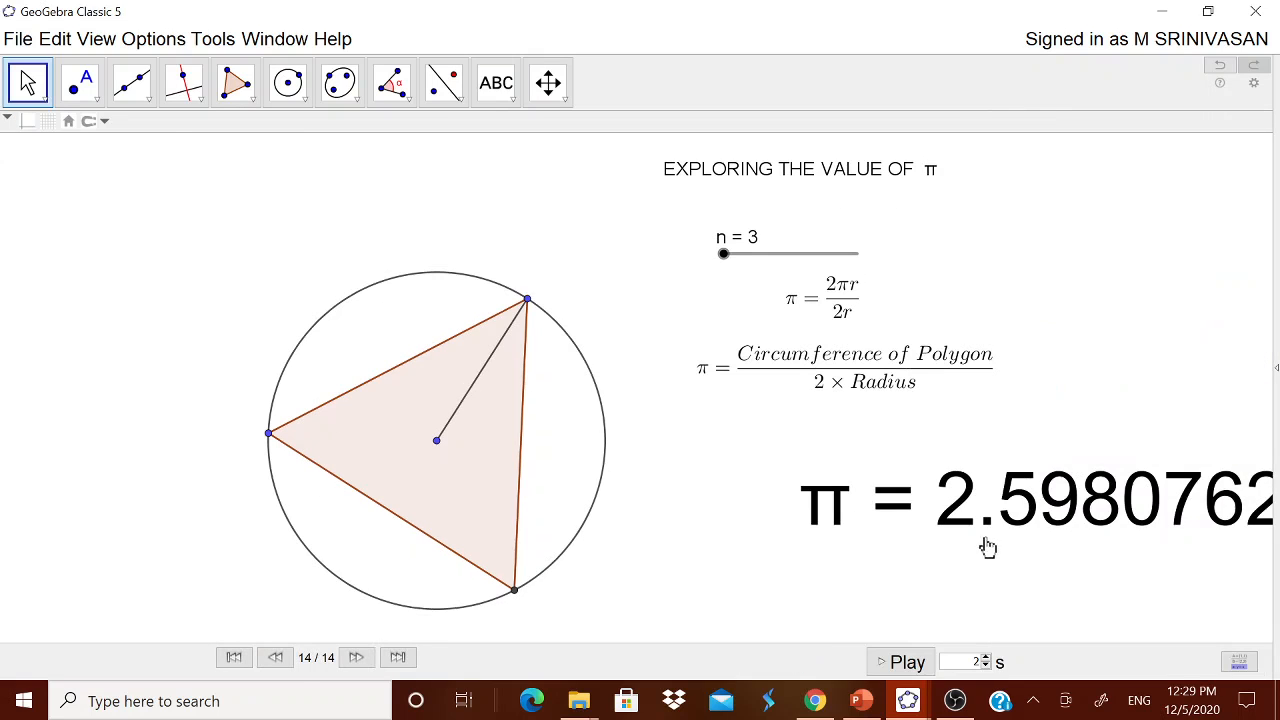
# Reposition the π text below the formulas, shrink it to Large, and raise n to 100.
pyautogui.moveTo(986, 543); pyautogui.dragTo(823, 477)
pyautogui.rightClick(864, 477)
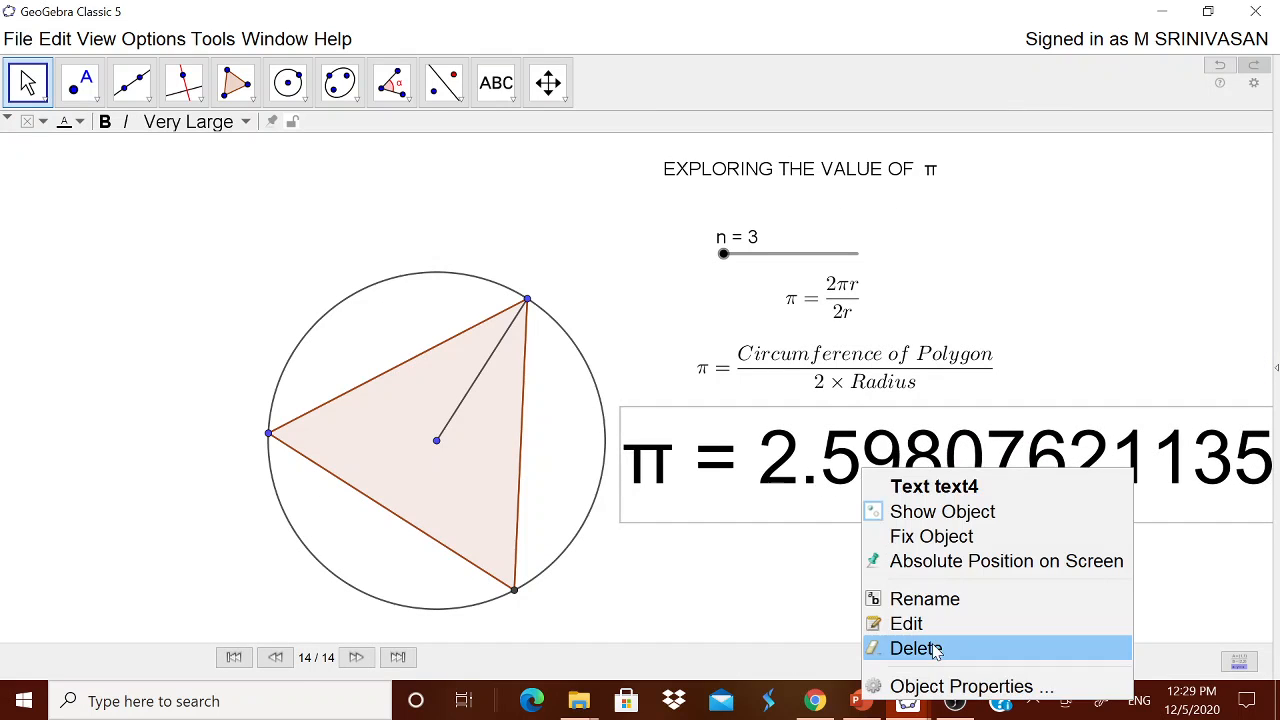
pyautogui.click(935, 686)
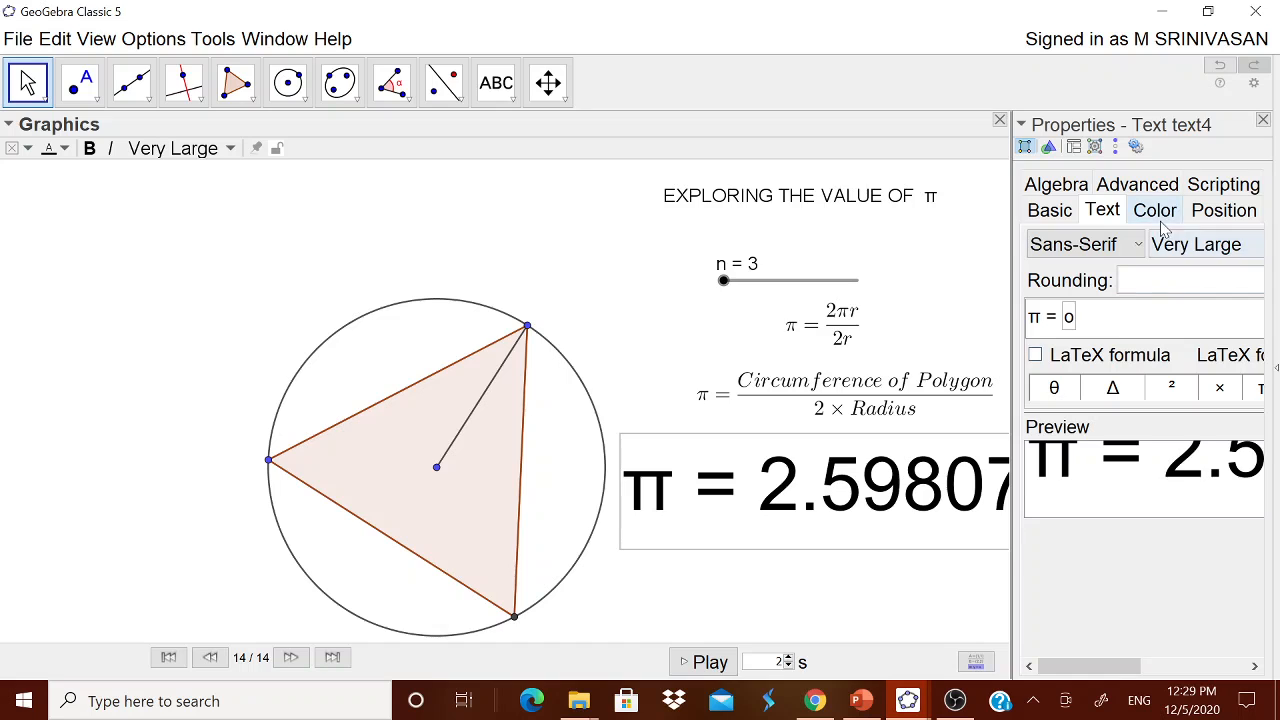
pyautogui.click(1176, 246)
pyautogui.click(1175, 380)
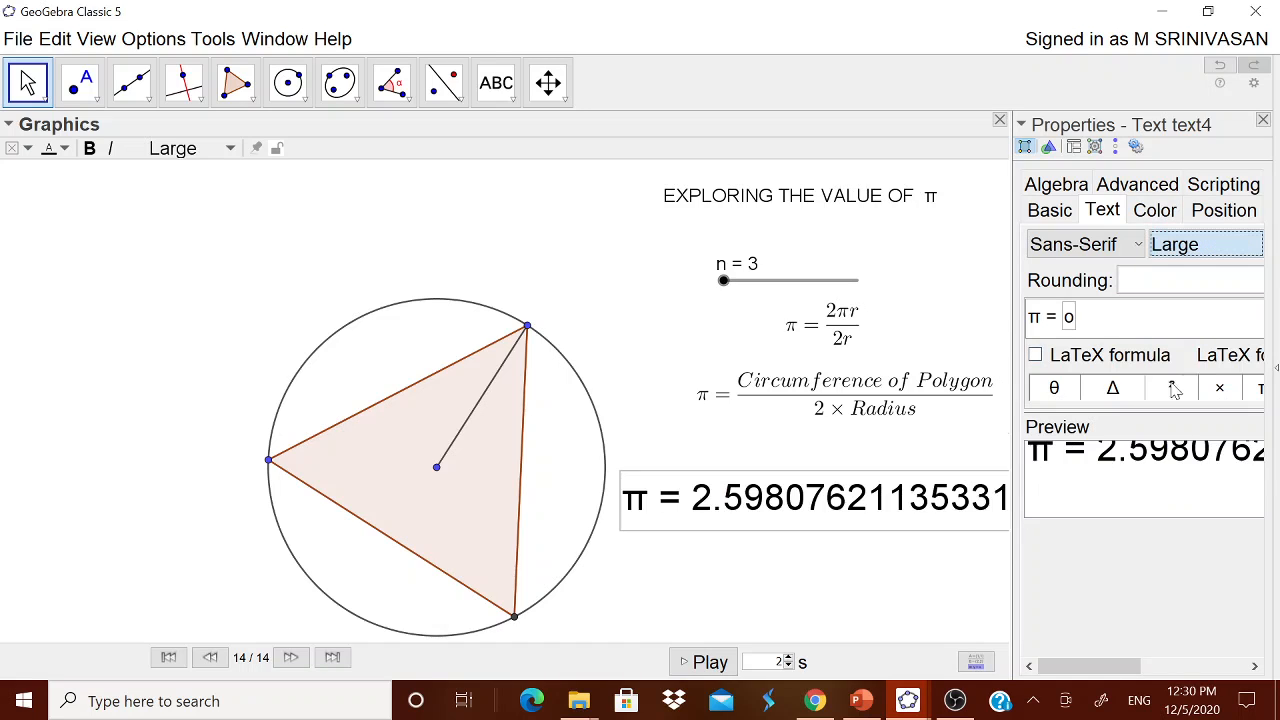
pyautogui.click(1263, 121)
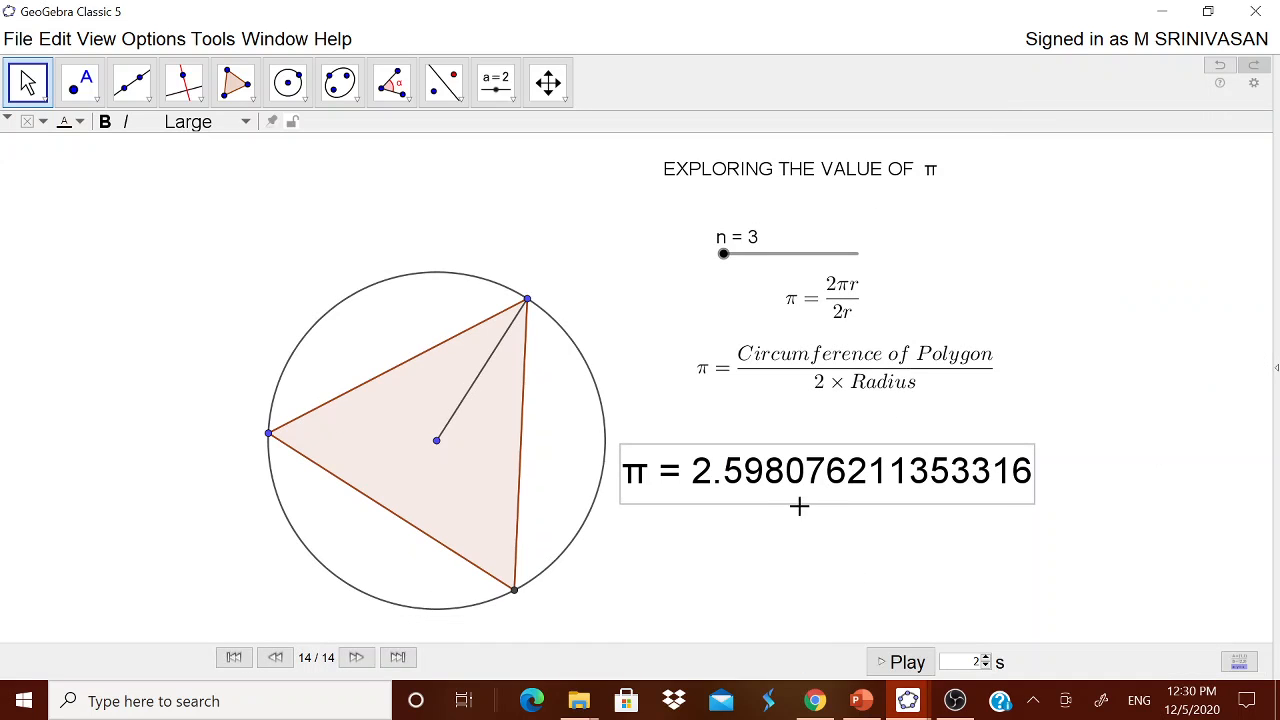
pyautogui.moveTo(805, 495); pyautogui.dragTo(836, 527)
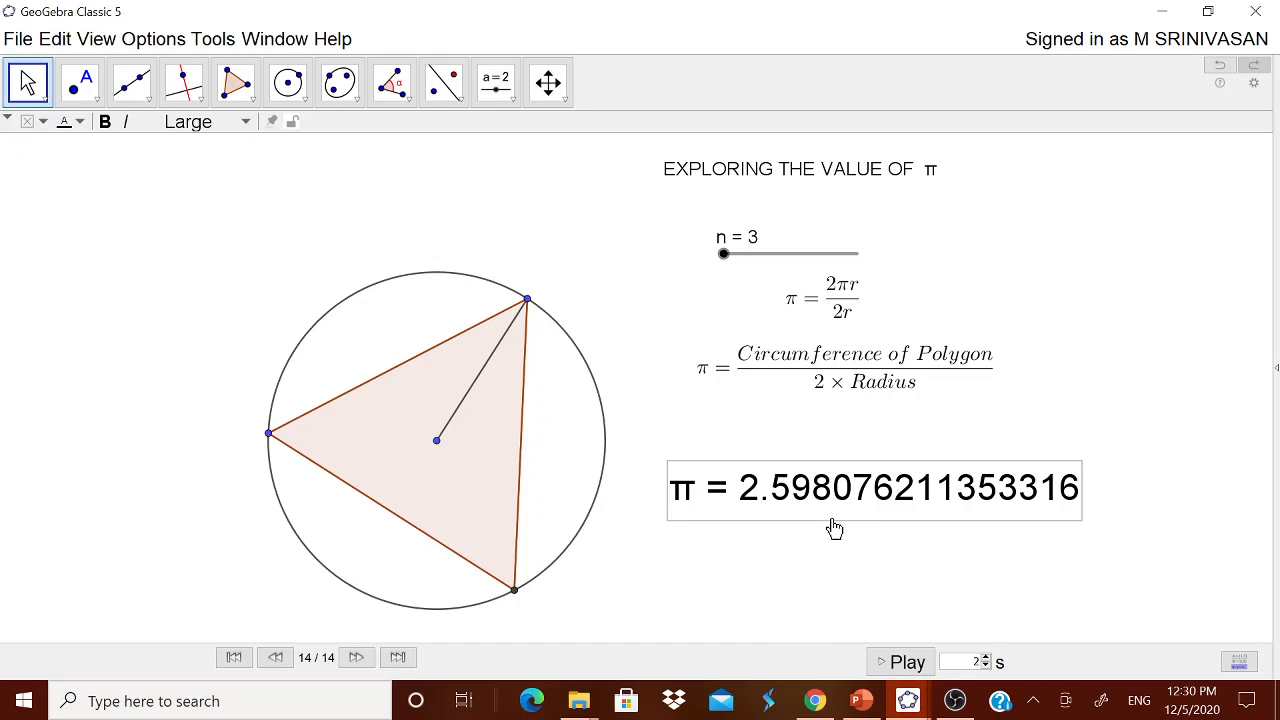
pyautogui.moveTo(726, 263); pyautogui.dragTo(863, 257)
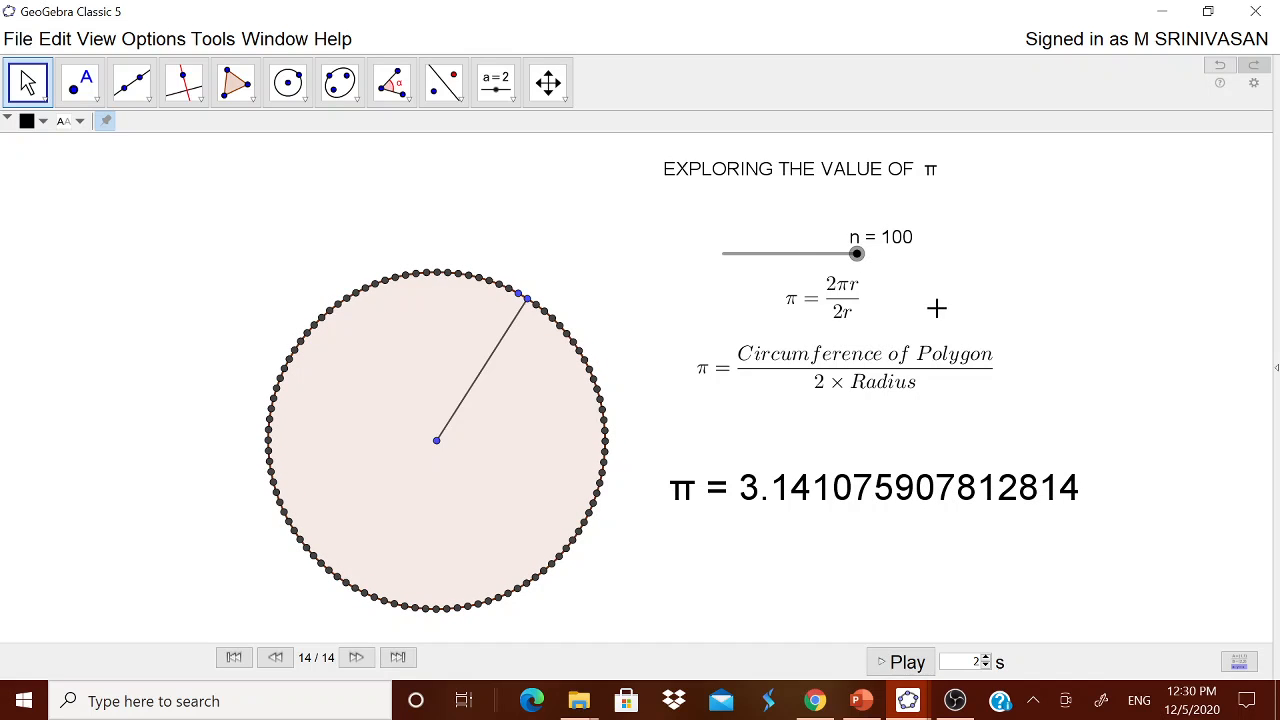
# In slider n's Object Properties, set the Slider tab's Max to 1000.
pyautogui.rightClick(818, 260)
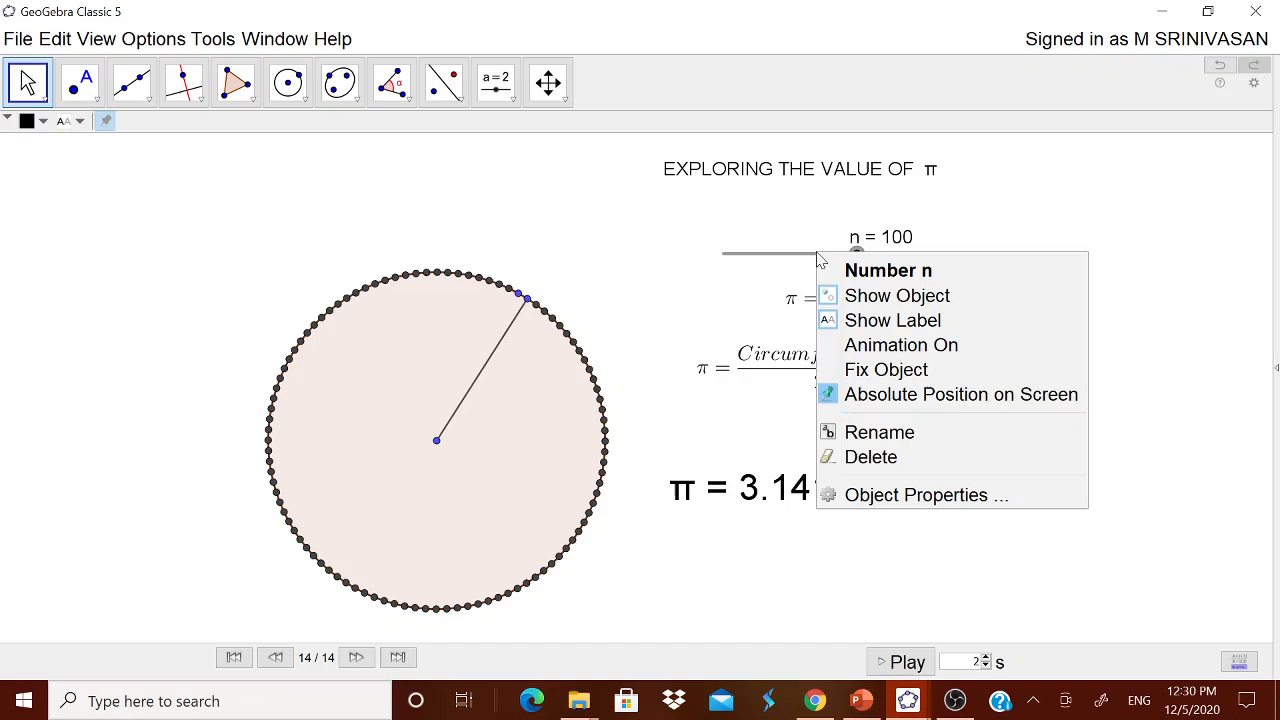
pyautogui.click(857, 494)
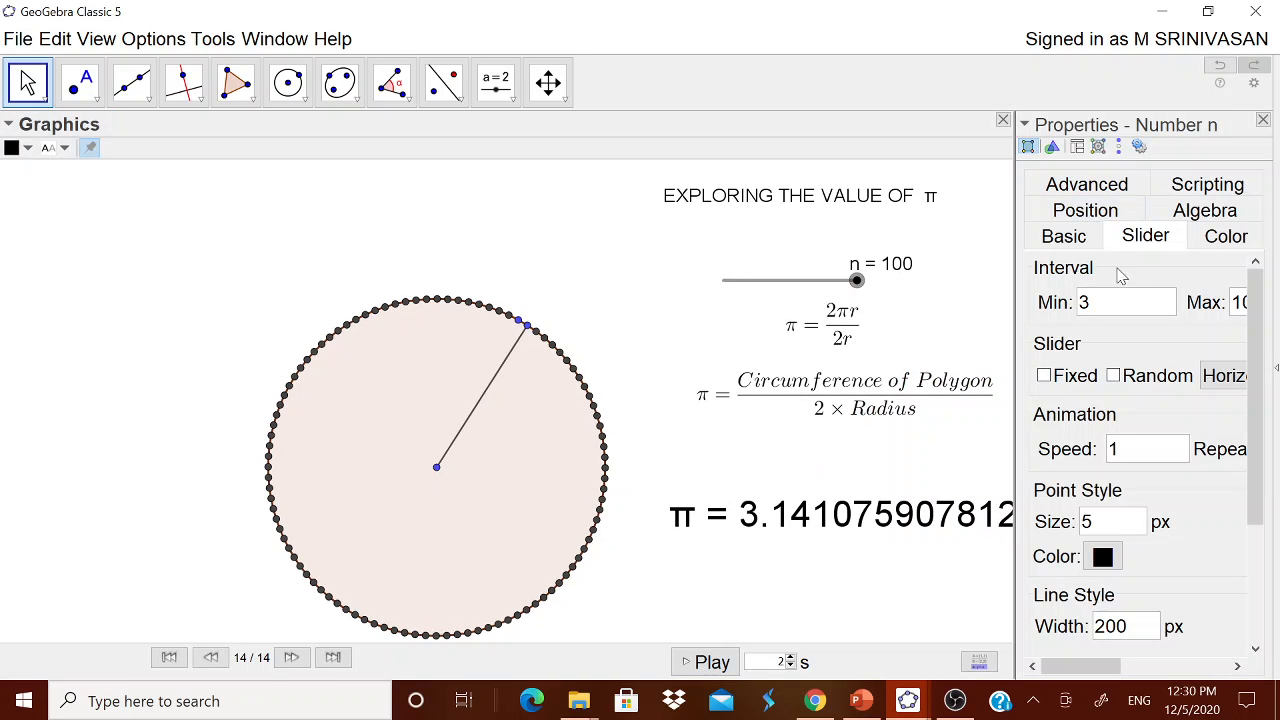
pyautogui.moveTo(1014, 341); pyautogui.dragTo(960, 345)
pyautogui.click(1210, 275)
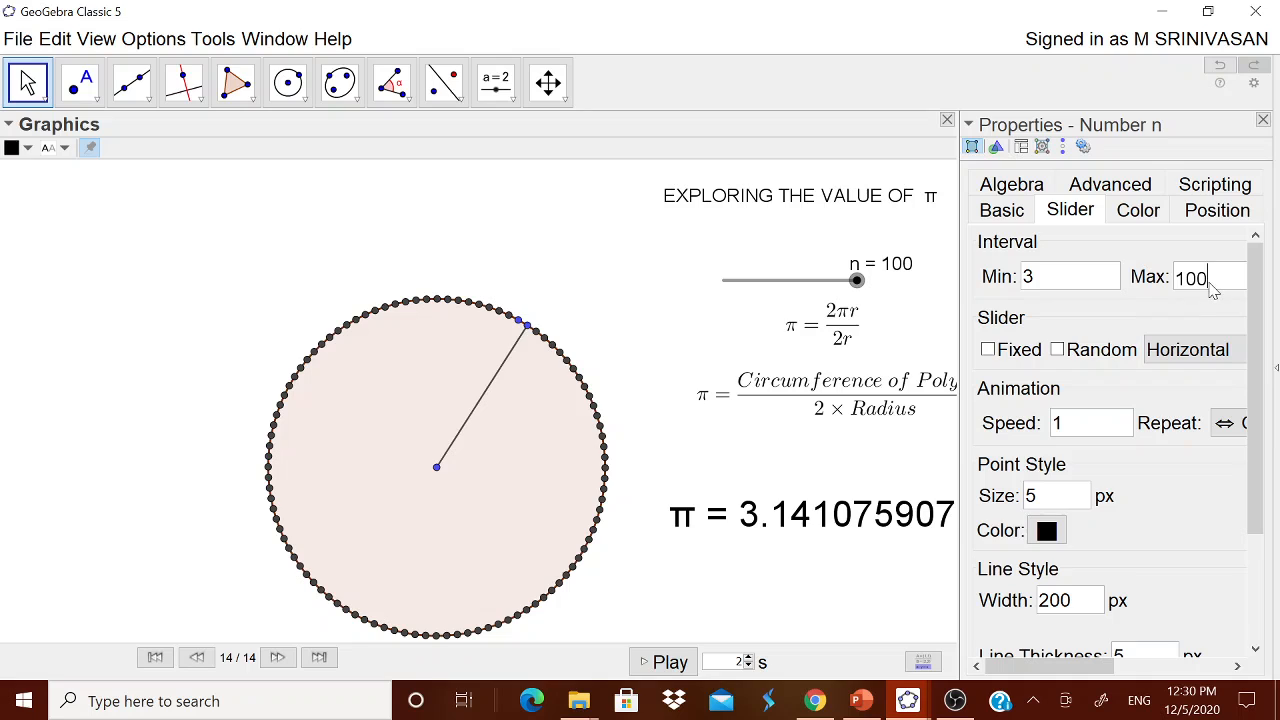
pyautogui.click(1263, 120)
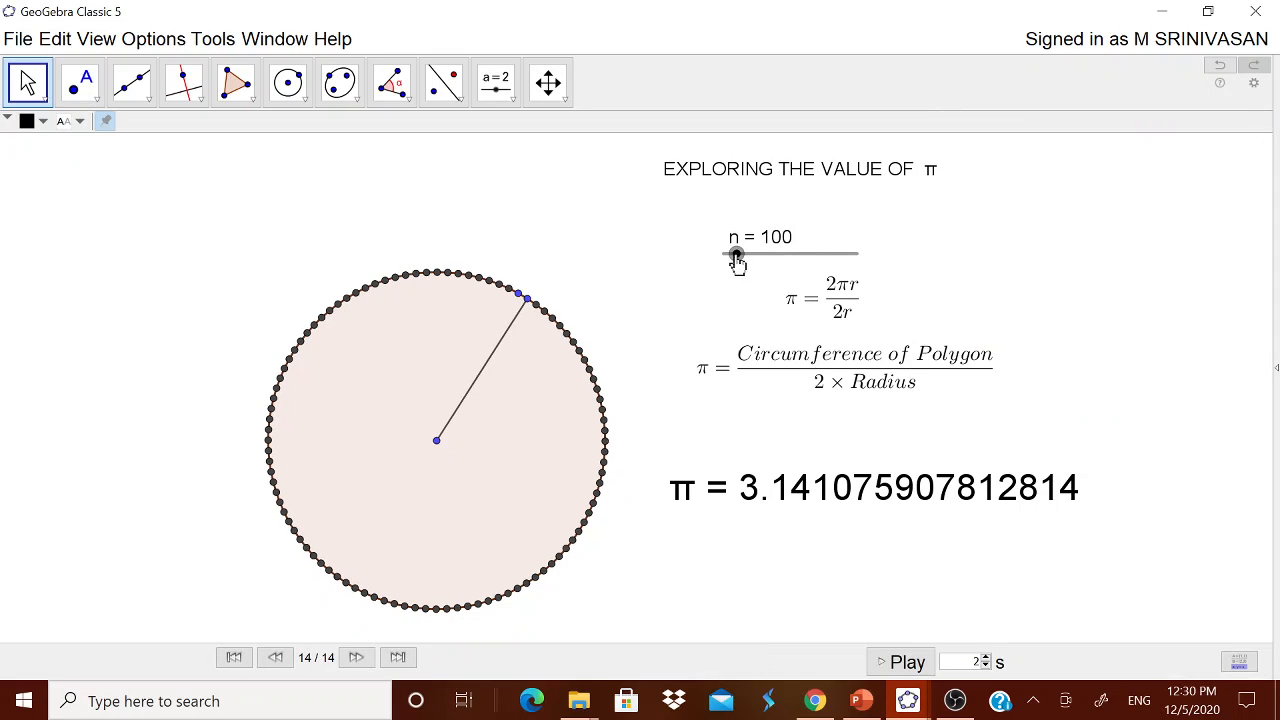
# Drag n through 168, 551 and 790 up to 1000, so π reads 3.141587485879448.
pyautogui.moveTo(736, 262); pyautogui.dragTo(782, 266)
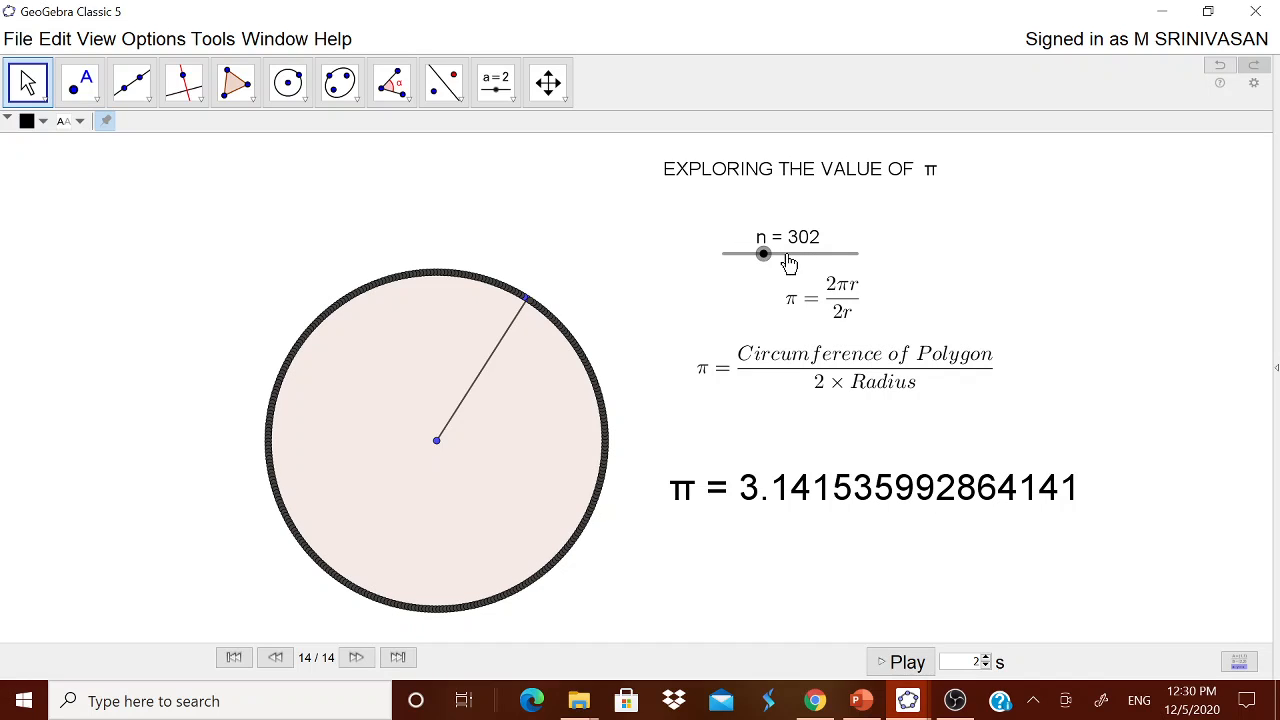
pyautogui.moveTo(789, 262)
pyautogui.mouseDown()
pyautogui.moveTo(766, 260)
pyautogui.moveTo(799, 264)
pyautogui.mouseUp()
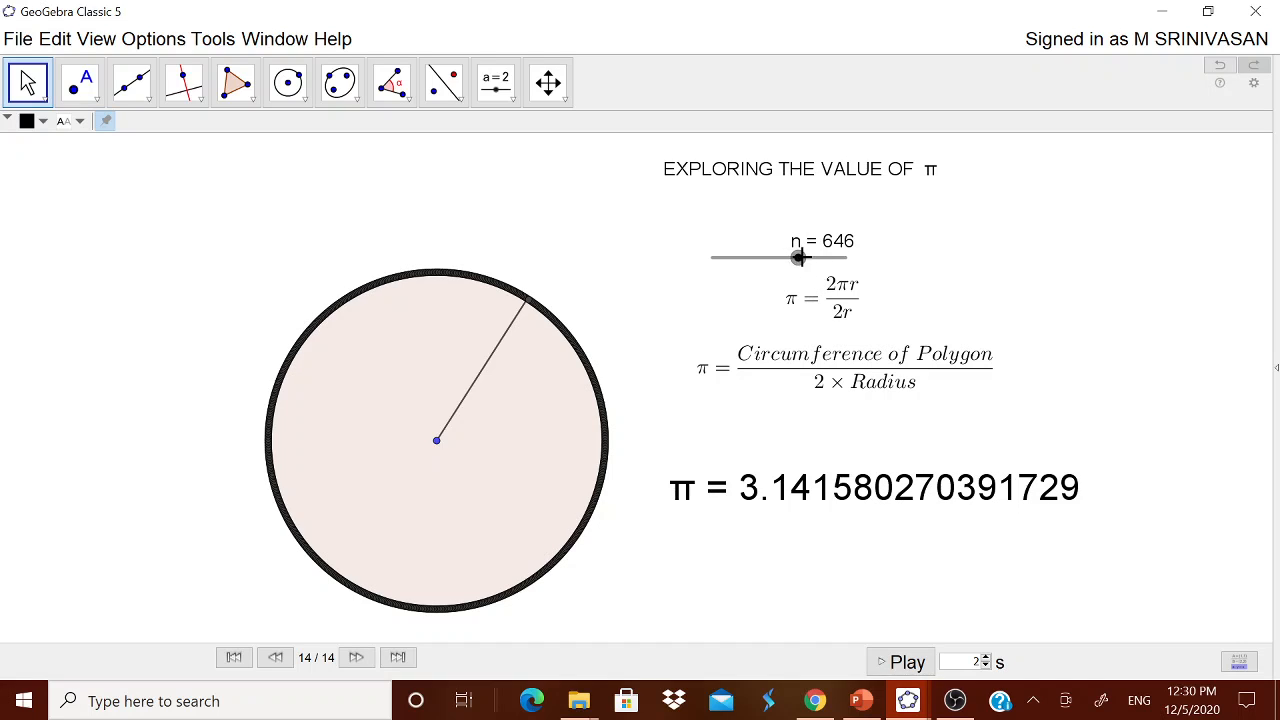
pyautogui.moveTo(799, 258); pyautogui.dragTo(869, 270)
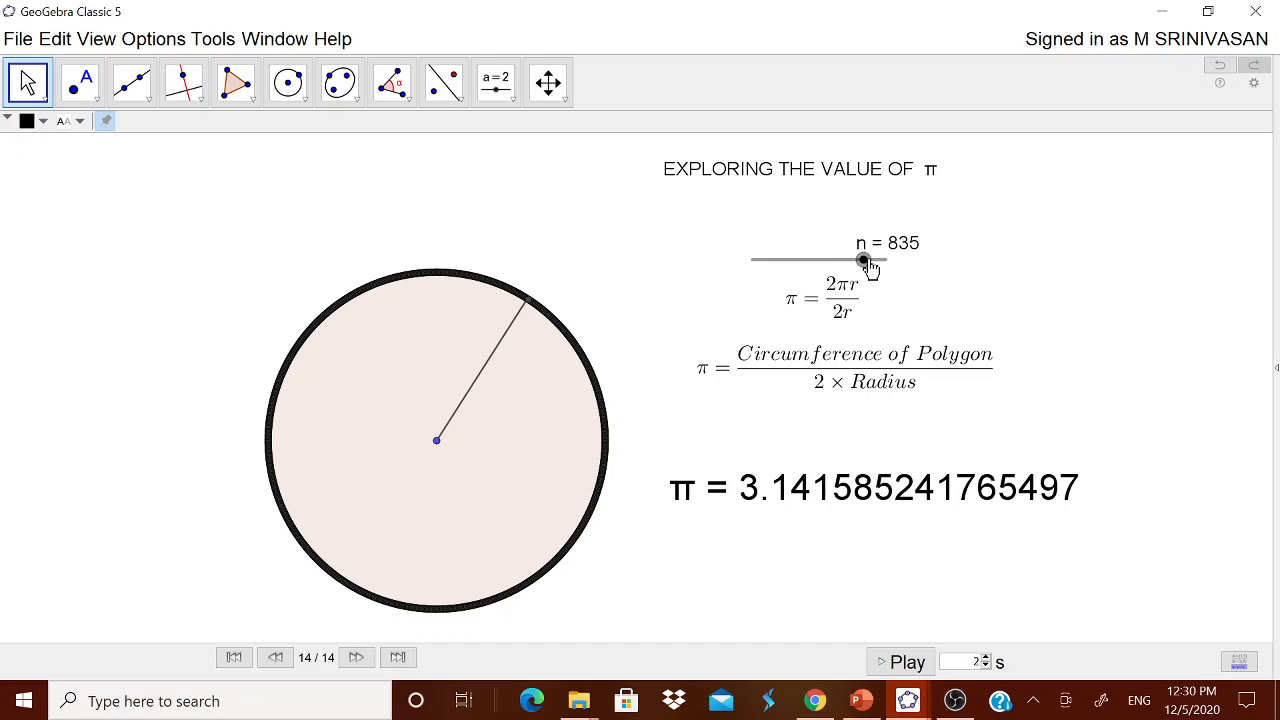
pyautogui.moveTo(863, 260); pyautogui.dragTo(903, 270)
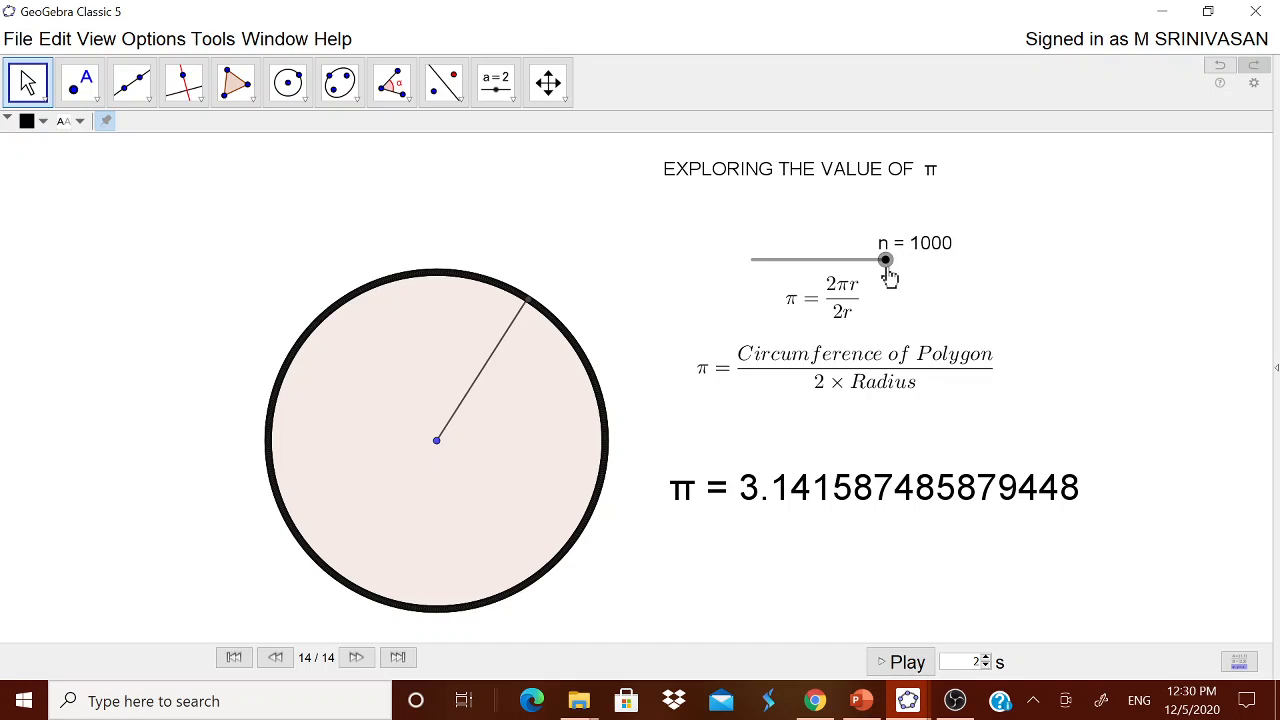
pyautogui.moveTo(883, 275)
pyautogui.mouseDown()
pyautogui.moveTo(734, 282)
pyautogui.moveTo(786, 254)
pyautogui.moveTo(889, 265)
pyautogui.moveTo(782, 265)
pyautogui.moveTo(895, 270)
pyautogui.mouseUp()
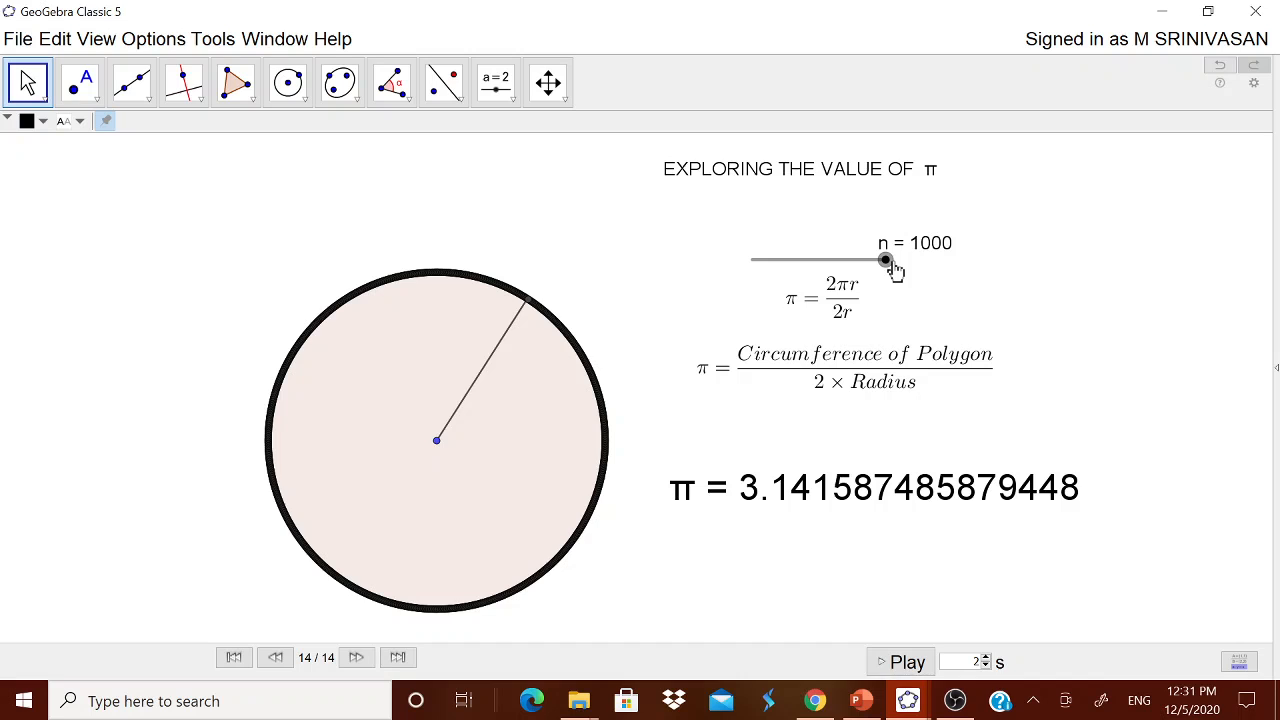